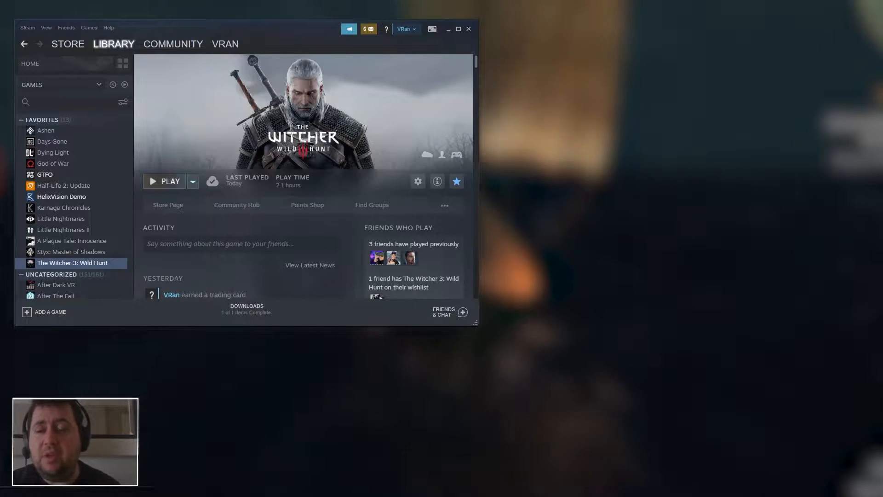
- Switch to the browser and look over the hot mods, newest mods and media on the Nexus Mods page for The Witcher 3
left_click(614, 474)
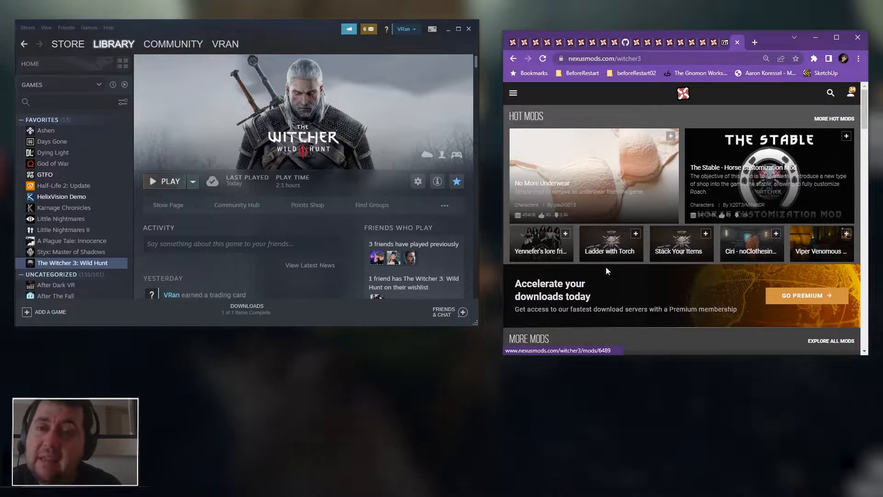
scroll(617, 251, "down", 3)
scroll(620, 251, "down", 2)
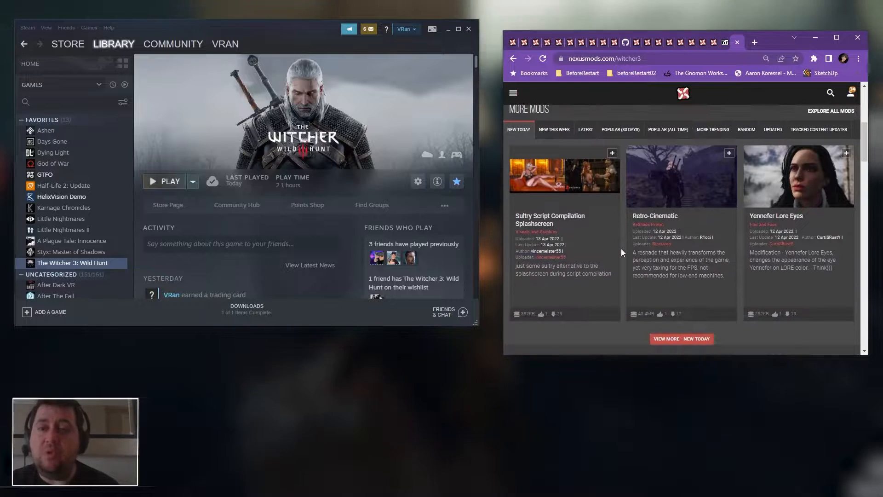
scroll(621, 249, "up", 5)
mouse_move(662, 154)
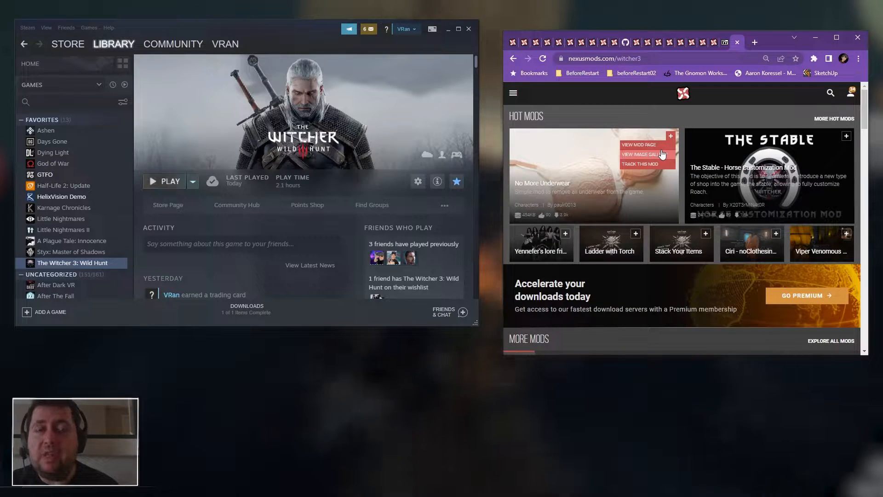
scroll(665, 164, "down", 2)
scroll(667, 169, "down", 2)
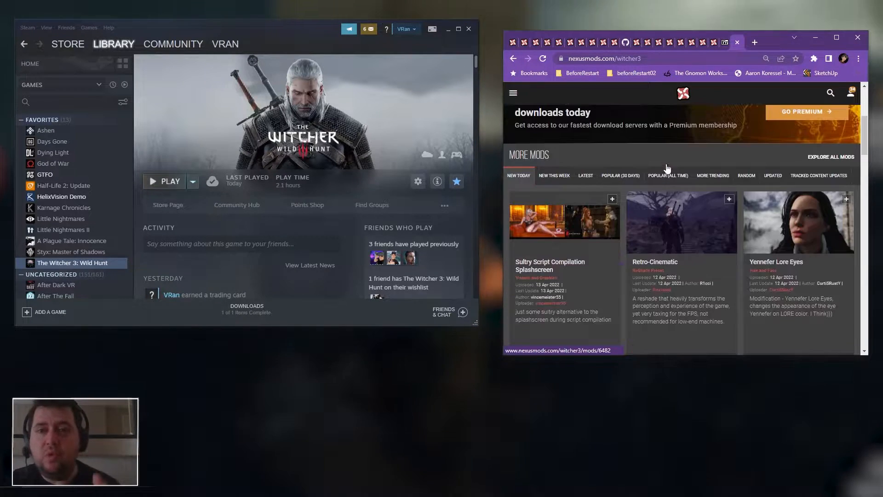
scroll(667, 165, "down", 3)
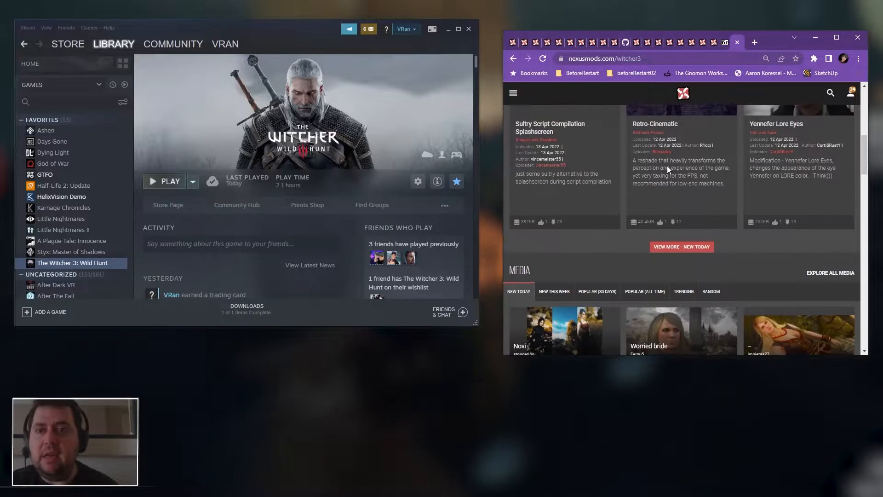
scroll(685, 159, "up", 7)
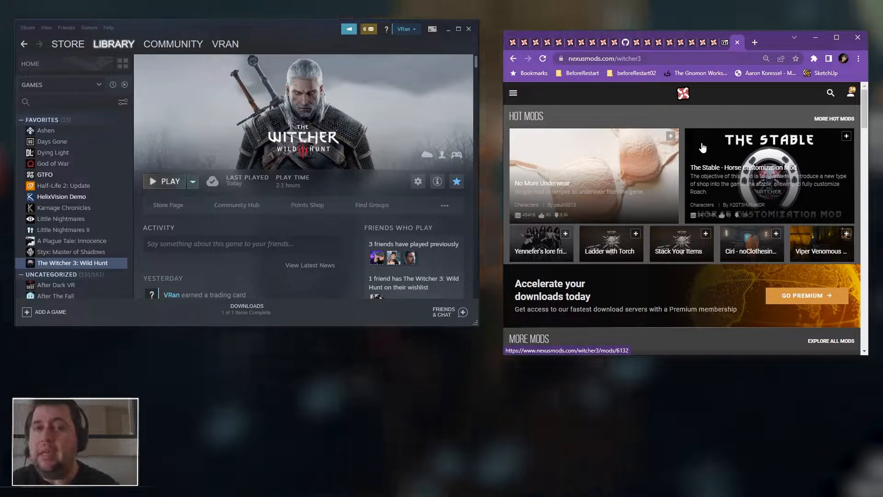
- Bring up the Nexus Mods page of The Witcher 3 Mod Manager and look over its overview and description
left_click(723, 43)
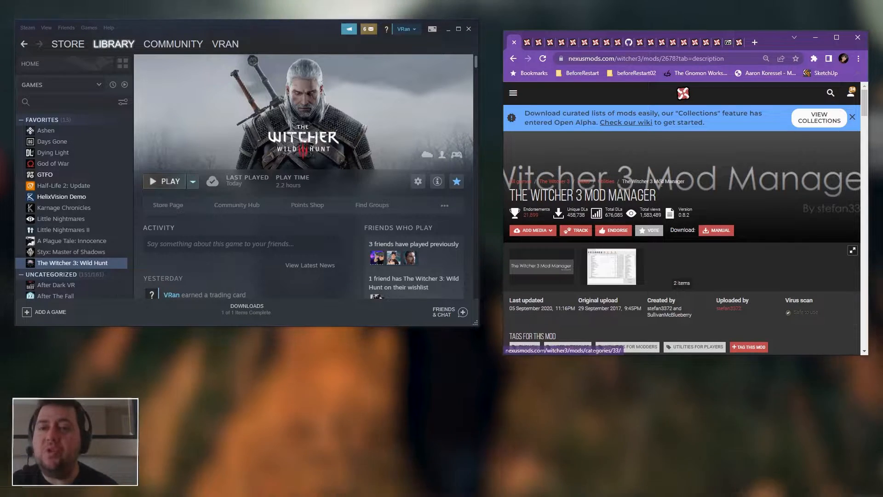
scroll(666, 181, "down", 5)
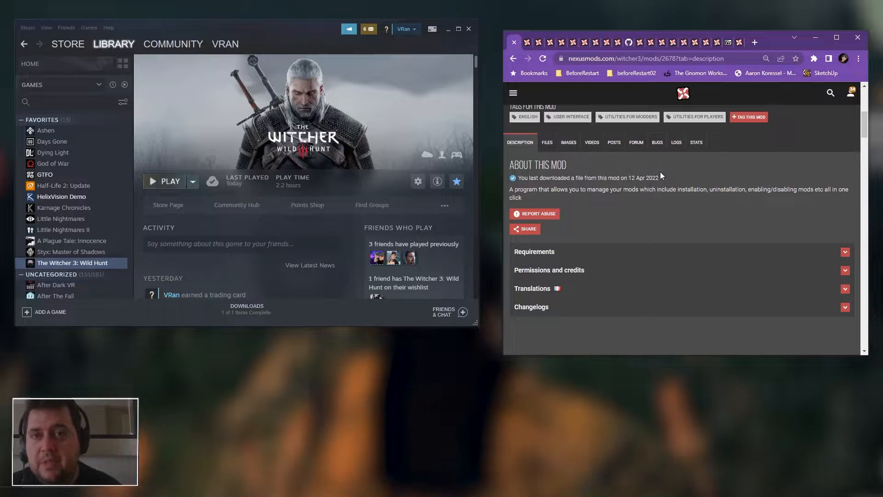
scroll(609, 225, "down", 4)
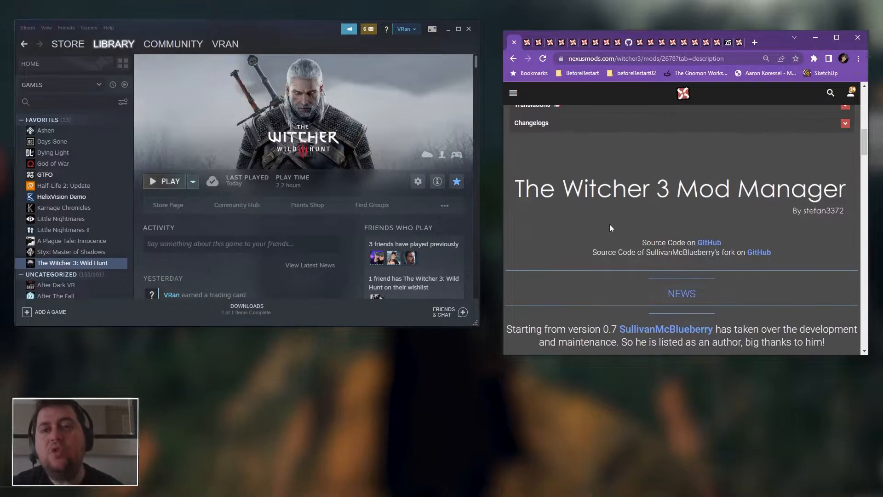
scroll(609, 229, "up", 5)
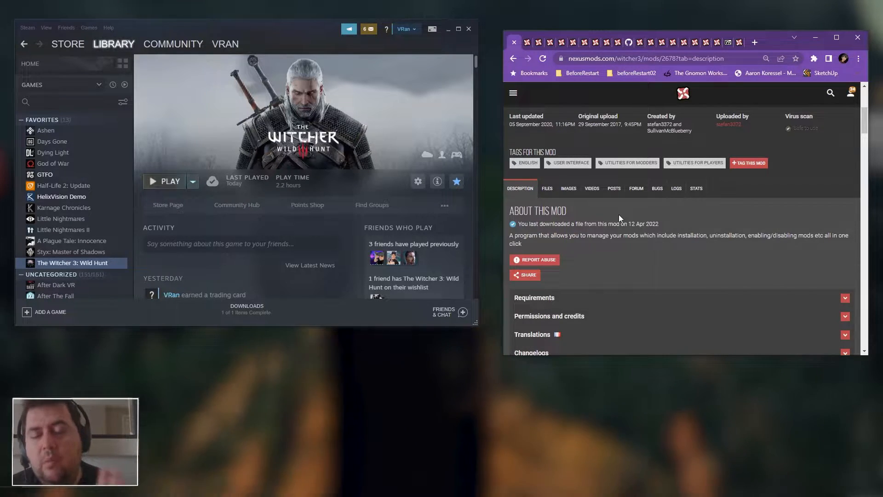
scroll(619, 214, "down", 6)
scroll(603, 169, "up", 10)
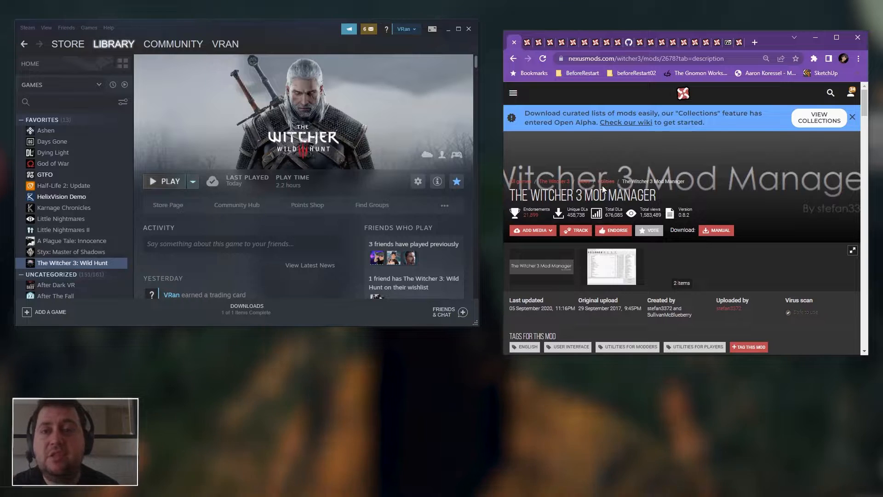
scroll(602, 187, "down", 2)
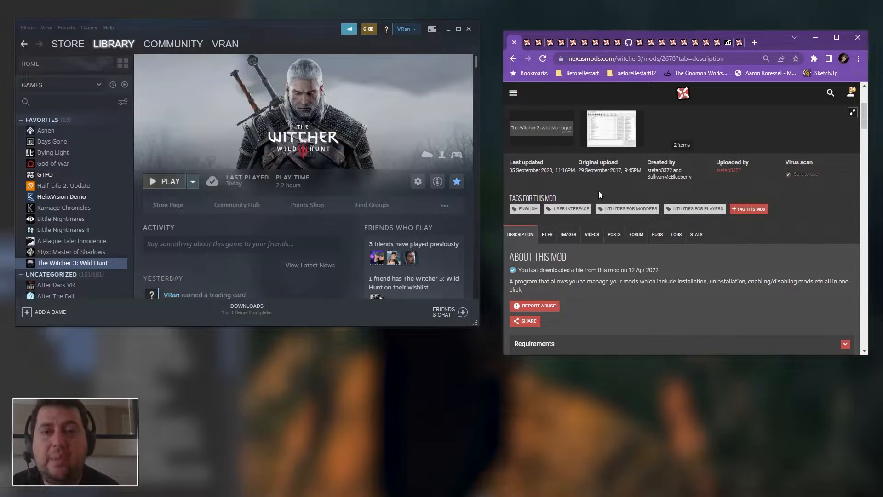
scroll(583, 172, "down", 3)
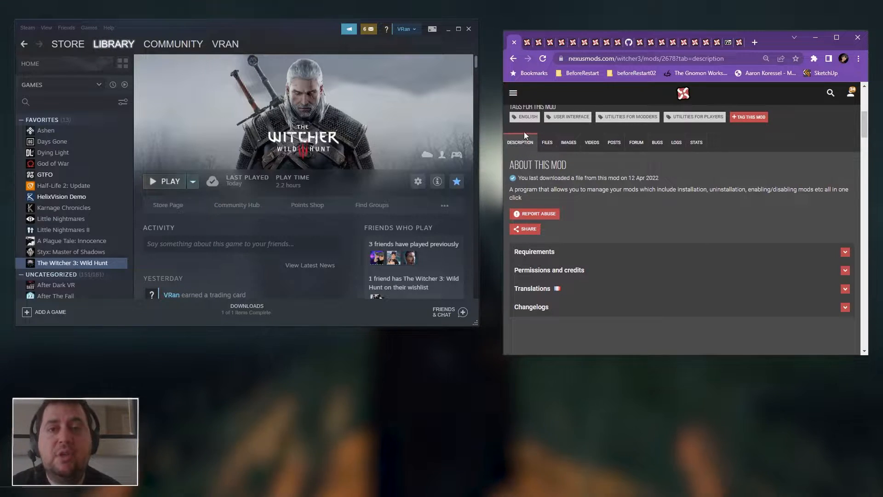
- Look through the mod manager's files, images and videos, and return to its description
left_click(547, 143)
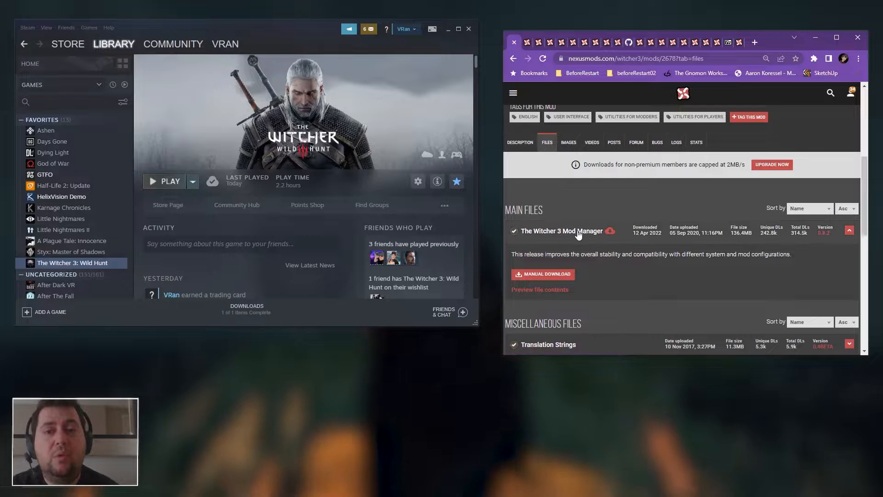
left_click(568, 143)
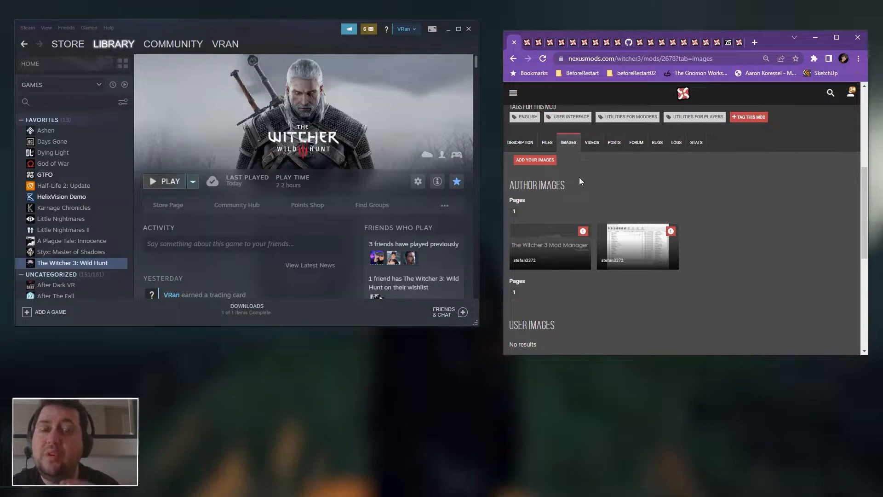
left_click(593, 143)
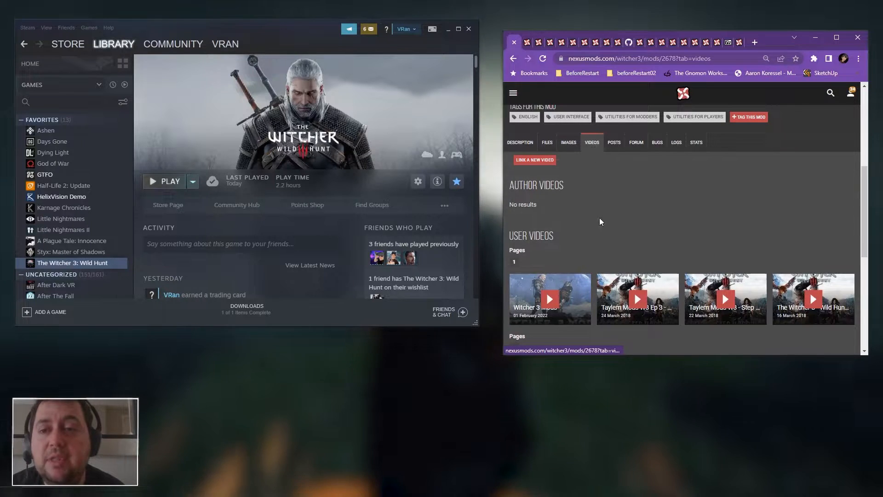
left_click(520, 143)
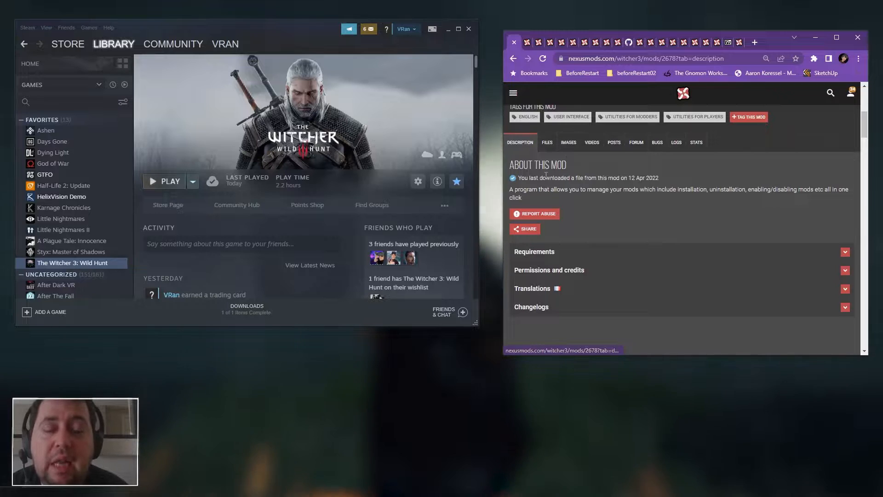
- Read the mod manager's description, including the tutorials, feature list and "How to use it?" instructions
scroll(572, 197, "down", 5)
scroll(572, 198, "down", 5)
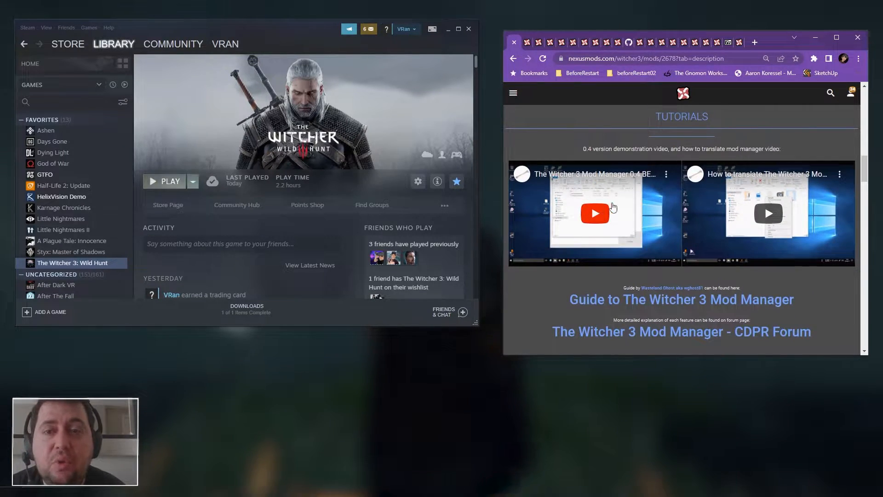
scroll(609, 208, "down", 10)
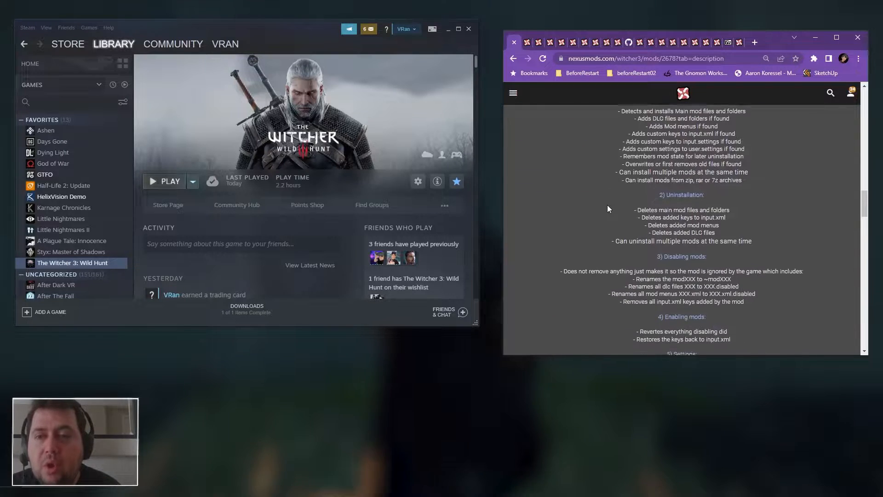
scroll(609, 205, "down", 5)
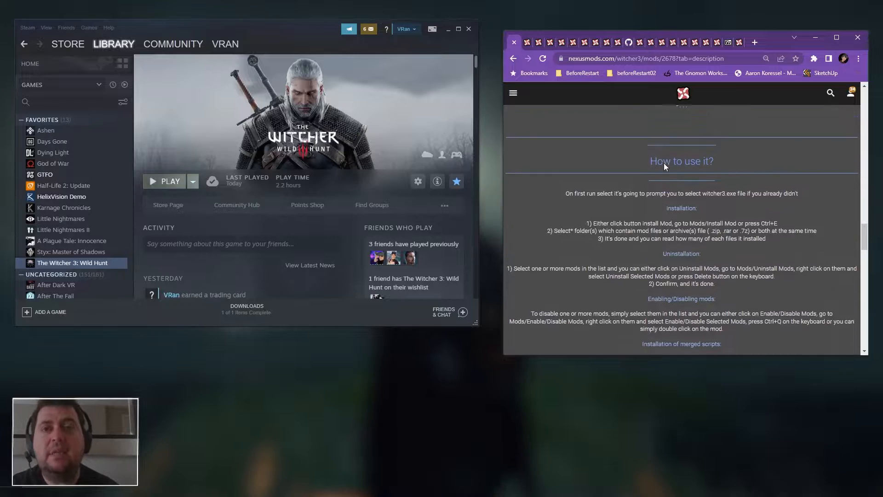
scroll(664, 163, "up", 20)
scroll(664, 168, "up", 10)
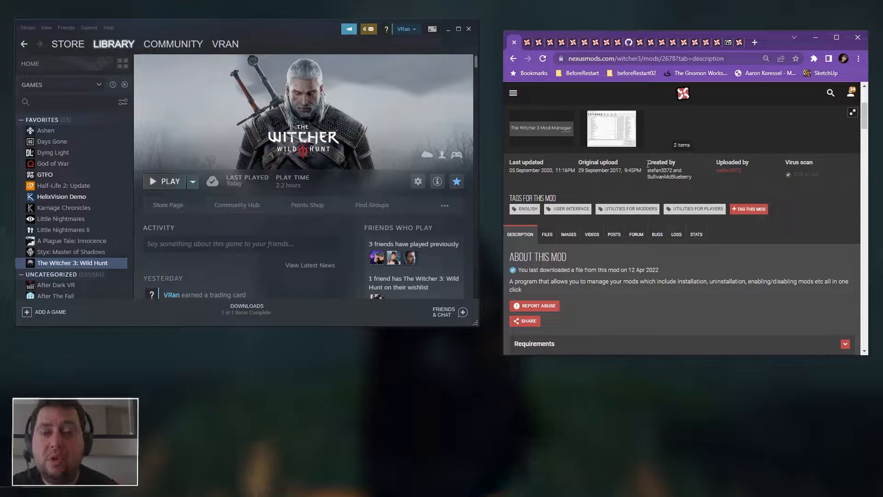
- Download the main file of The Witcher 3 Mod Manager manually, using the free slow download
left_click(547, 235)
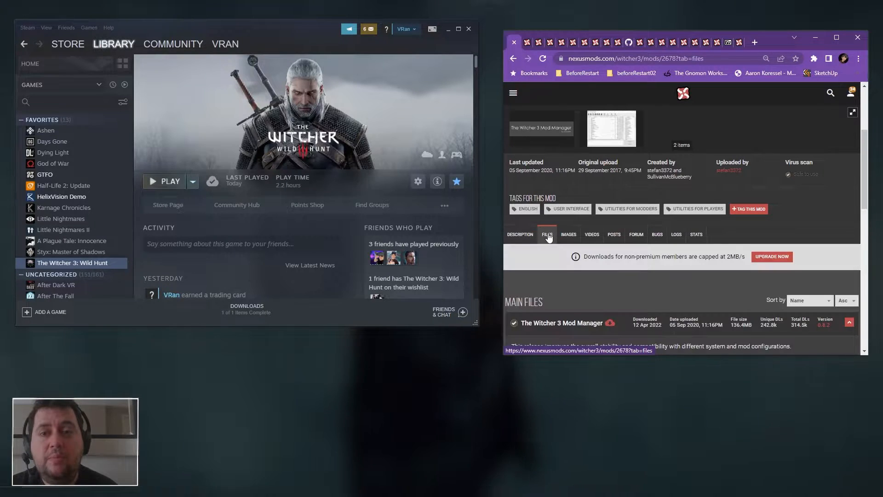
scroll(548, 237, "down", 3)
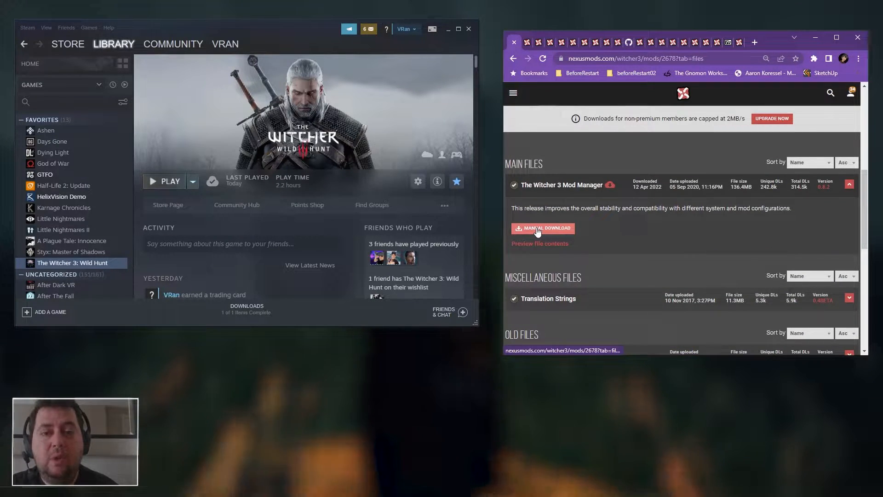
left_click(537, 228)
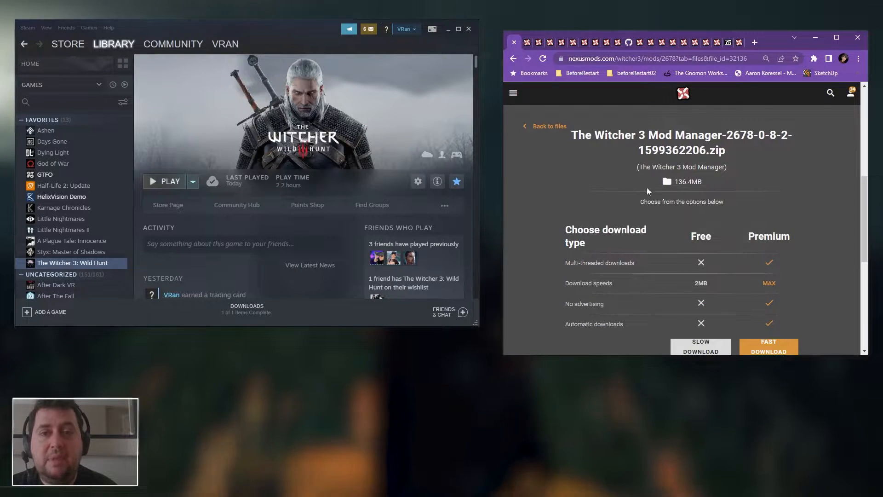
scroll(646, 189, "down", 2)
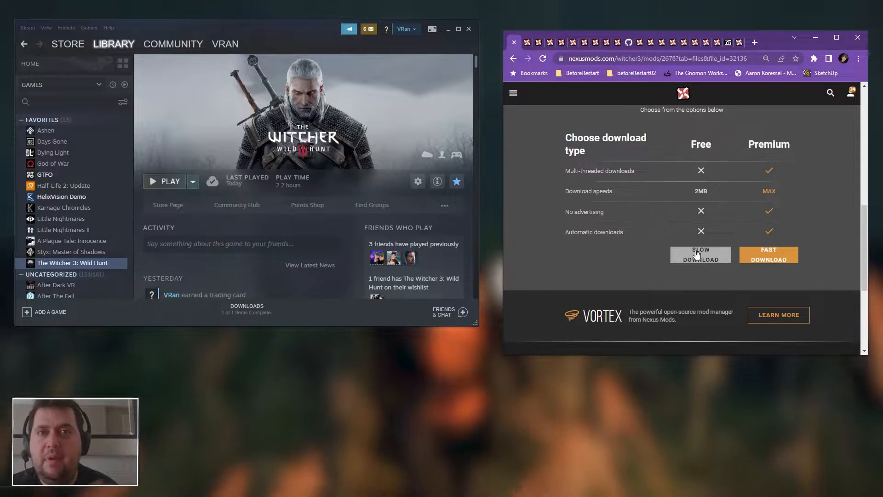
left_click(697, 254)
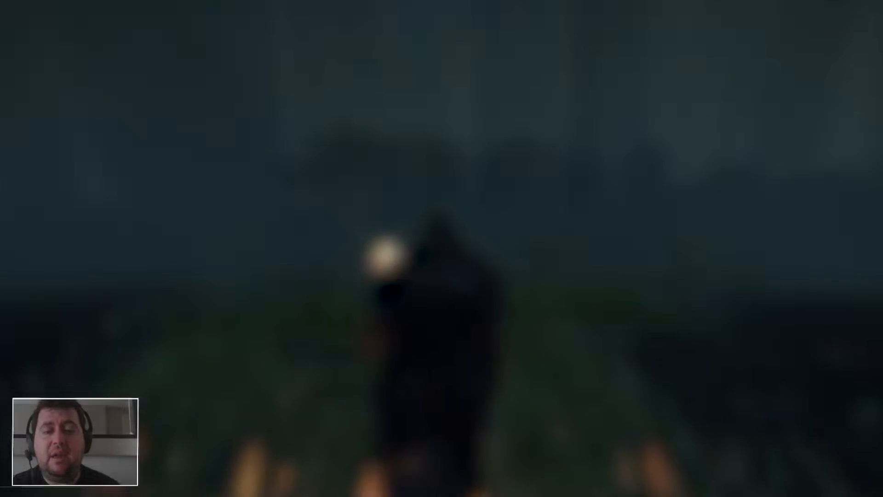
- Switch to File Explorer and open the Extreme Pro (D:) drive
left_click(260, 490)
left_click_drag(255, 95, 444, 64)
double_click(407, 261)
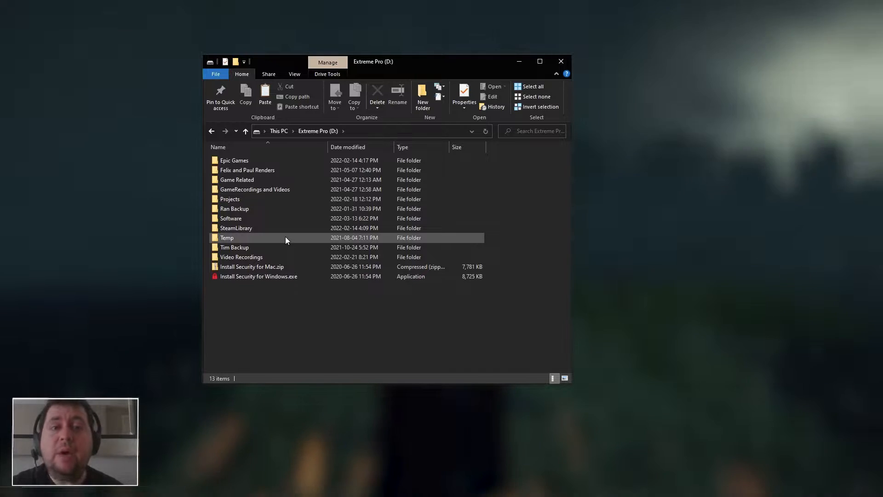
- Create a folder named "TW3 - Mod Manager" on the Extreme Pro (D:) drive
right_click(253, 303)
mouse_move(276, 400)
left_click(382, 400)
type("T")
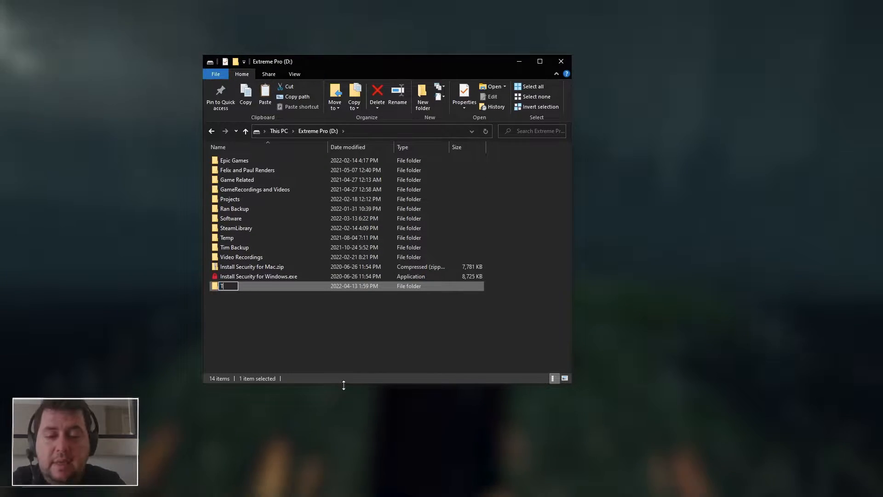
type("W3 - Mo")
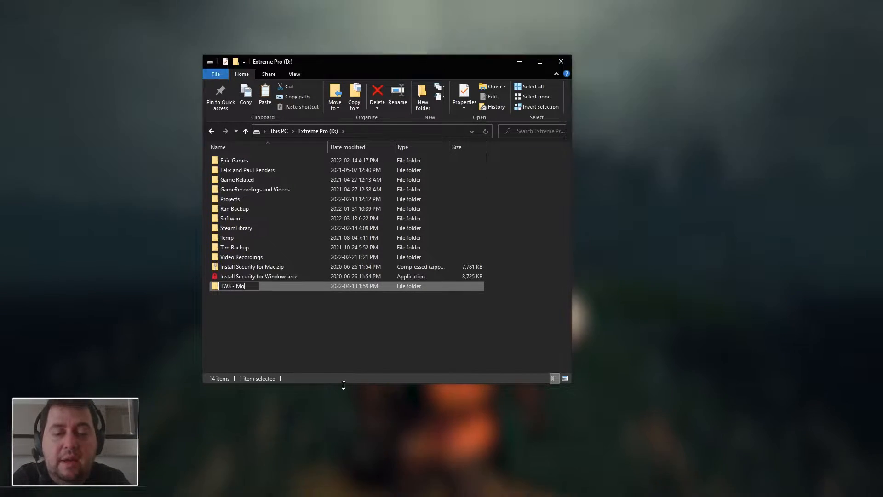
type("d Manag")
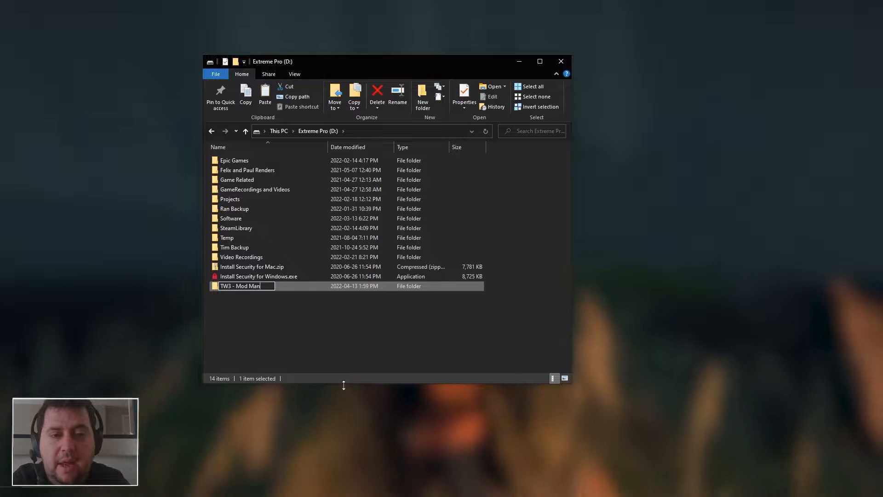
type("er")
key("Return")
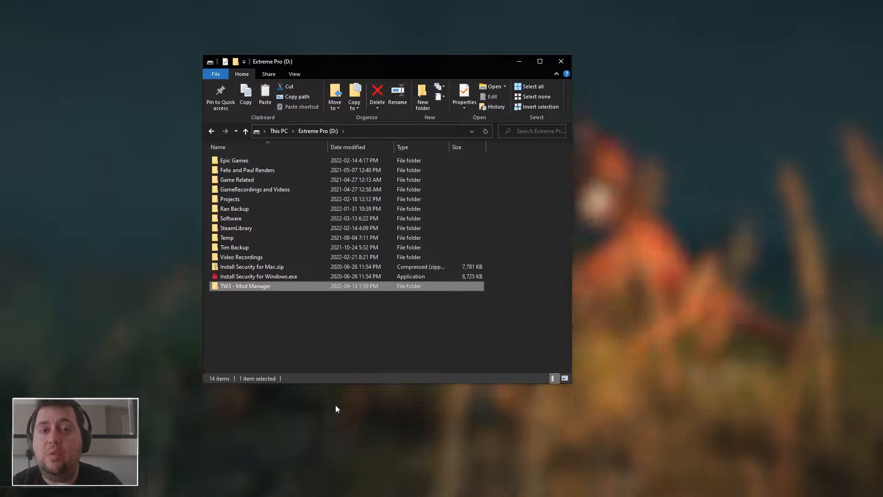
- Create a second folder named "TW3 - Downloaded Mods" alongside the mod manager folder
left_click(273, 315)
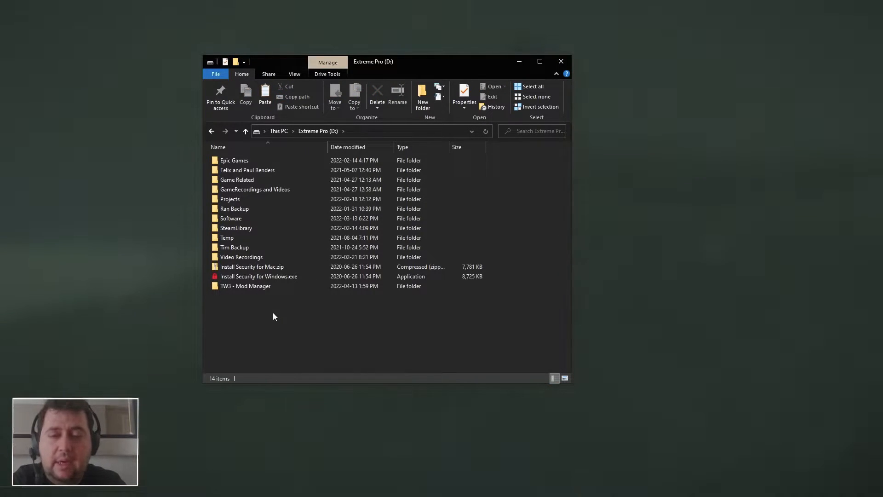
key("ctrl+shift+n")
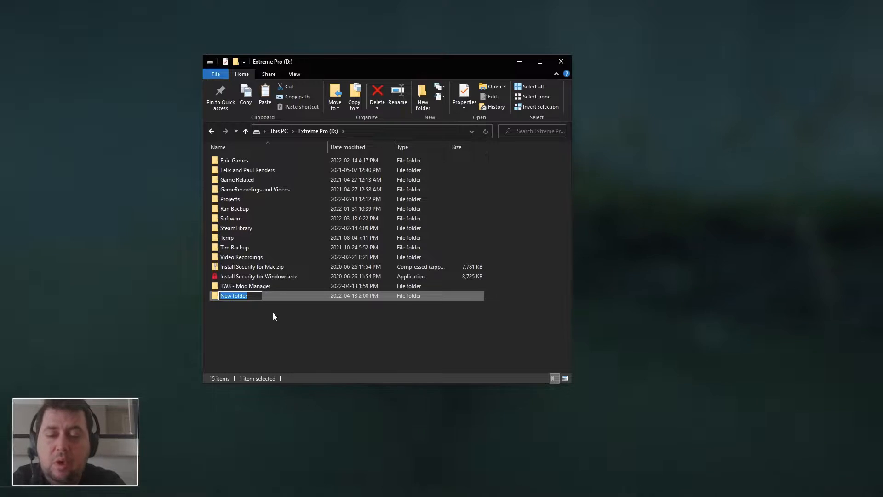
type("TW3 - Mods")
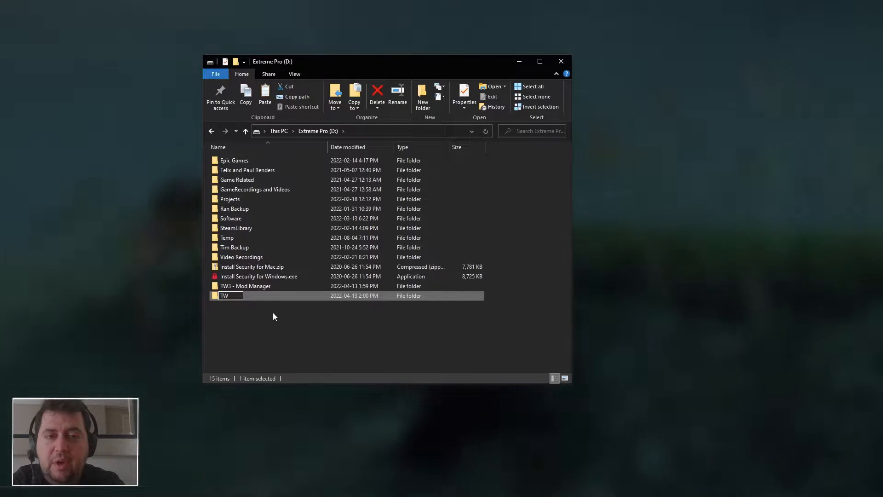
key("Left")
key("Left")
key("Left")
key("Left")
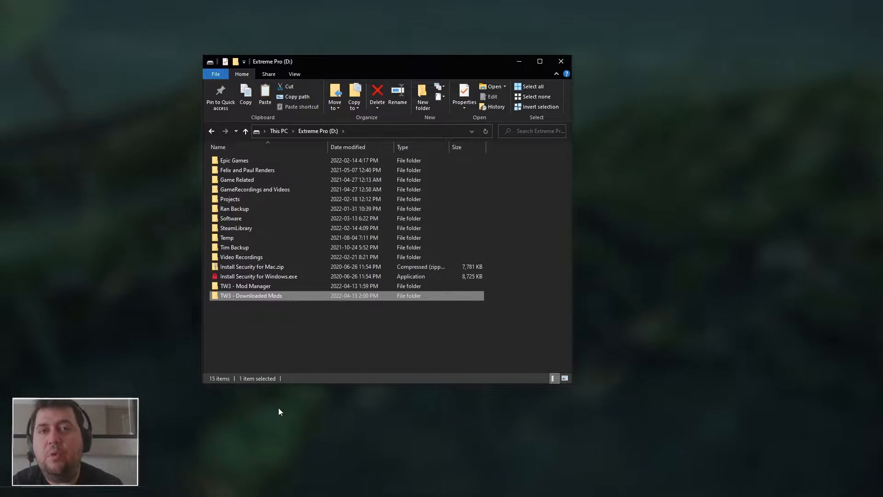
- Open The Witcher 3 Mod Manager zip from the "TW3 - Downloaded Mods" folder as a 7-Zip archive beside the folder window
left_click(281, 406)
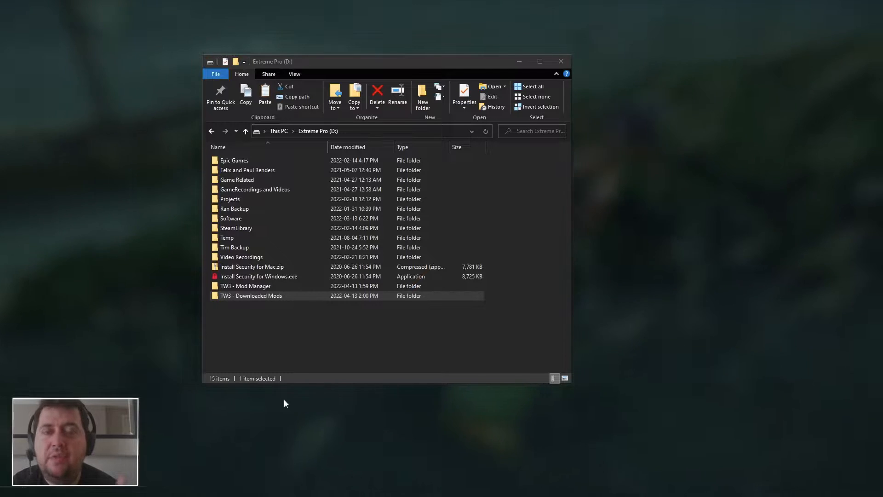
double_click(265, 296)
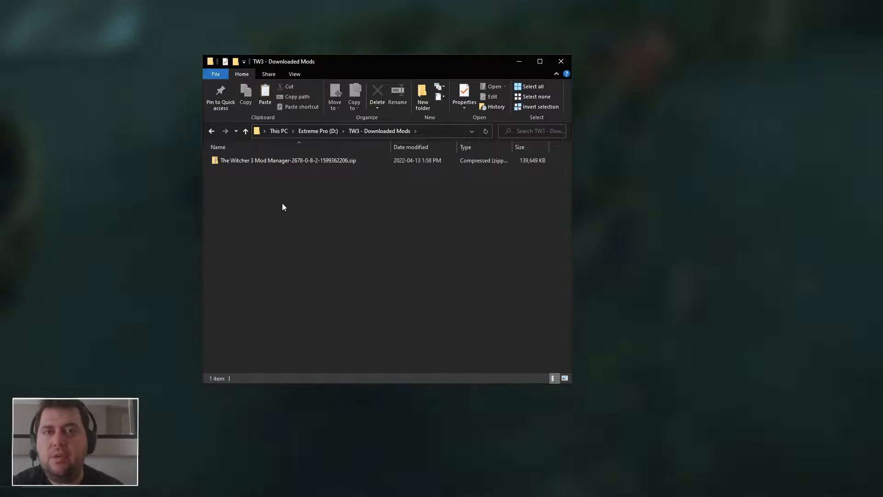
left_click(274, 161)
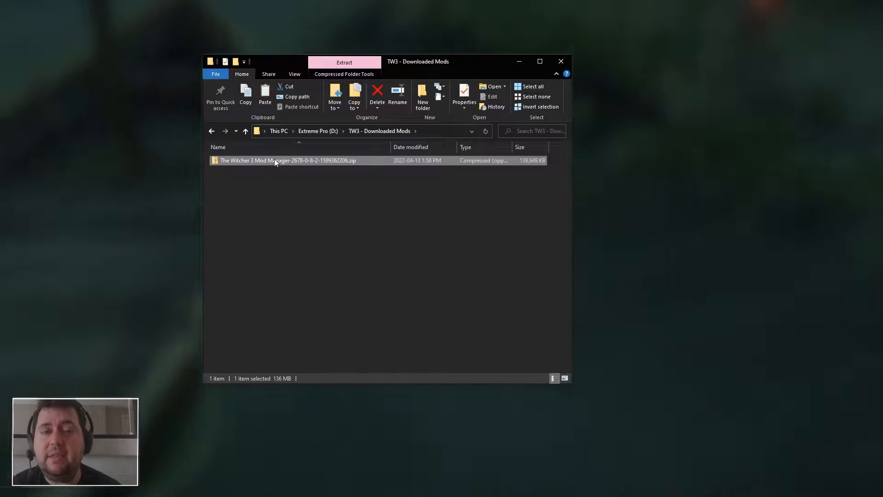
right_click(275, 160)
mouse_move(310, 211)
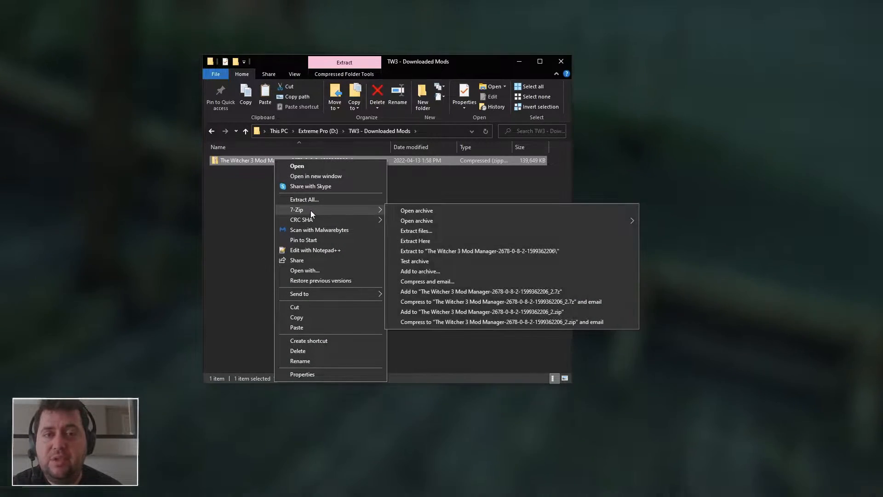
left_click(418, 211)
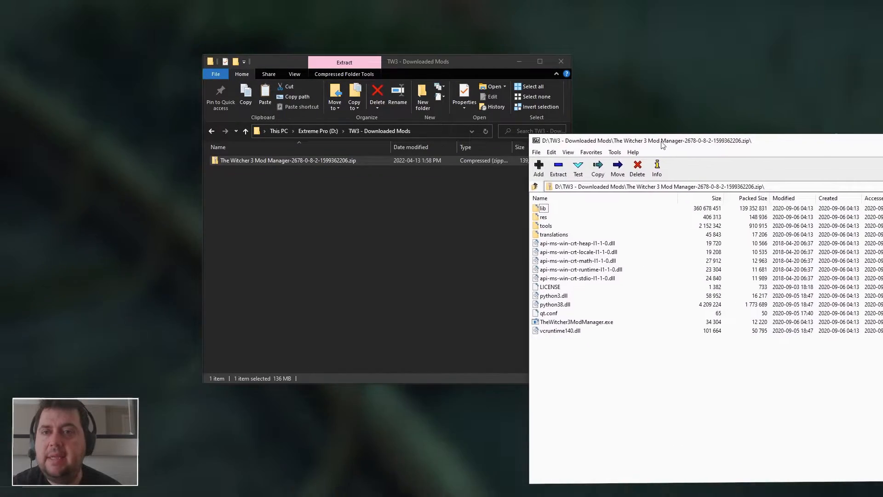
left_click_drag(662, 145, 517, 62)
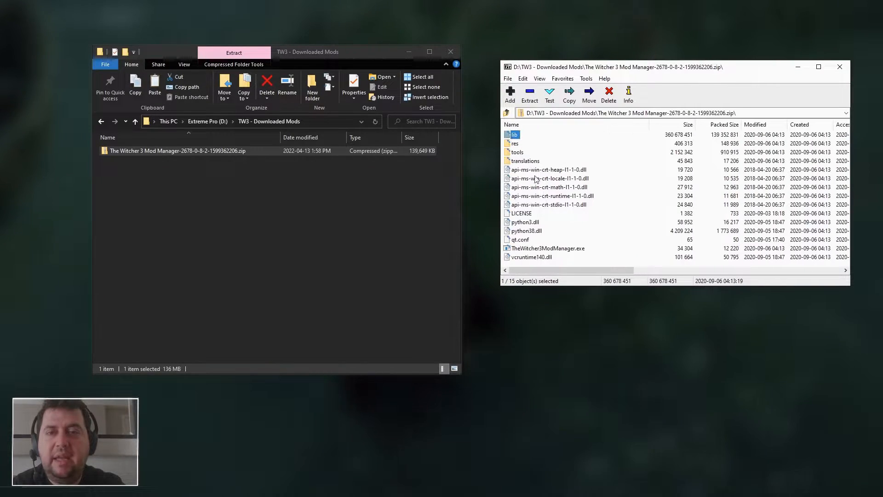
- Extract all files of the mod manager archive into the "TW3 - Mod Manager" folder and close the archive
key("ctrl+a")
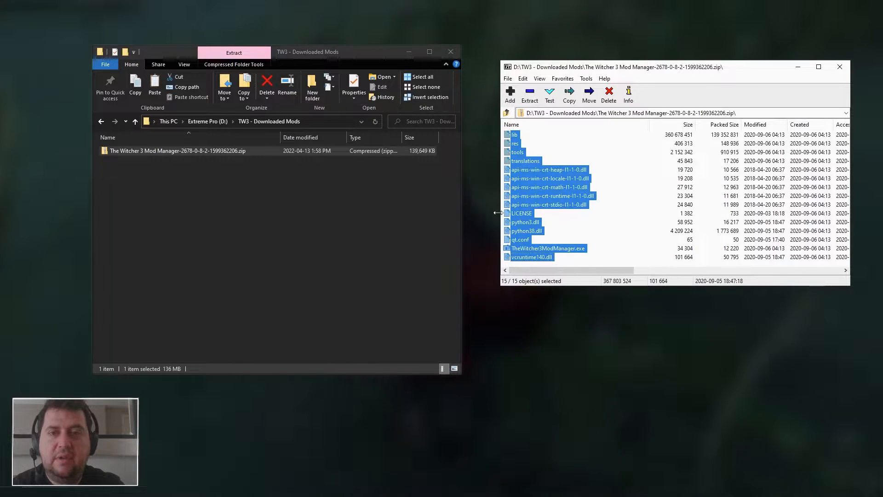
left_click(198, 118)
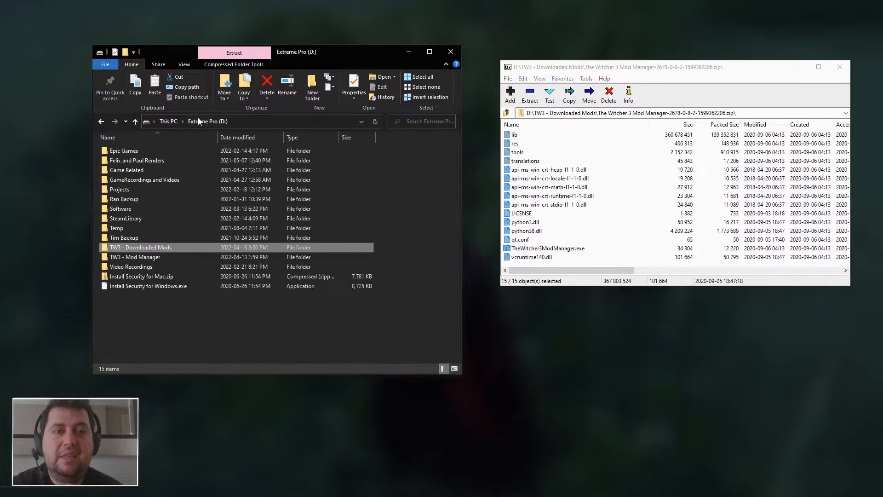
left_click(141, 258)
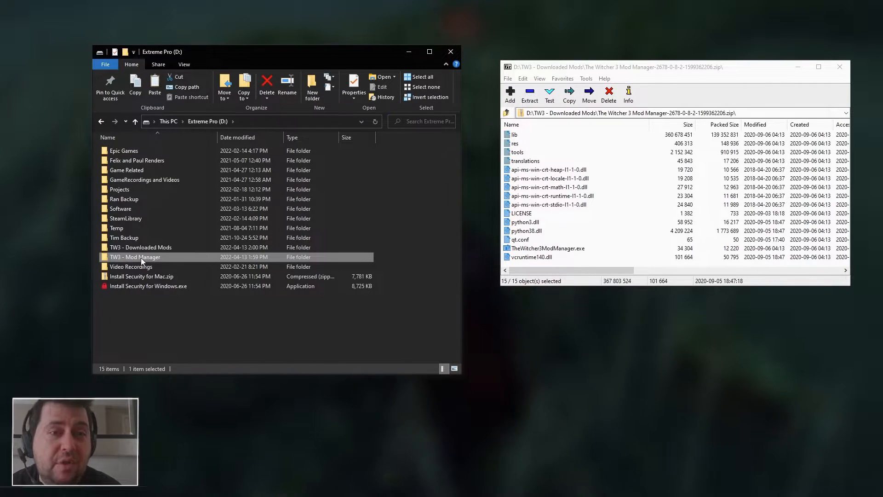
double_click(141, 258)
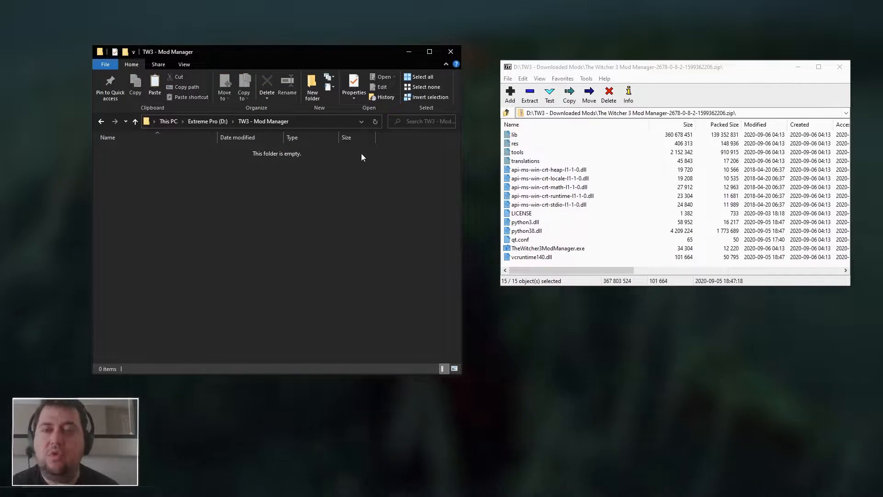
left_click(573, 70)
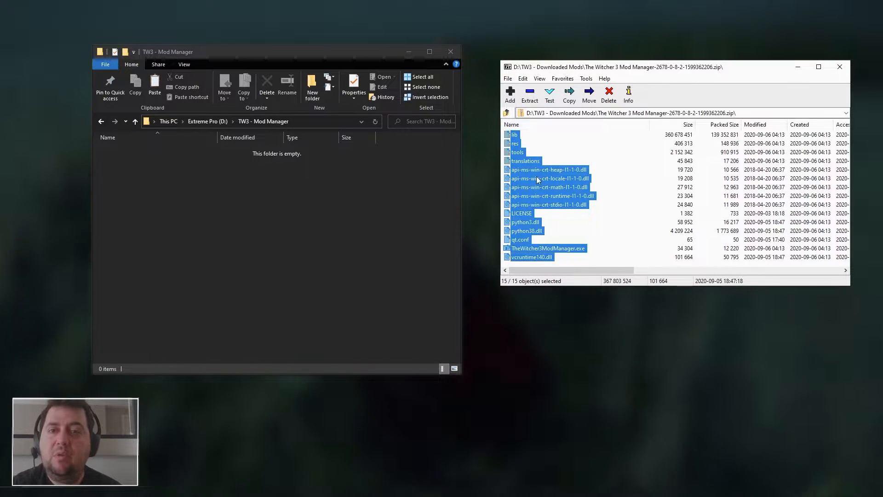
left_click_drag(533, 178, 363, 209)
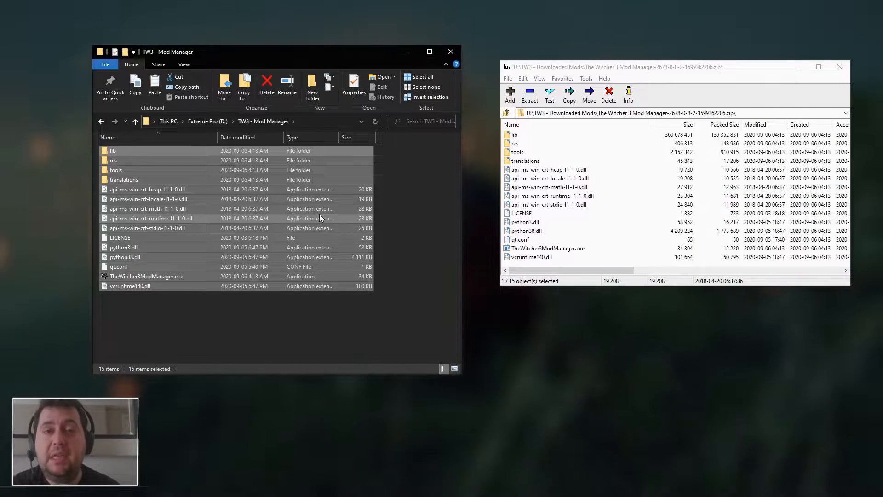
left_click(318, 305)
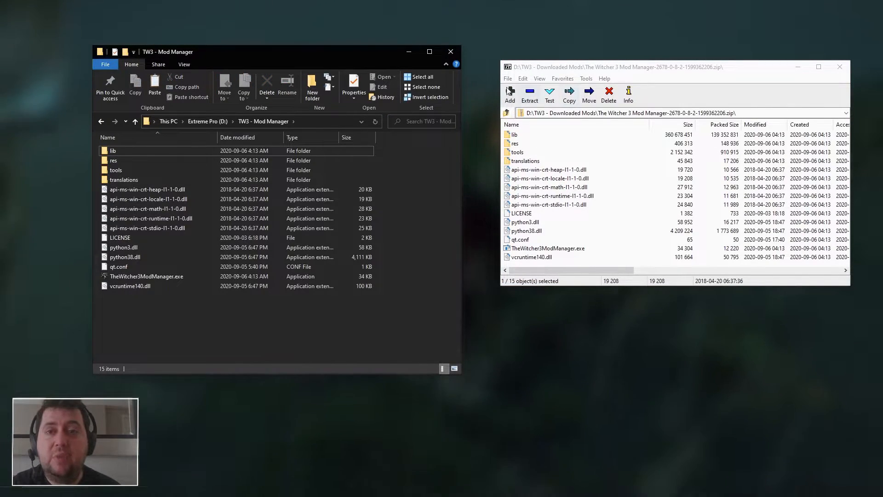
double_click(506, 67)
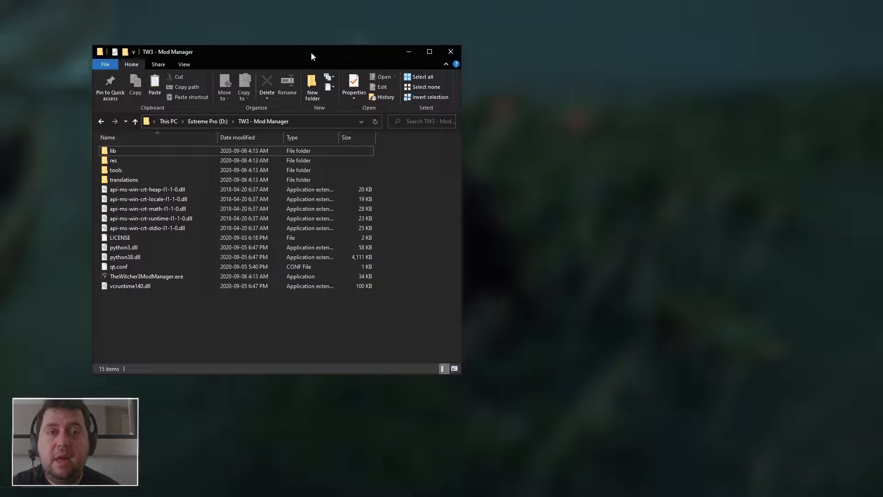
- Create a folder named "Script Merger" inside the "TW3 - Mod Manager" folder
left_click_drag(312, 54, 459, 58)
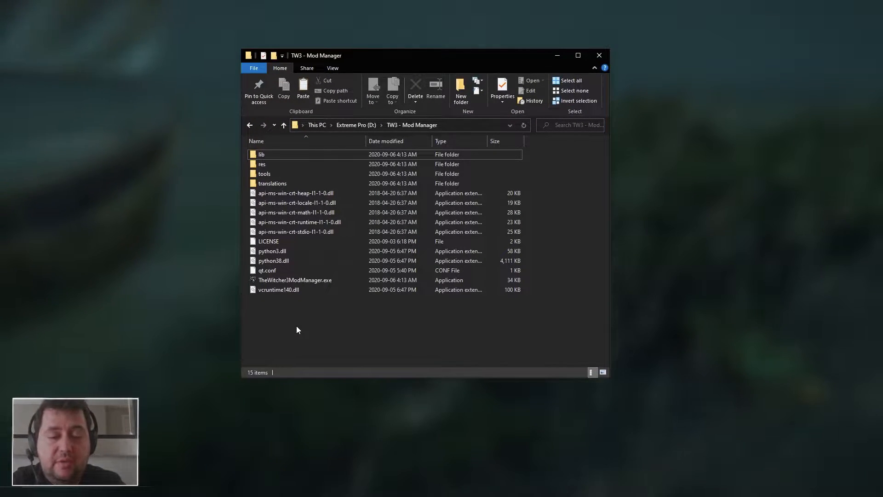
key("ctrl+shift+n")
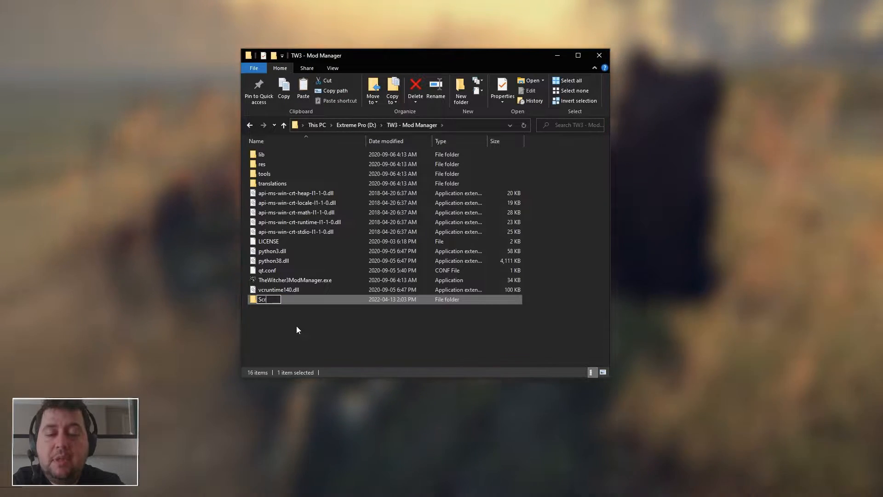
type("Script Merge")
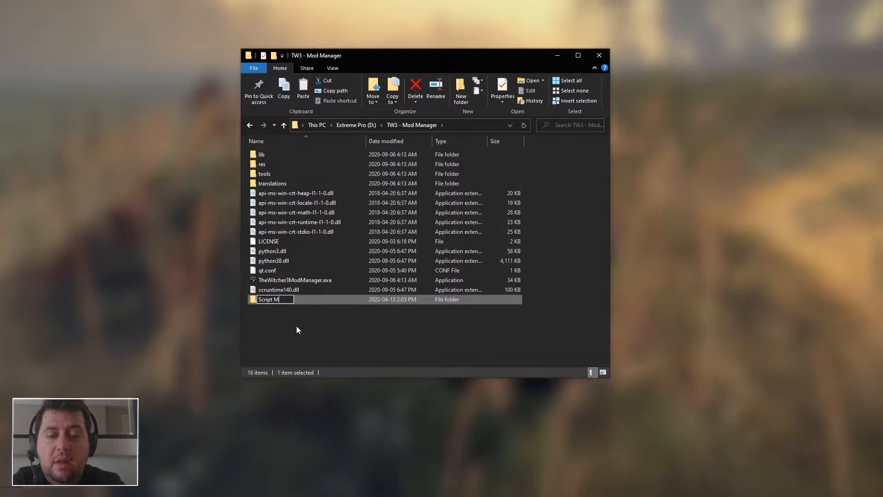
type("r")
key("Return")
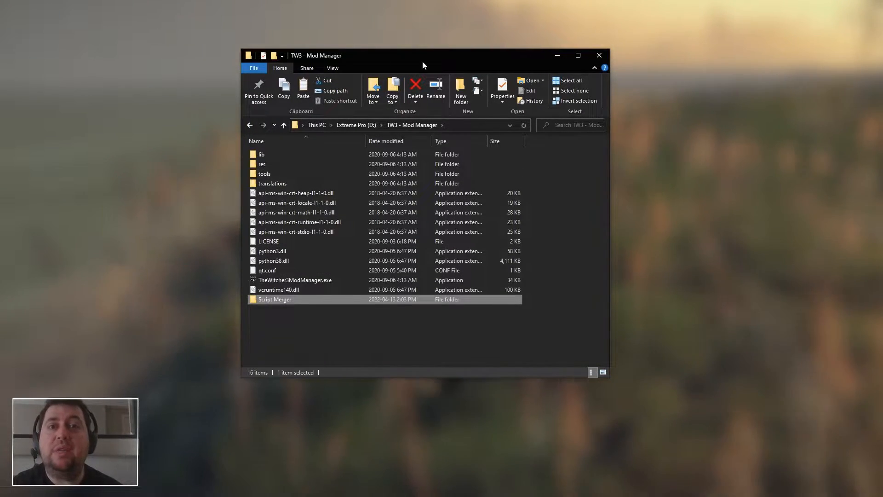
- Switch to the browser's Script Merger page and download the main file Witcher Script Merger v0.6.5 manually, using the free slow download
left_click_drag(432, 54, 295, 76)
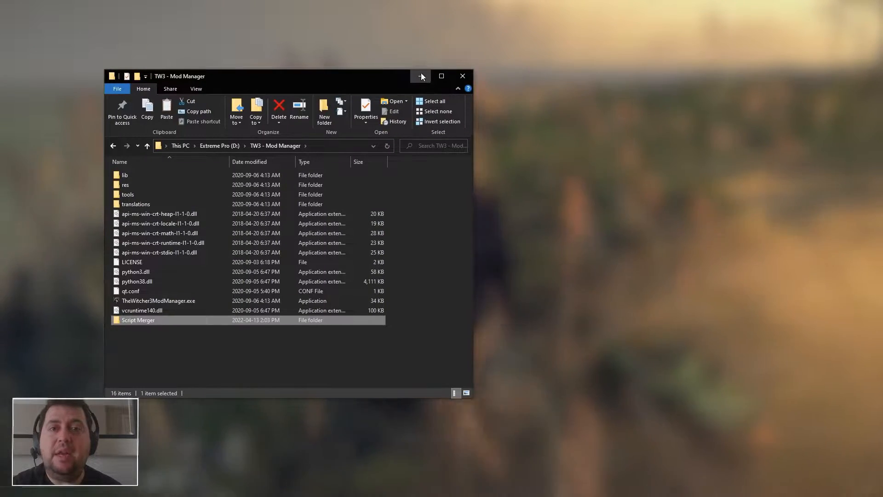
left_click(421, 78)
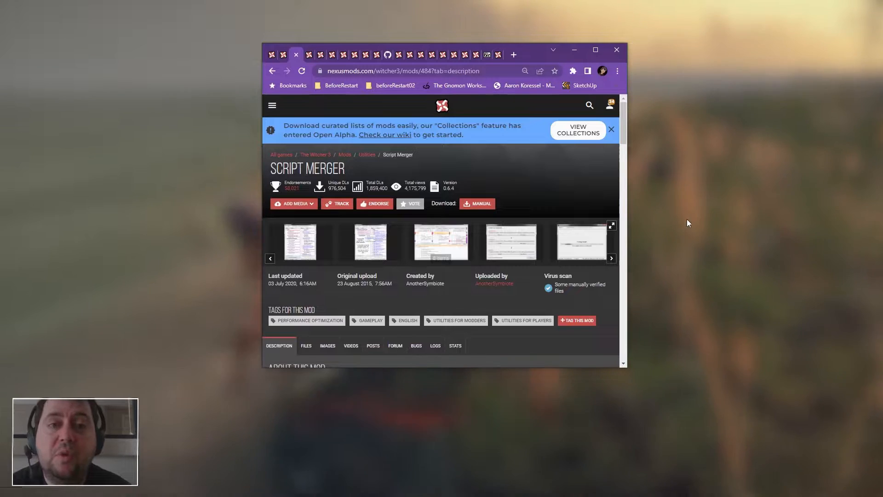
scroll(373, 257, "down", 2)
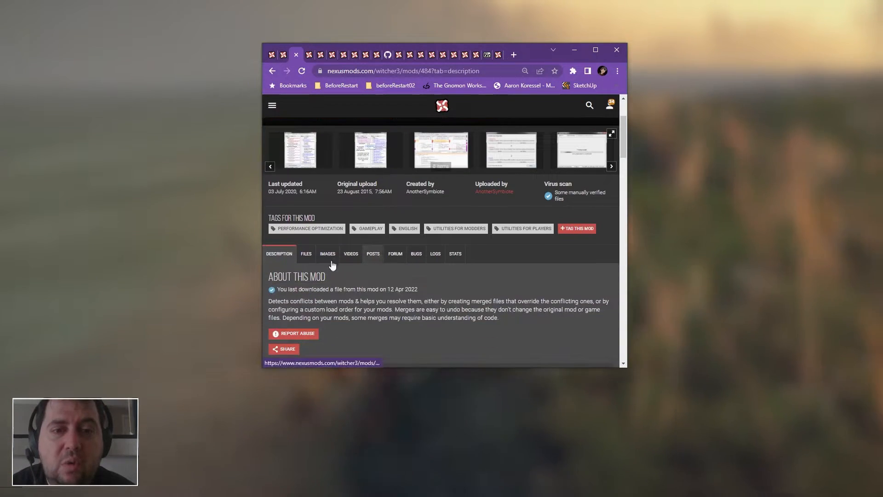
left_click(305, 254)
scroll(320, 298, "down", 3)
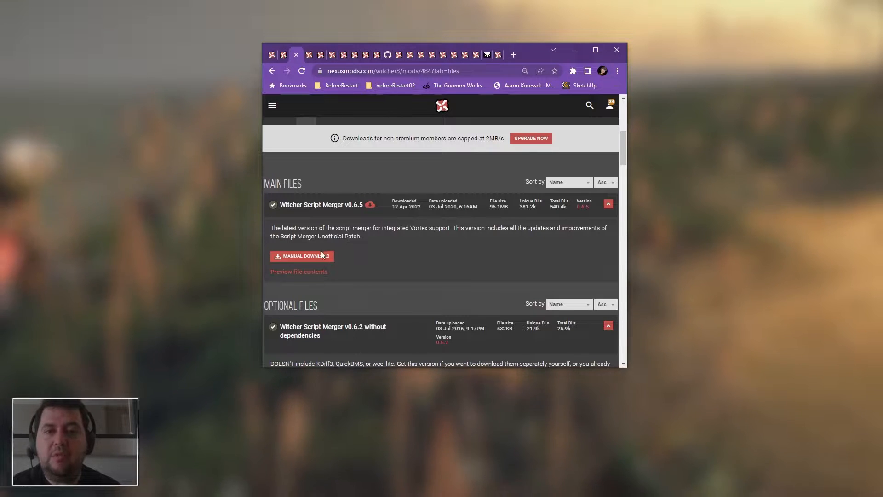
left_click(317, 256)
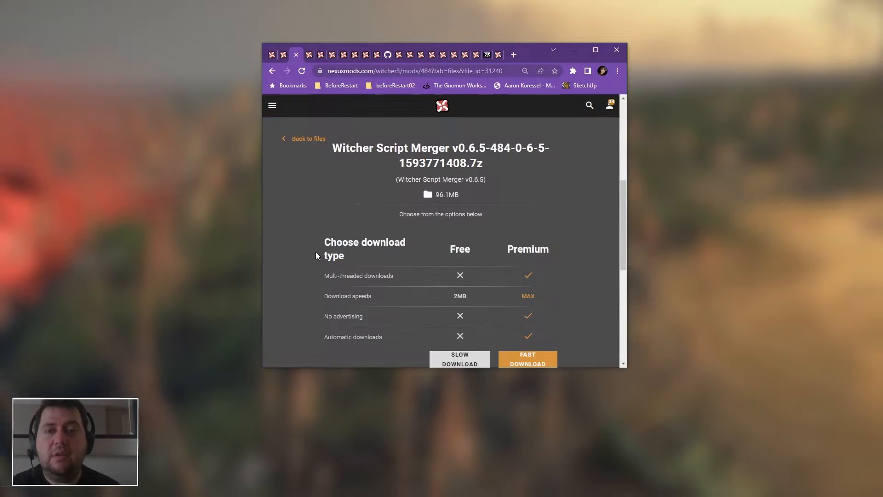
scroll(349, 259, "down", 2)
left_click(450, 269)
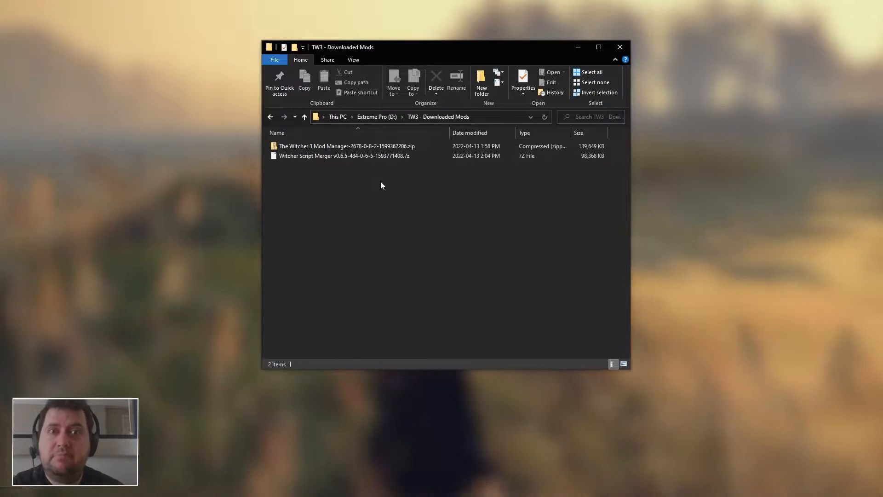
- Open the downloaded Witcher Script Merger v0.6.5 file from "TW3 - Downloaded Mods" as a 7-Zip archive
left_click(359, 155)
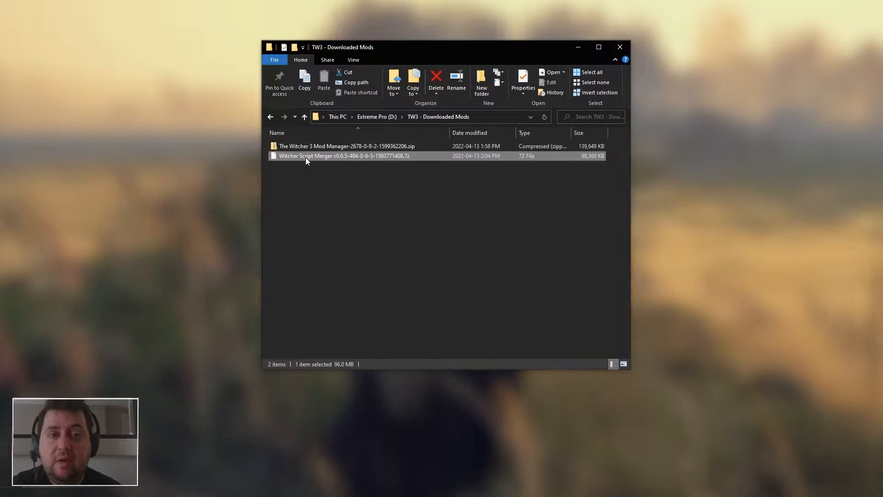
right_click(305, 157)
mouse_move(342, 185)
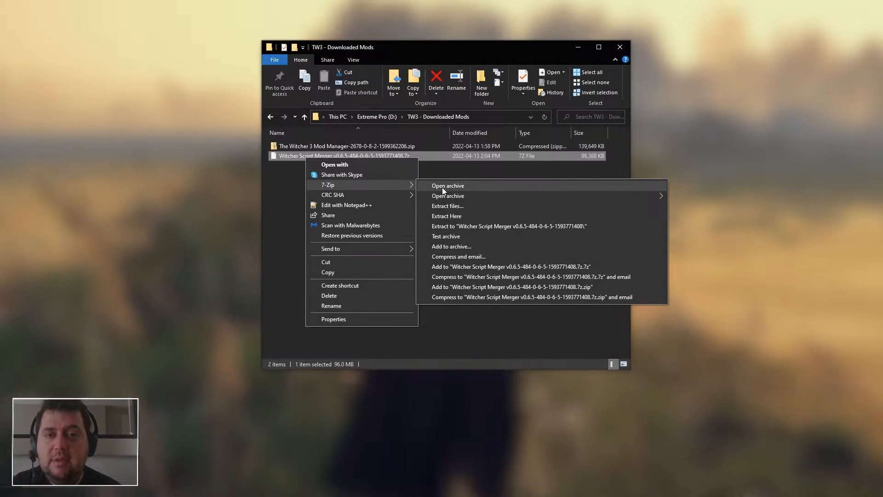
left_click(443, 186)
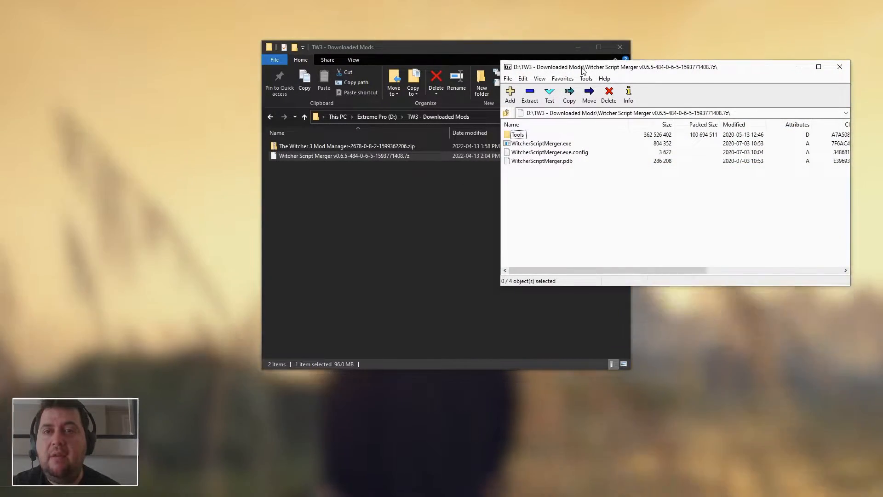
left_click_drag(583, 70, 611, 121)
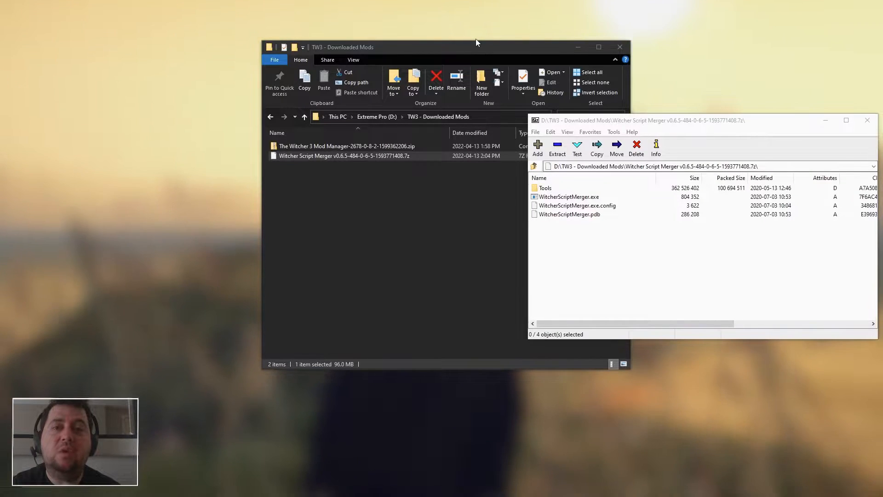
- Extract all Script Merger archive files into the "Script Merger" folder within "TW3 - Mod Manager", close the archive and return to the parent folder
left_click(374, 116)
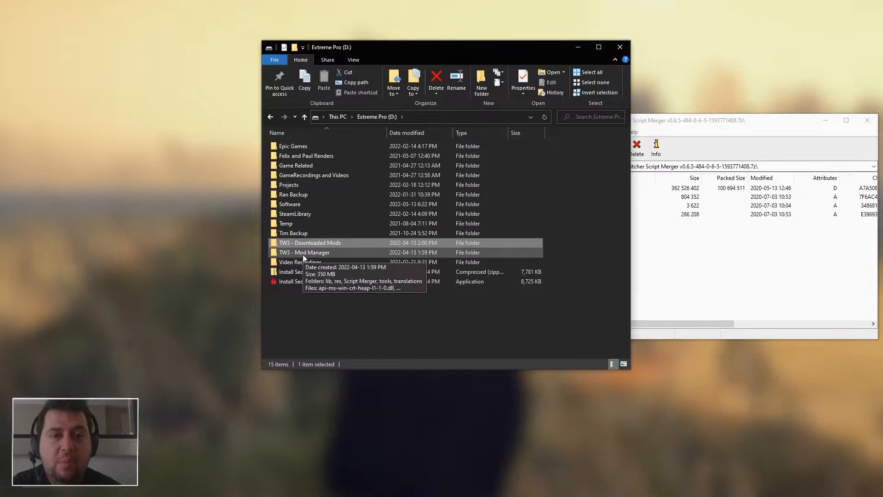
double_click(303, 253)
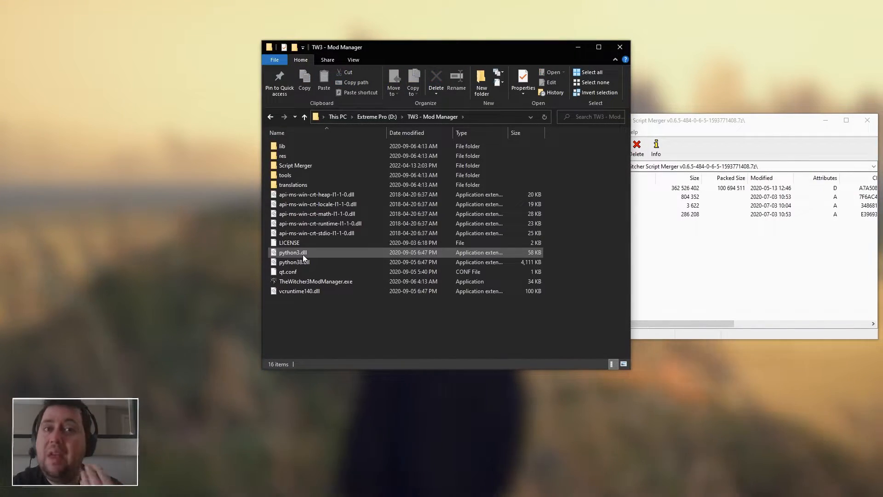
double_click(311, 166)
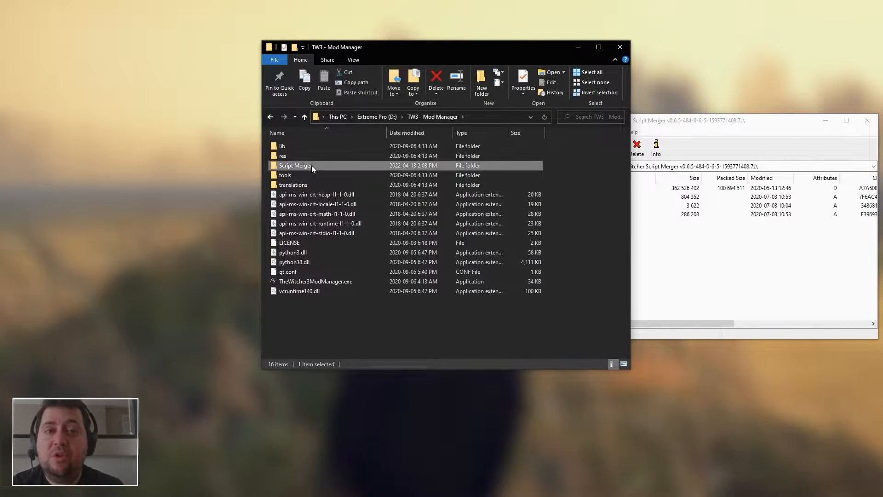
left_click(665, 119)
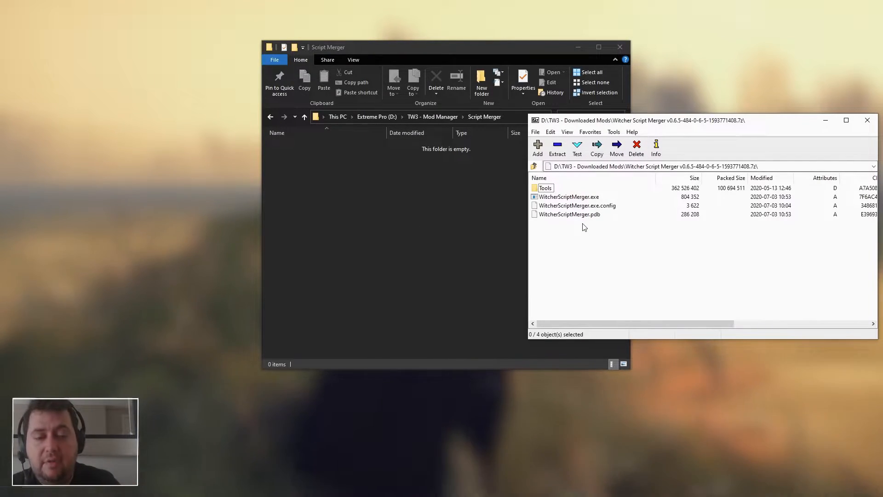
key("ctrl+a")
left_click_drag(569, 198, 398, 228)
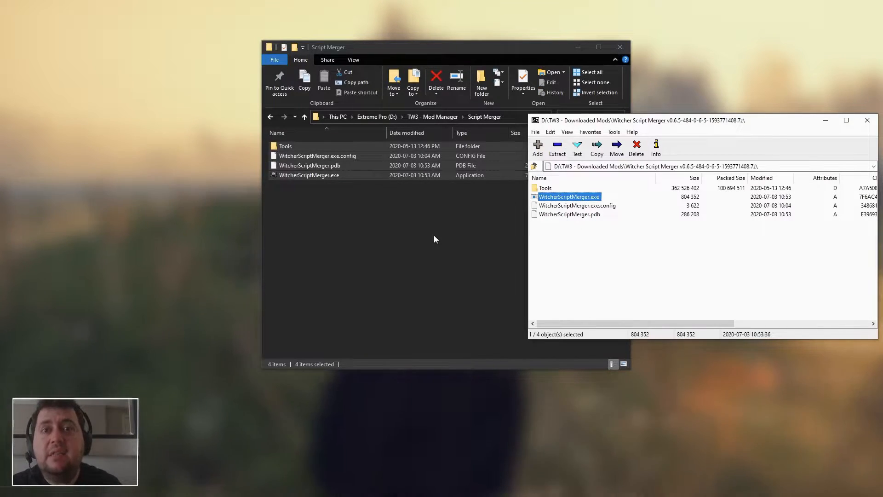
double_click(535, 121)
left_click(390, 202)
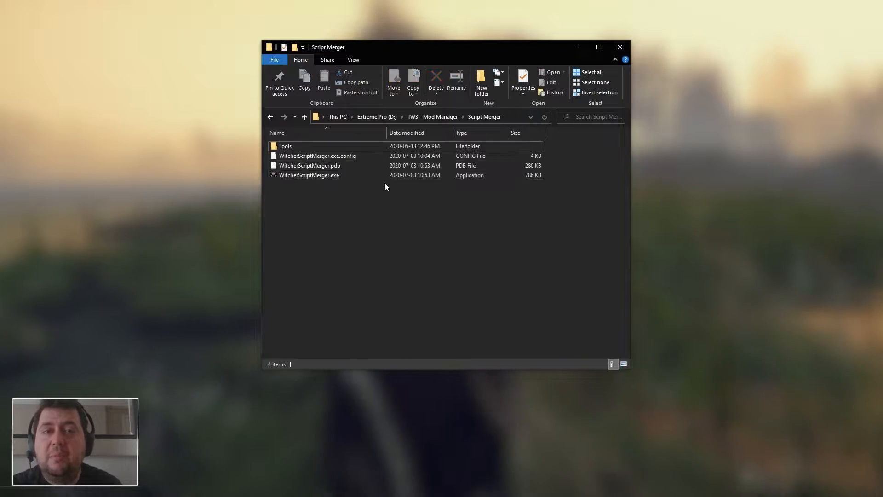
left_click(425, 119)
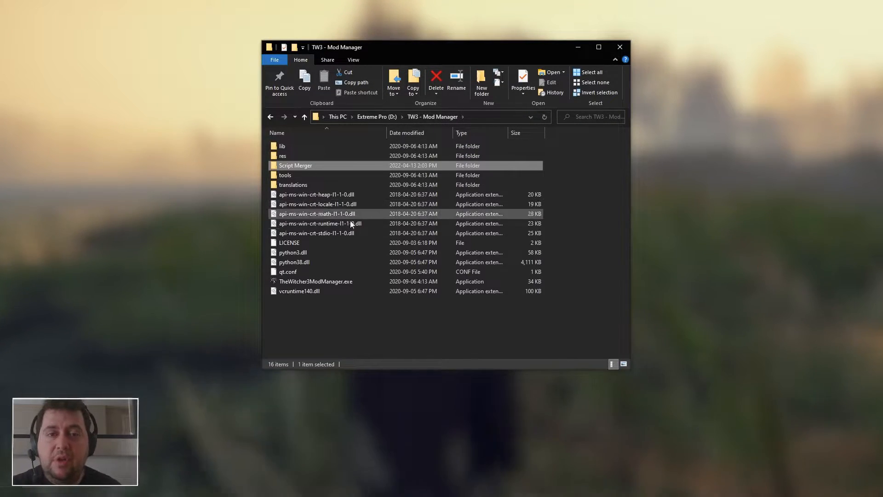
- Launch TheWitcher3ModManager.exe and set its game path to witcher3.exe in the game's The Witcher 3\bin\x64 folder
double_click(304, 282)
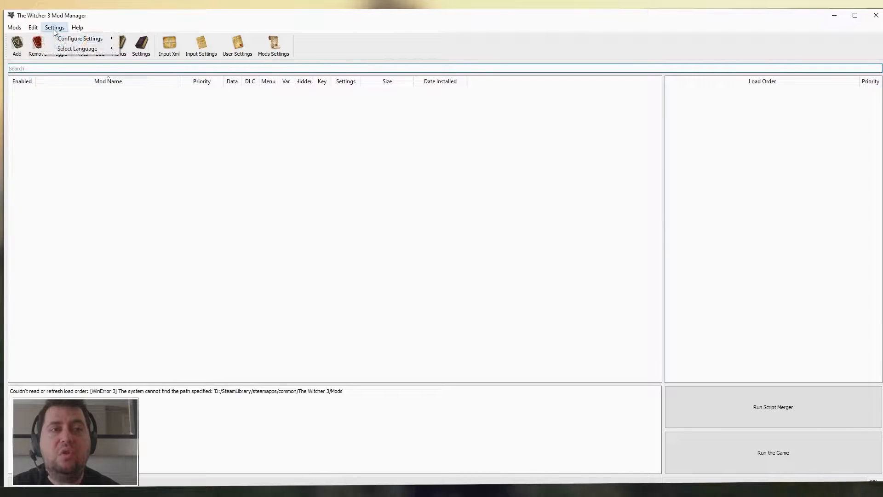
mouse_move(69, 40)
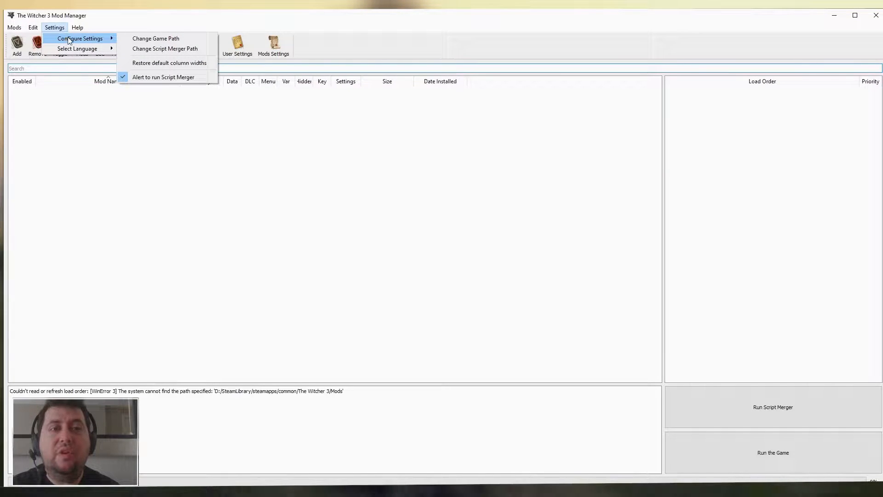
left_click(145, 40)
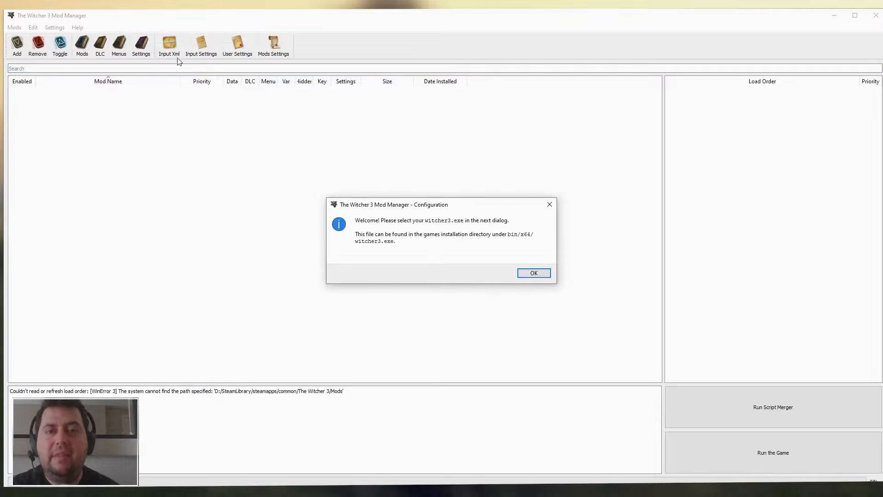
left_click(533, 273)
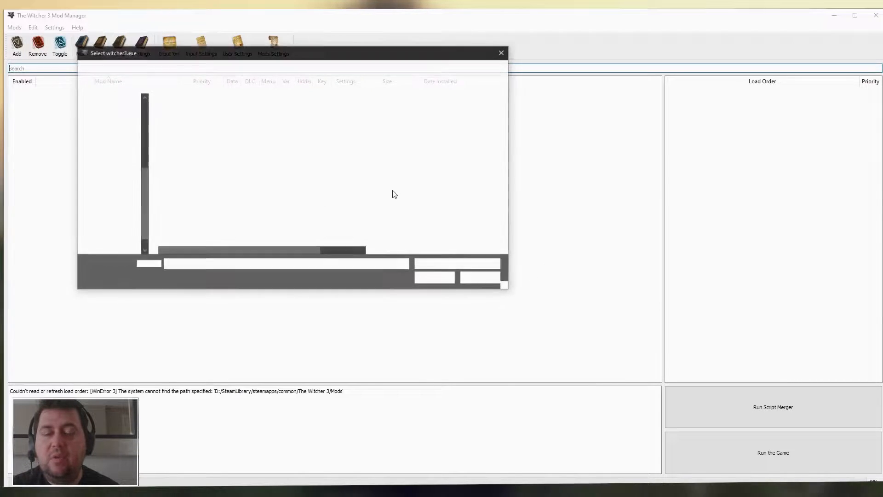
left_click_drag(316, 53, 431, 98)
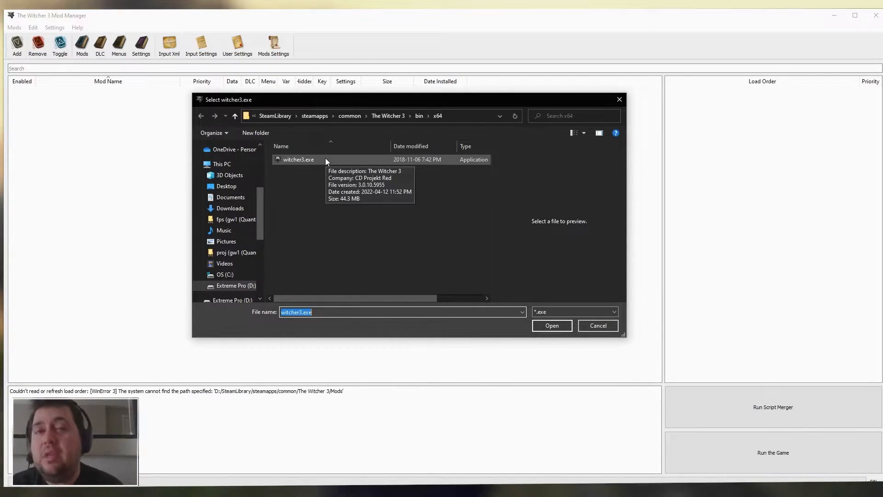
left_click(303, 180)
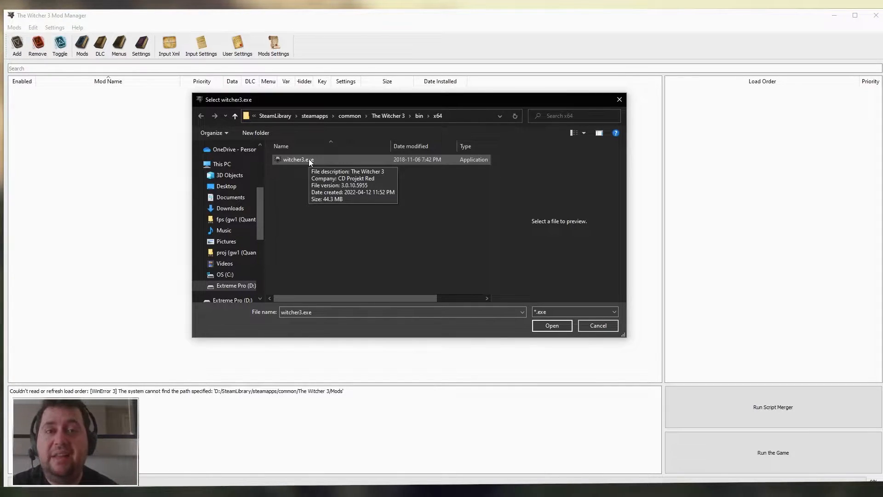
left_click(544, 325)
- Set the mod manager's Script Merger path to WitcherScriptMerger.exe in D:\TW3 - Mod Manager\Script Merger
left_click(54, 27)
mouse_move(80, 39)
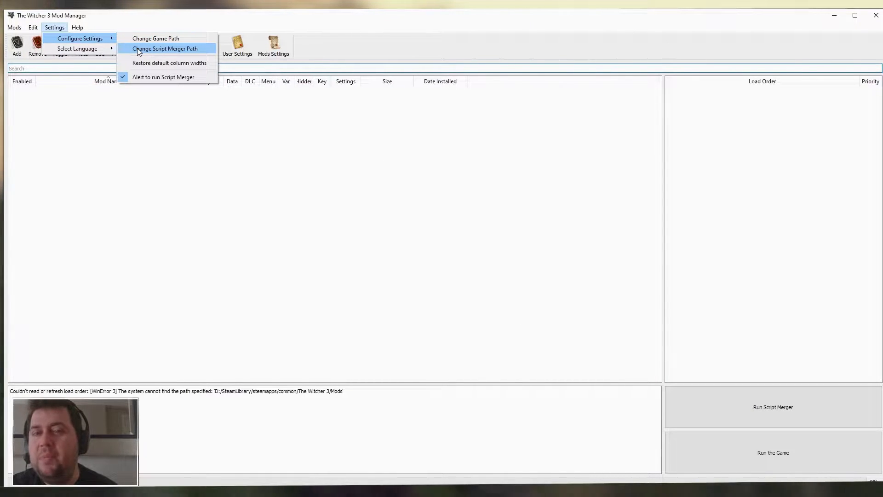
left_click(138, 49)
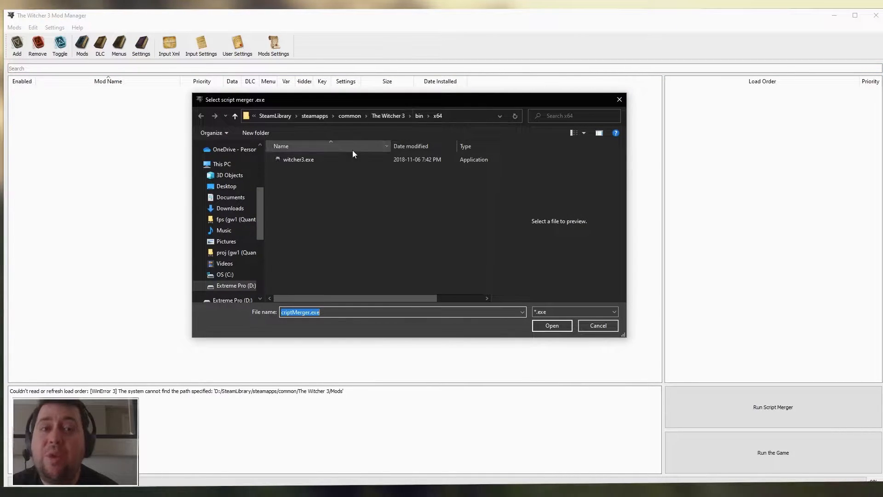
left_click(235, 286)
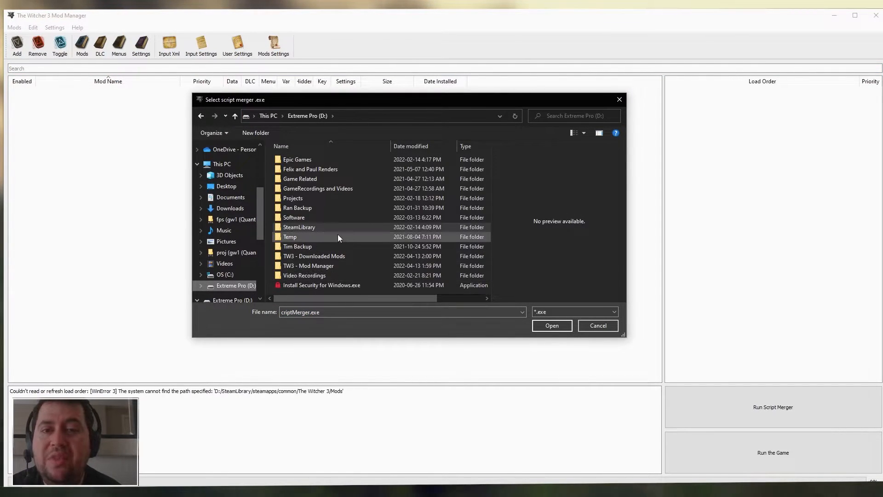
double_click(335, 264)
double_click(321, 178)
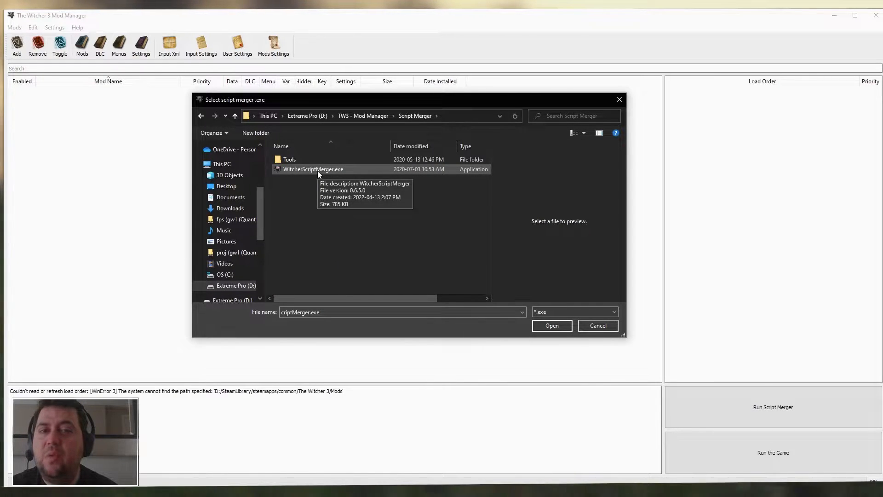
left_click(317, 170)
double_click(317, 170)
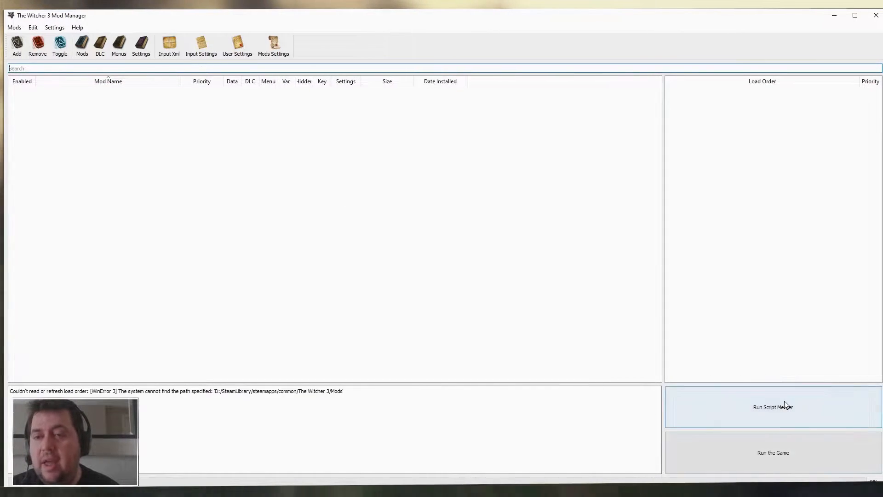
- Run Script Merger from the mod manager, set its Witcher 3 directory to D:\SteamLibrary\steamapps\common\The Witcher 3, and close it
left_click(763, 410)
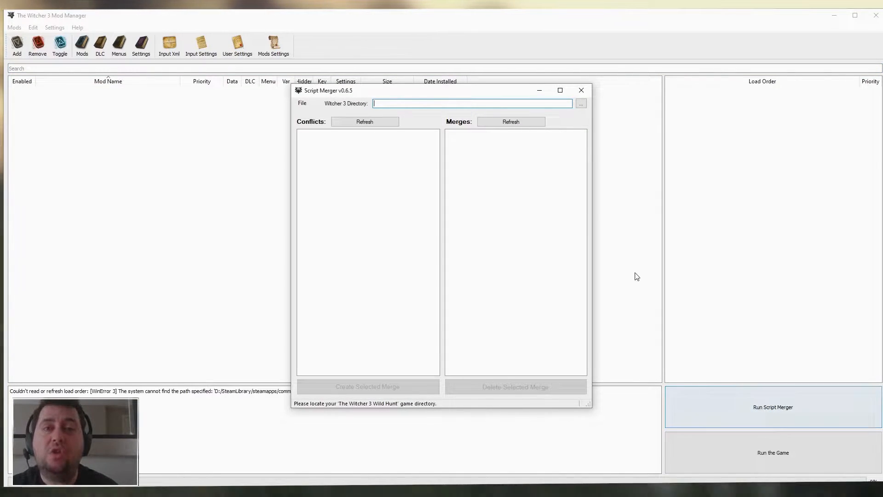
left_click_drag(472, 94, 490, 114)
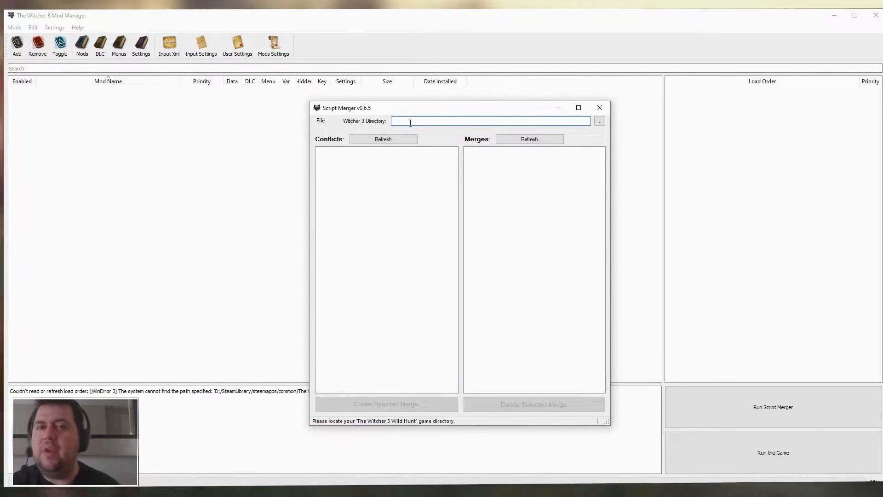
left_click(600, 121)
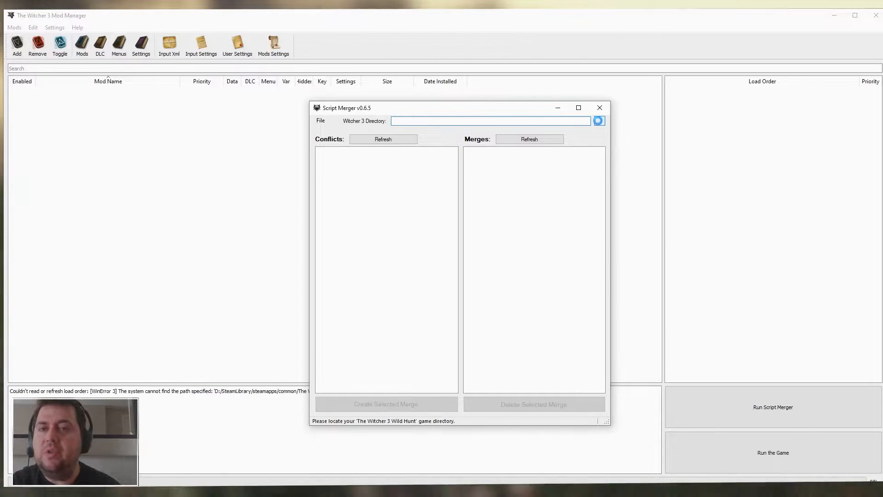
left_click(417, 264)
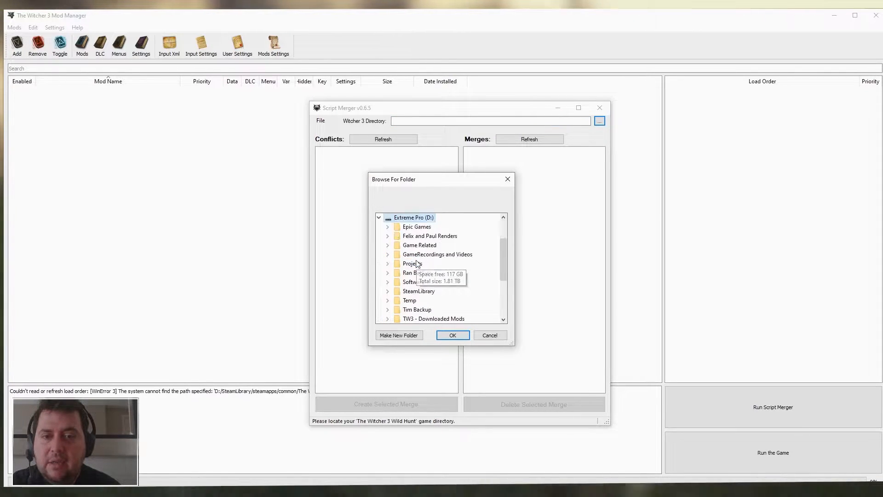
left_click(435, 291)
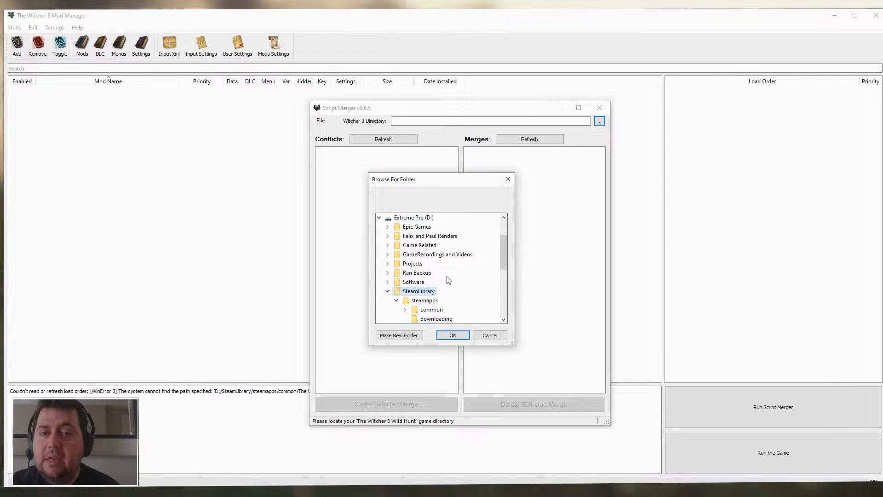
left_click(439, 308)
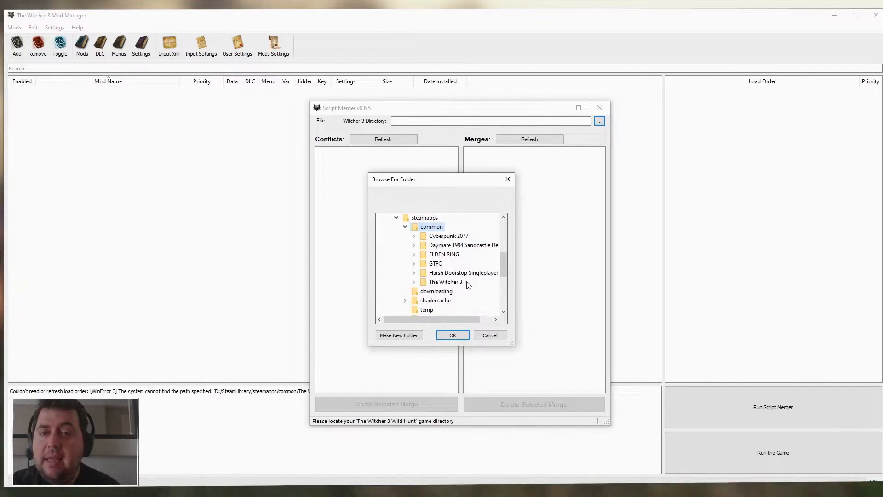
left_click(463, 282)
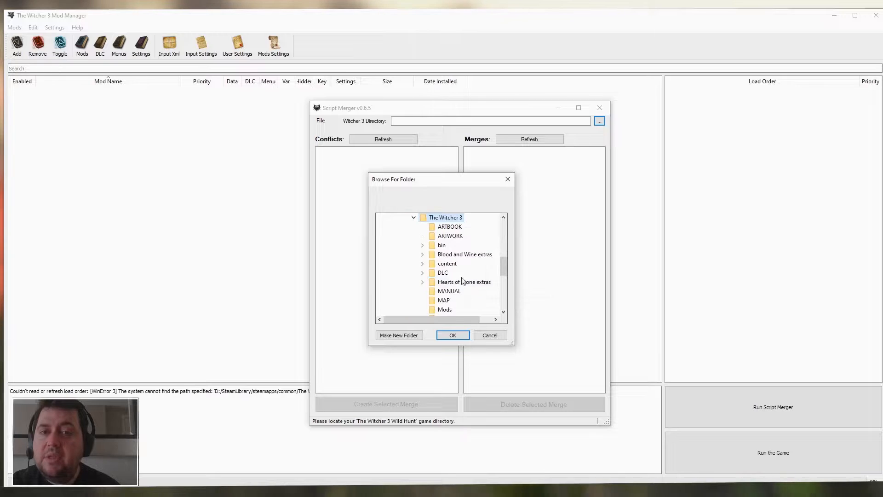
left_click(456, 337)
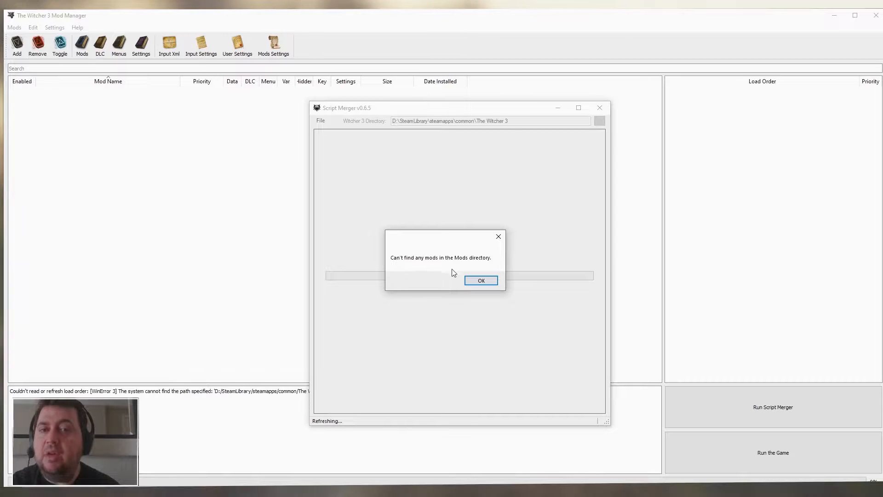
left_click(476, 280)
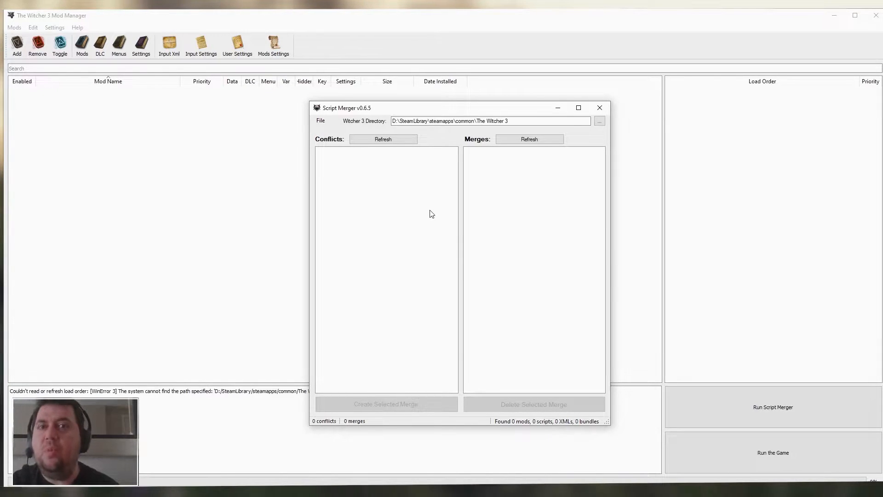
left_click(599, 110)
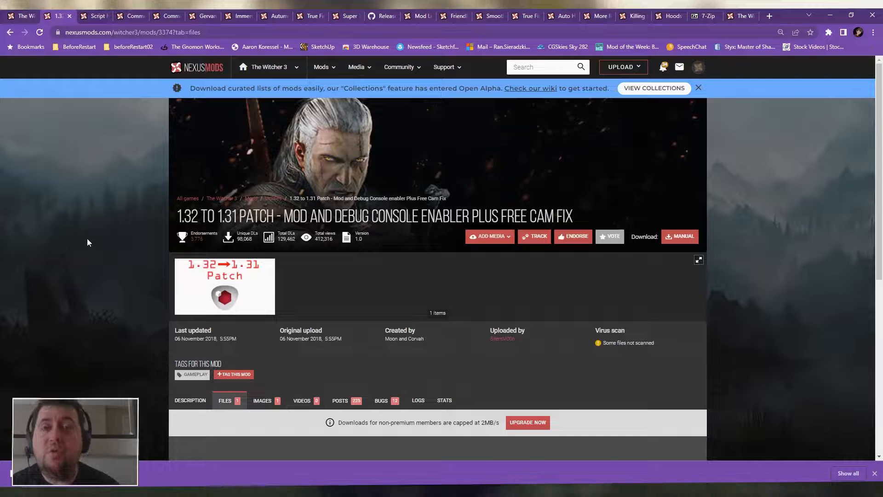
- Switch to the browser's 1.32 to 1.31 Patch page on Nexus Mods and download its main file manually with the slow download
scroll(87, 239, "down", 5)
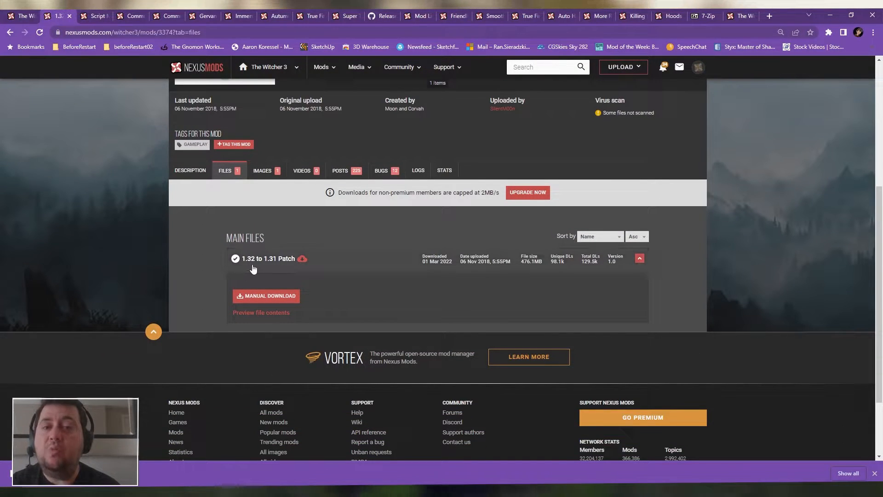
left_click(267, 295)
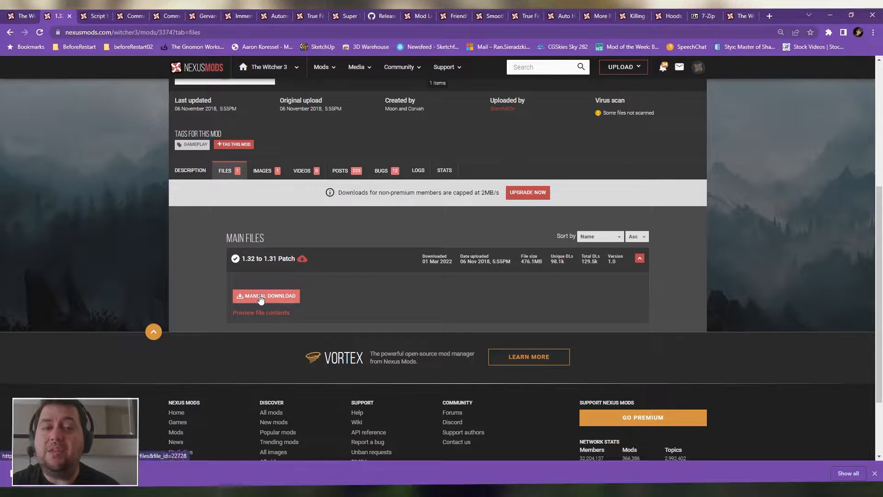
left_click(445, 294)
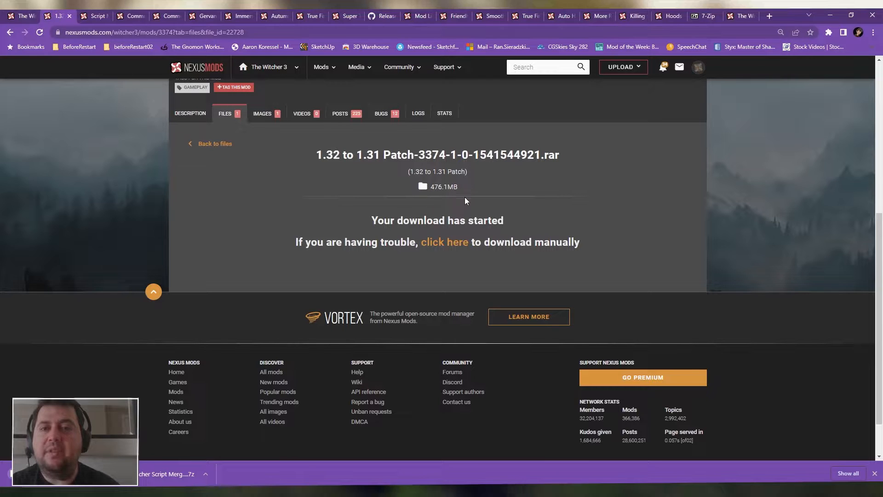
- Return to the patch's mod page and read the installation instructions in its description
key("alt+Left")
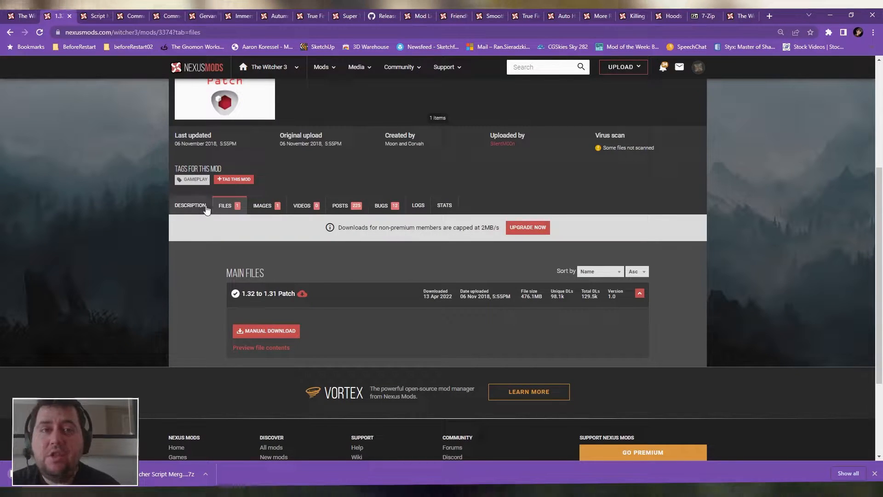
left_click(186, 205)
scroll(144, 271, "down", 8)
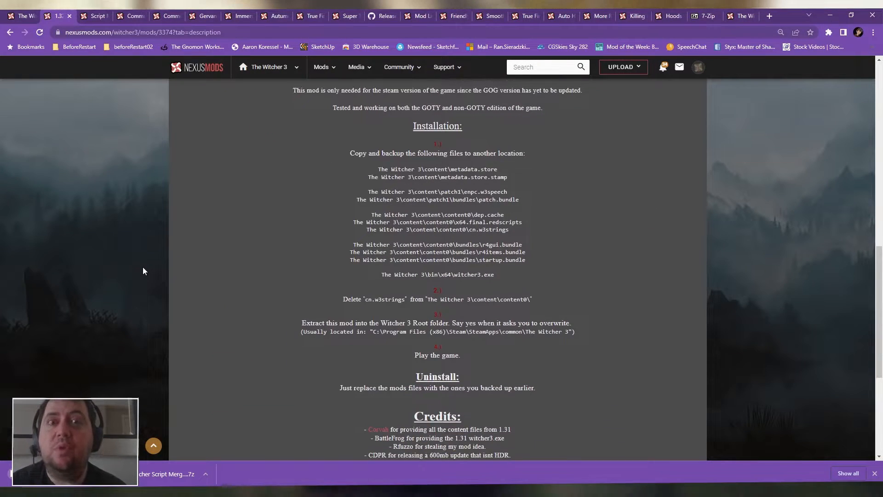
scroll(143, 270, "down", 3)
scroll(144, 268, "up", 3)
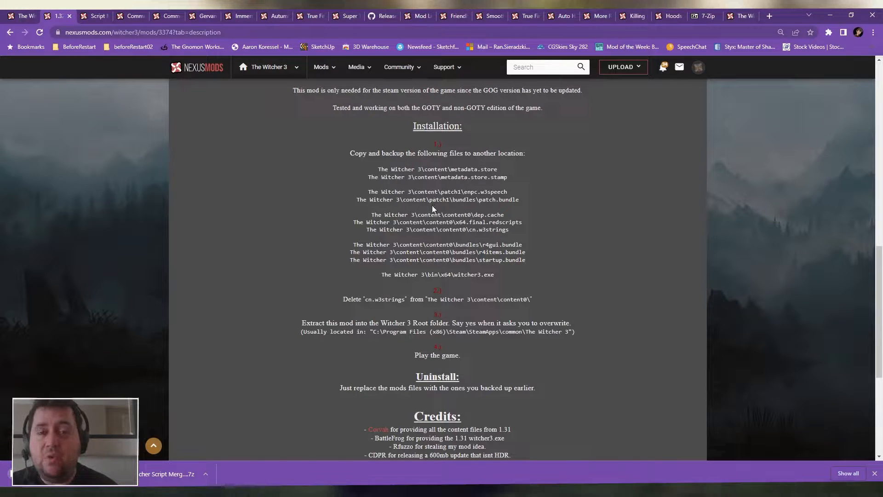
scroll(432, 206, "down", 3)
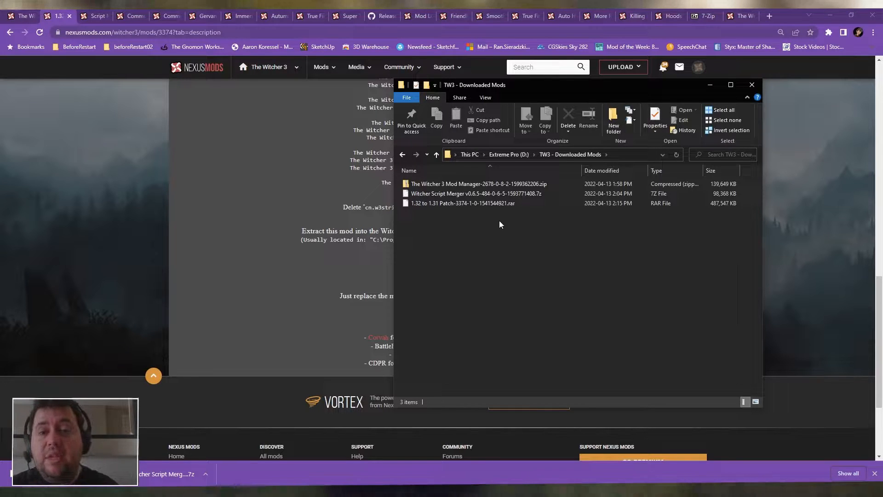
- Open the downloaded 1.32 to 1.31 Patch file from "TW3 - Downloaded Mods" as a 7-Zip archive
right_click(465, 201)
mouse_move(492, 226)
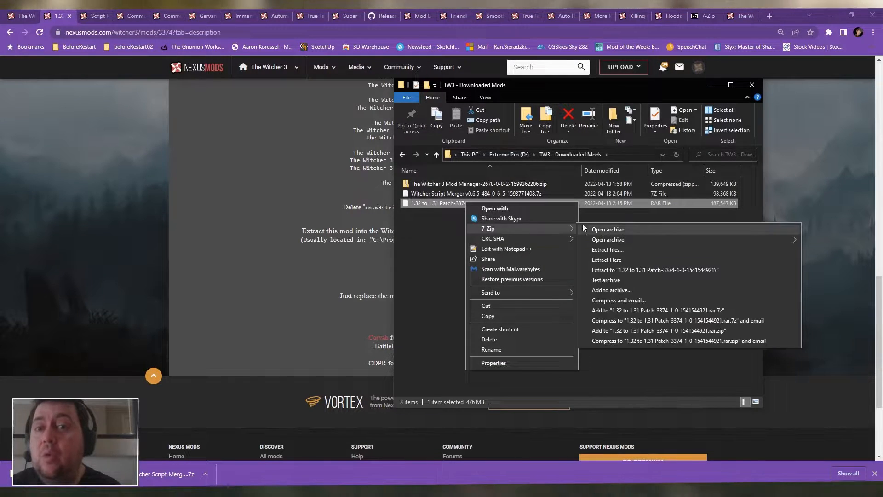
left_click(608, 229)
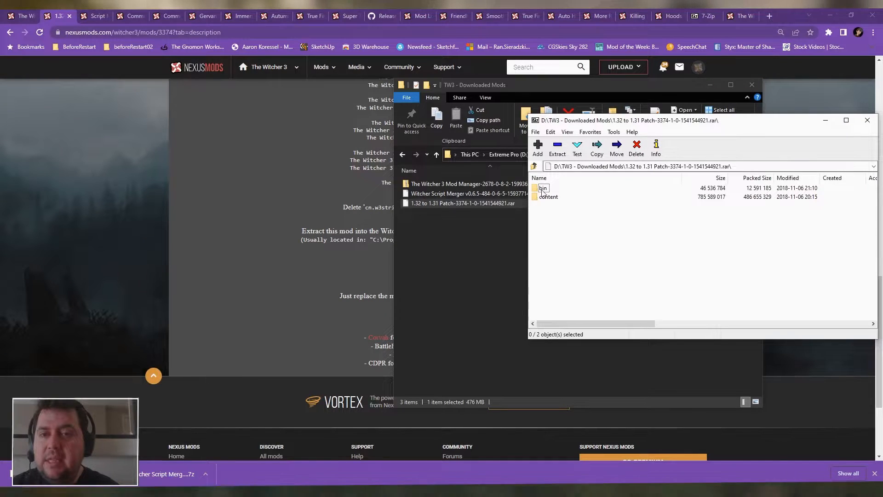
- Open a second File Explorer window beside the downloads folder and browse it to D:\SteamLibrary\steamapps\common\The Witcher 3
left_click(512, 99)
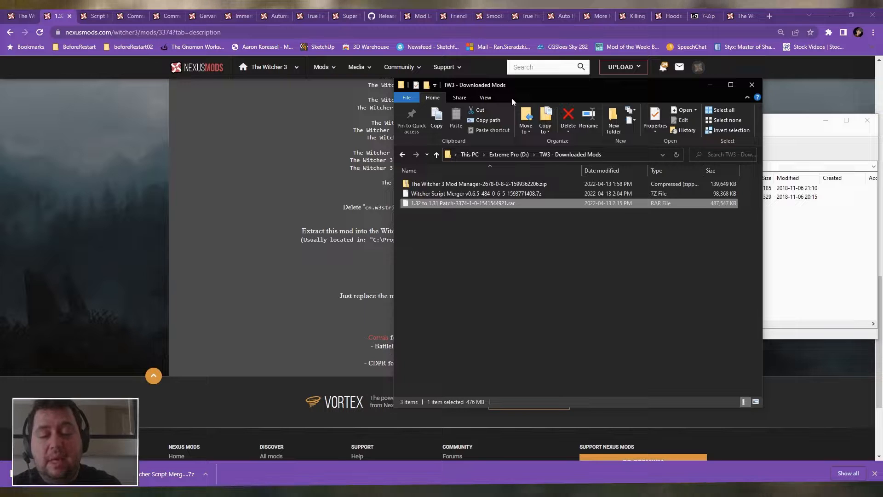
key("super+e")
left_click_drag(512, 102, 212, 95)
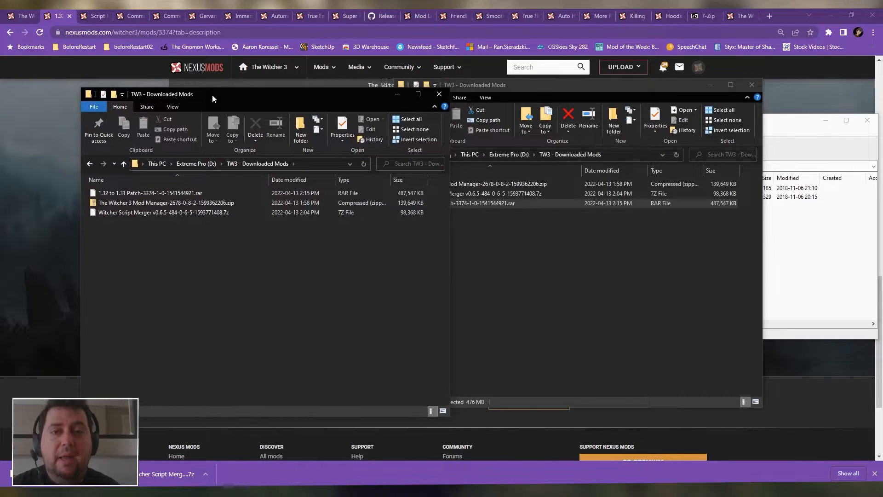
left_click(203, 167)
double_click(134, 264)
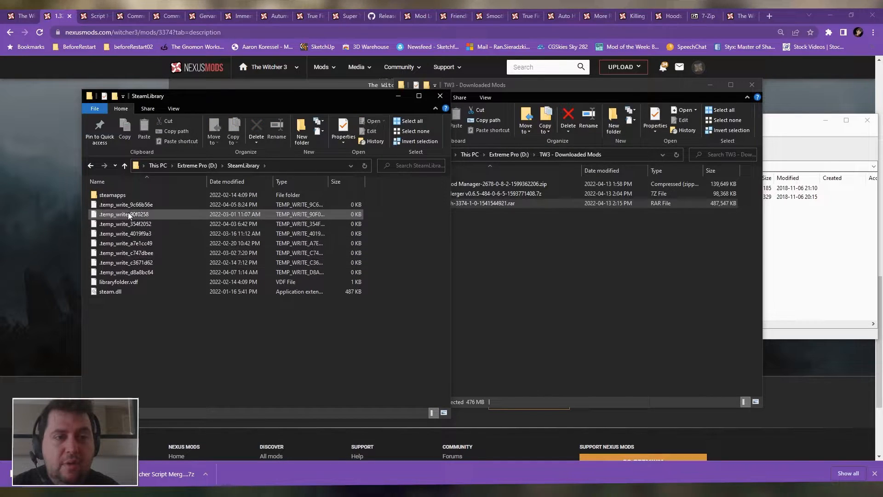
left_click(130, 198)
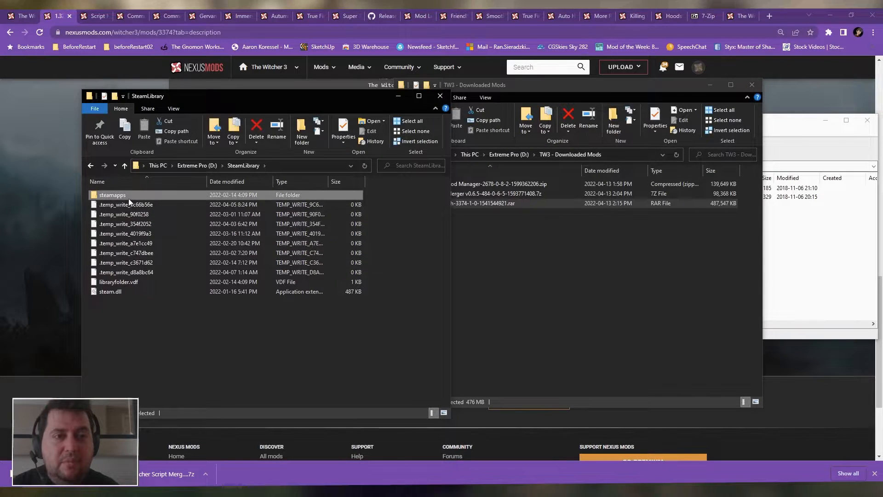
double_click(124, 196)
double_click(116, 196)
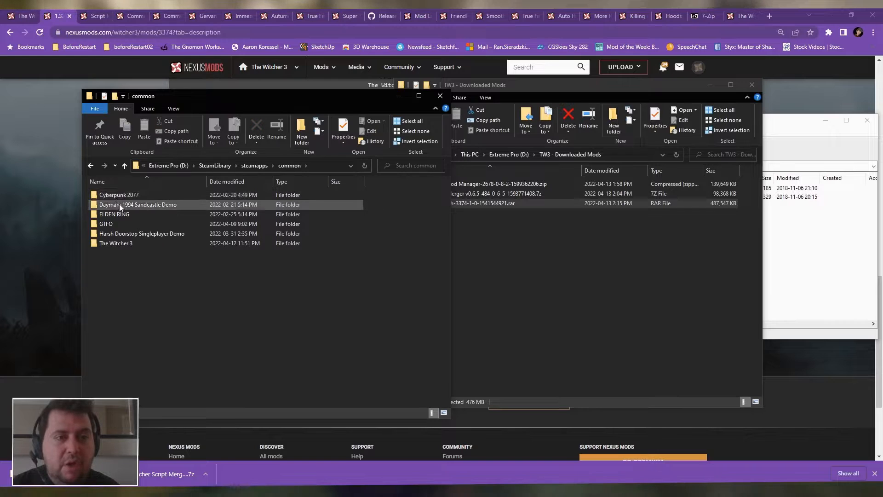
double_click(125, 240)
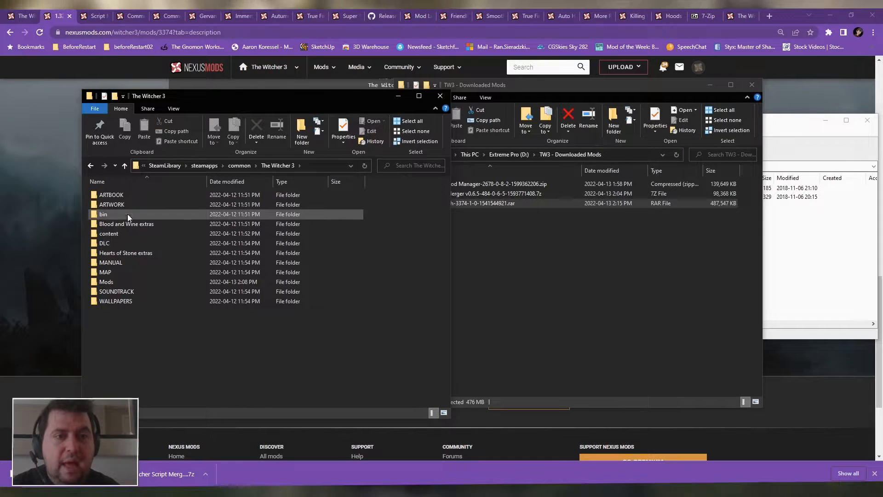
- Copy the patch archive's bin and content folders into The Witcher 3 folder, replacing the existing files, and close the archive
left_click(777, 129)
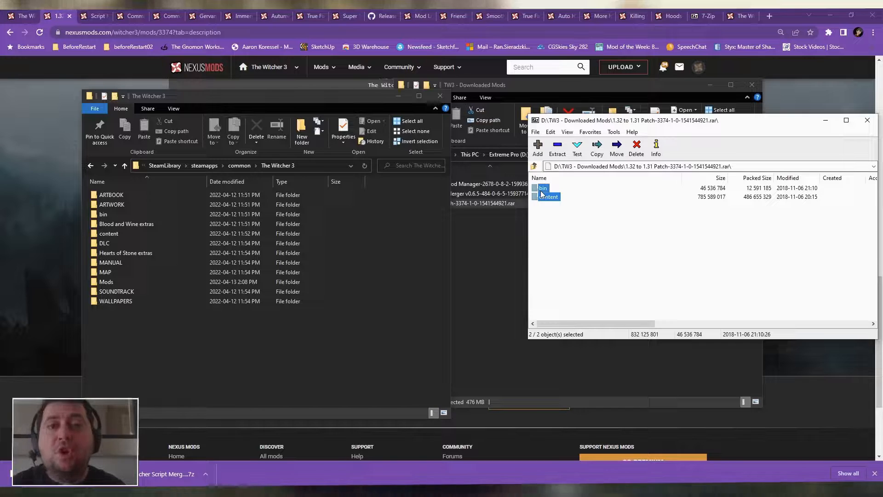
left_click_drag(593, 123, 523, 130)
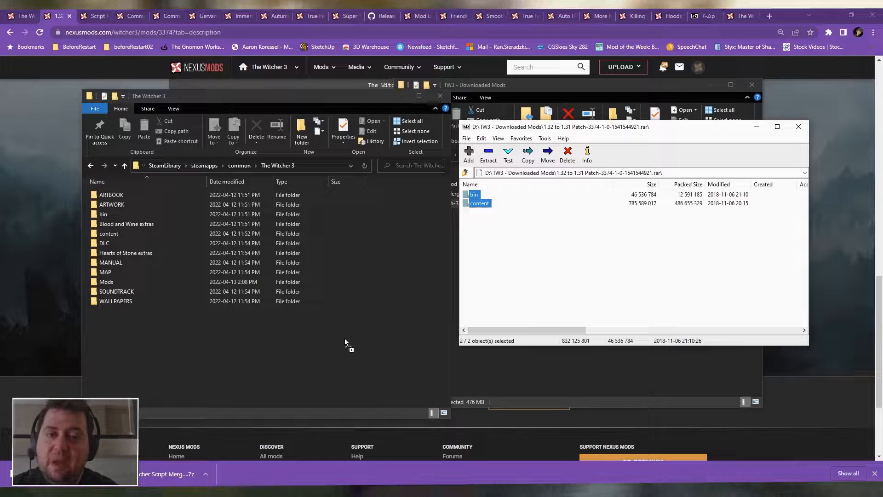
left_click_drag(344, 339, 345, 339)
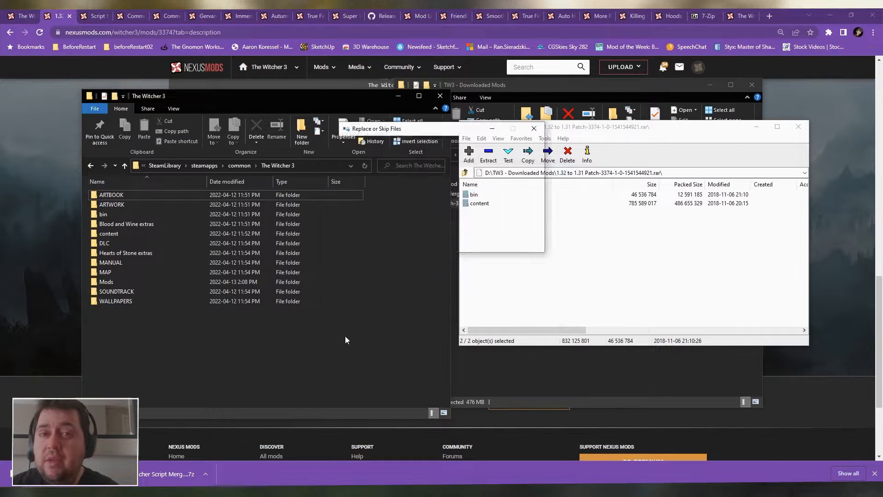
left_click(414, 175)
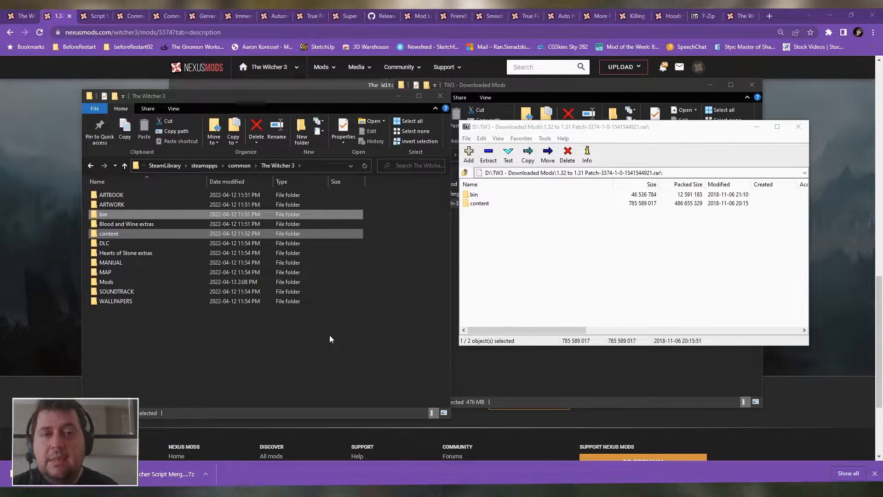
left_click(329, 339)
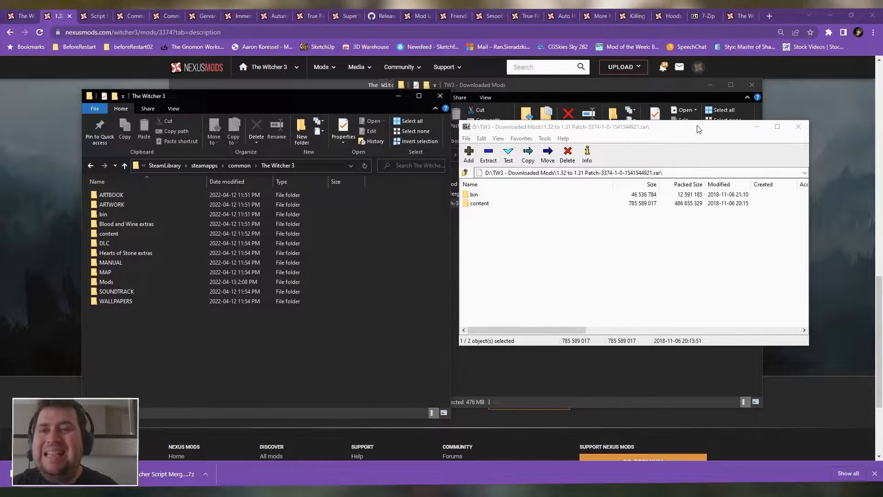
left_click(798, 128)
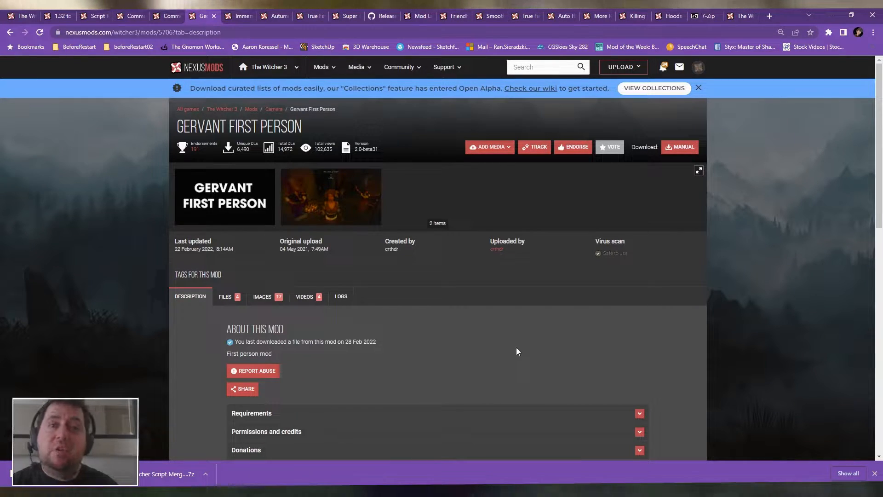
- Read the installation instructions, including the manual installation spoiler, in the Gervant First Person mod's description
scroll(492, 345, "down", 3)
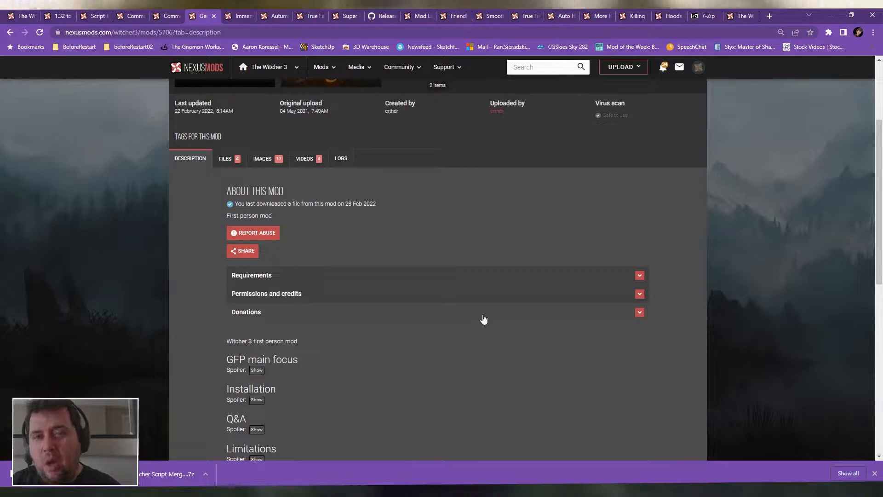
scroll(476, 306, "down", 2)
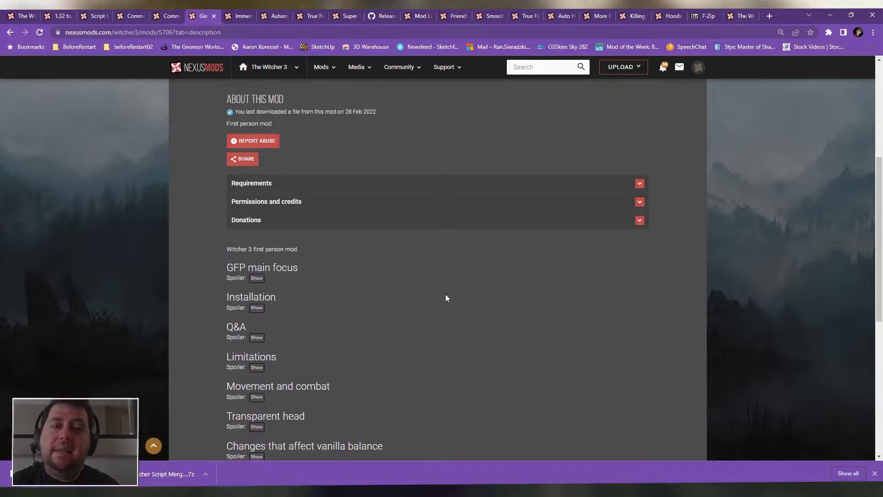
scroll(349, 304, "down", 1)
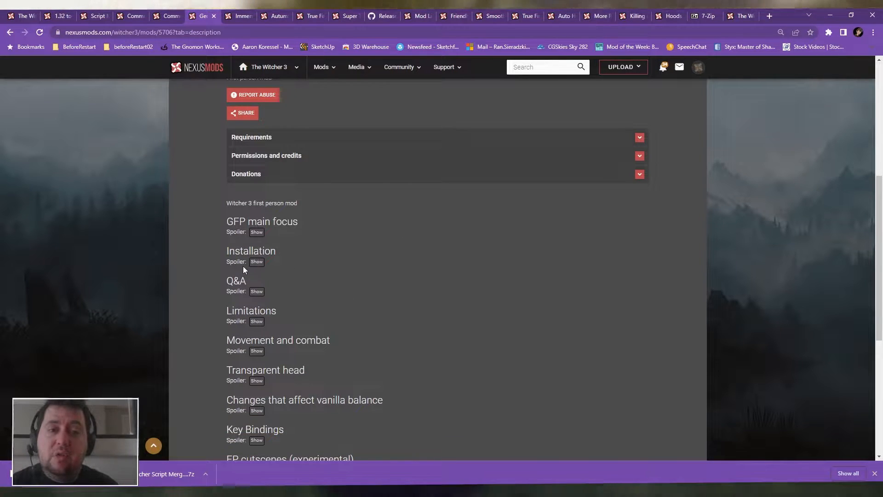
left_click(257, 262)
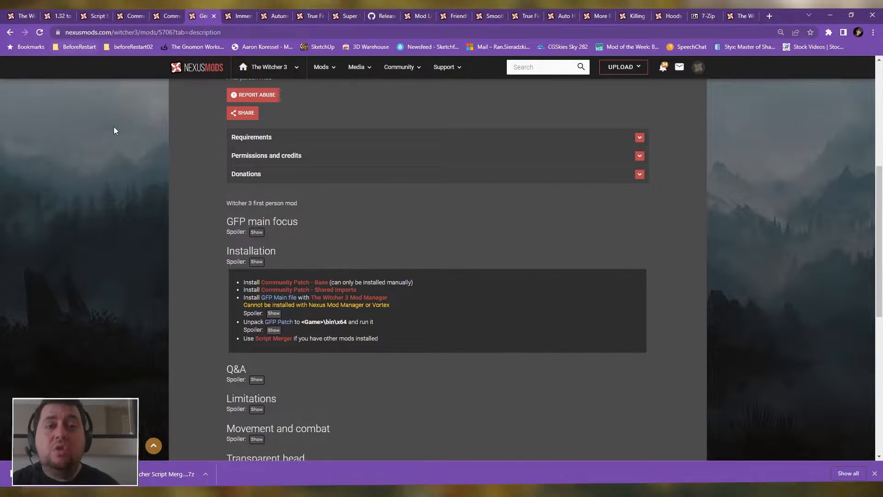
left_click(274, 313)
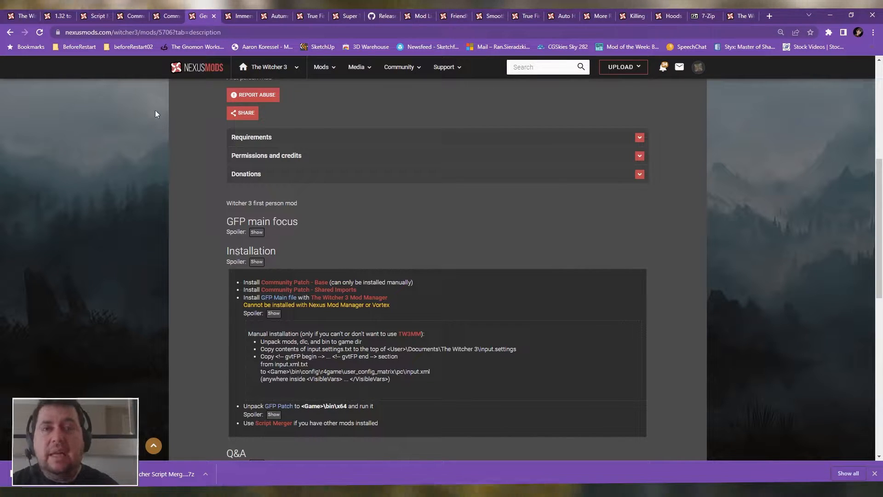
scroll(153, 125, "down", 1)
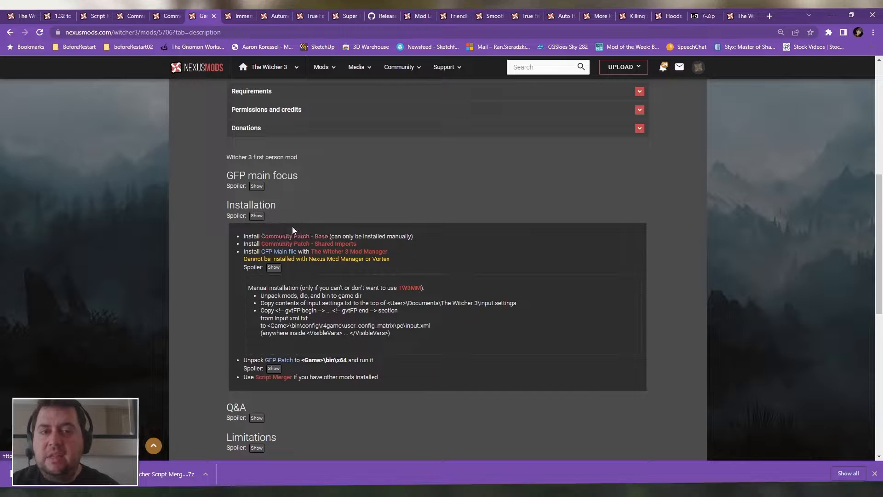
- Download the CommunityPatch-Base main file manually from its Nexus Mods page using the slow download
left_click(125, 14)
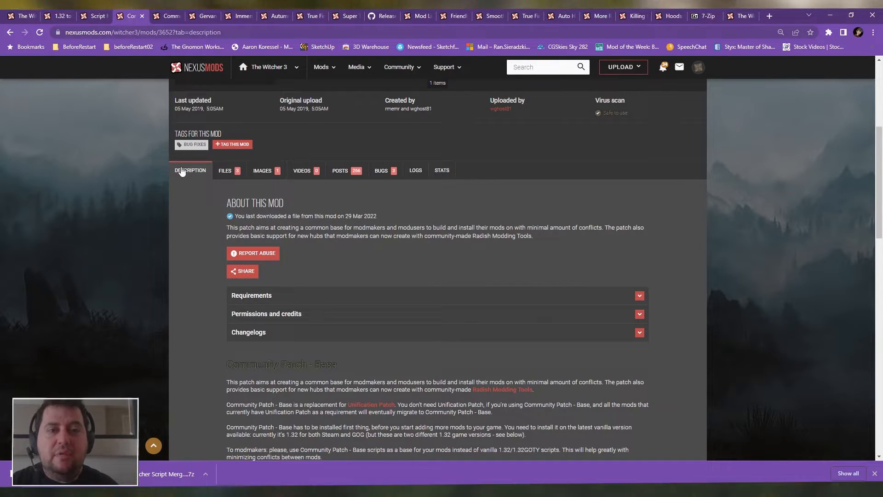
left_click(226, 171)
scroll(190, 197, "down", 2)
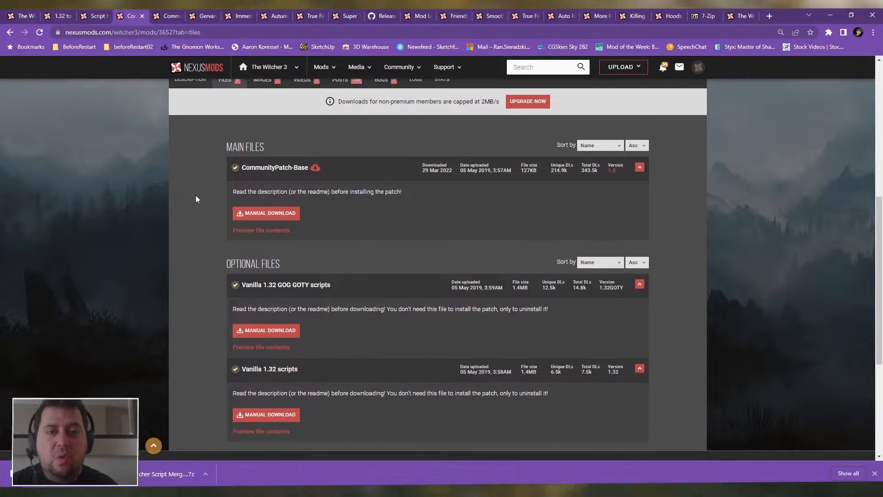
left_click(263, 215)
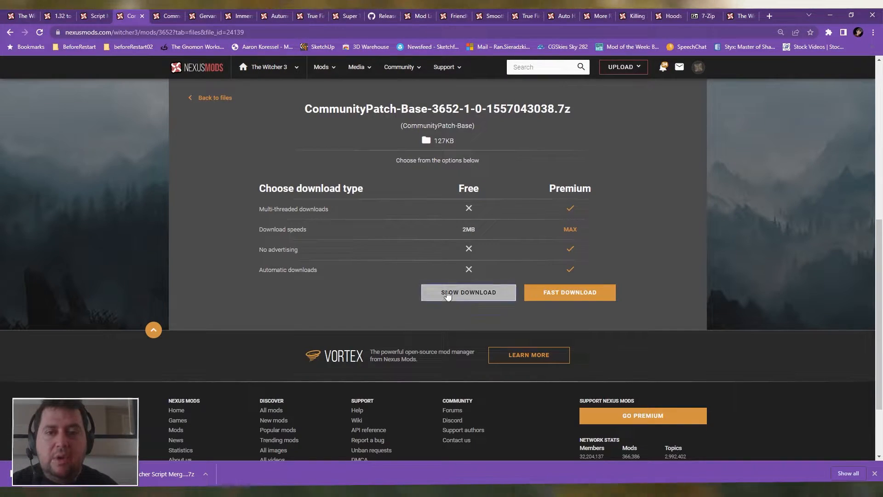
left_click(448, 295)
- Download modSharedImports-v0.6 manually from the Community Patch - Shared Imports page using the slow download
left_click(160, 16)
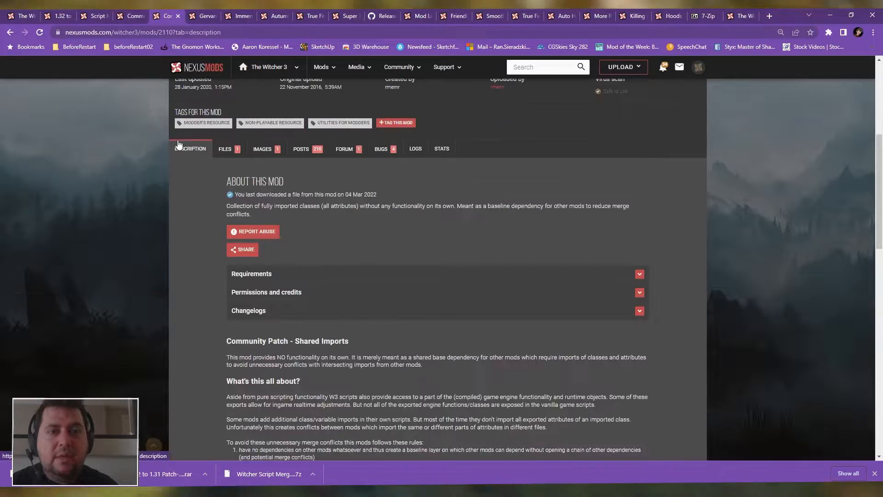
left_click(225, 148)
left_click(267, 276)
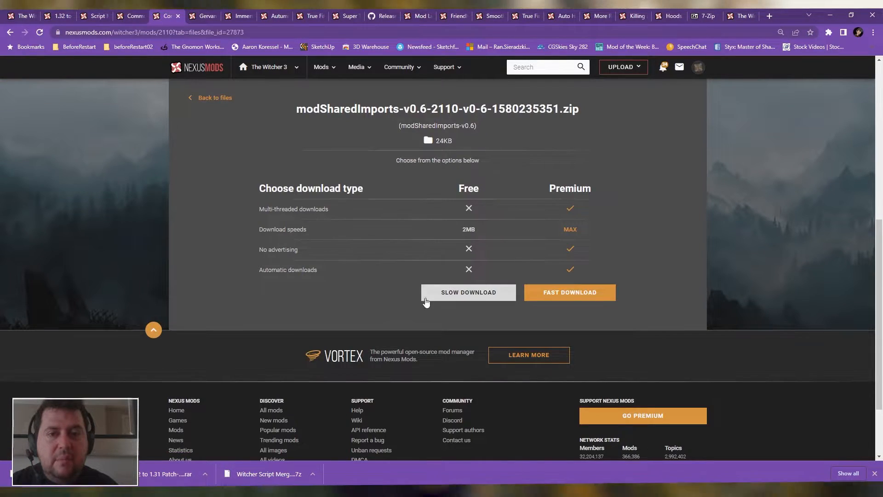
left_click(426, 295)
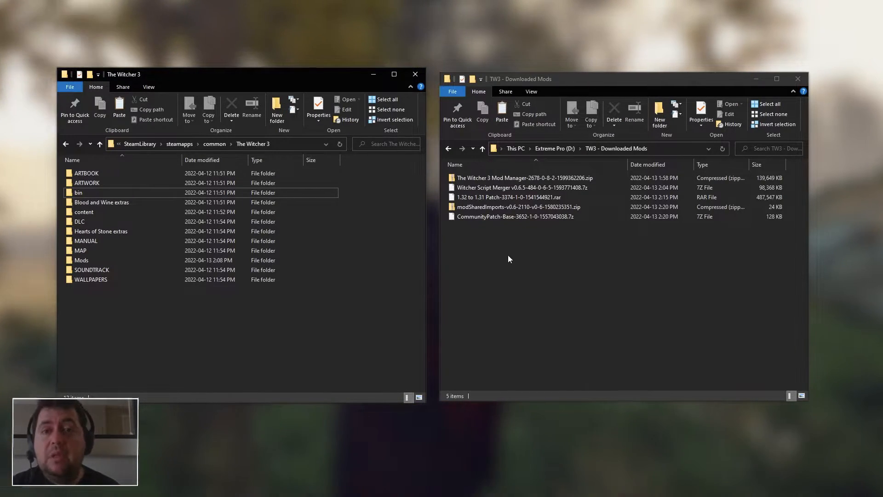
- Open CommunityPatch-Base-3652-1-0-1557043038.7z from the TW3 - Downloaded Mods folder as a 7-Zip archive
left_click(490, 220)
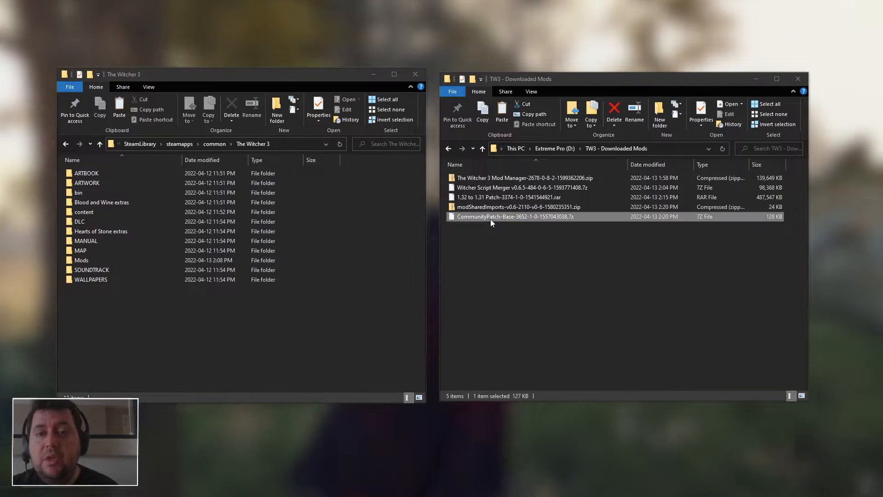
left_click(490, 207)
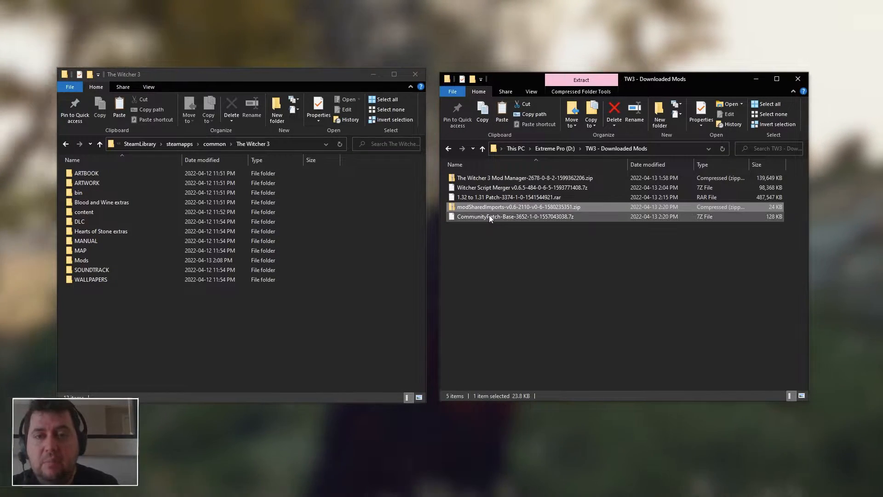
left_click(489, 214)
right_click(490, 220)
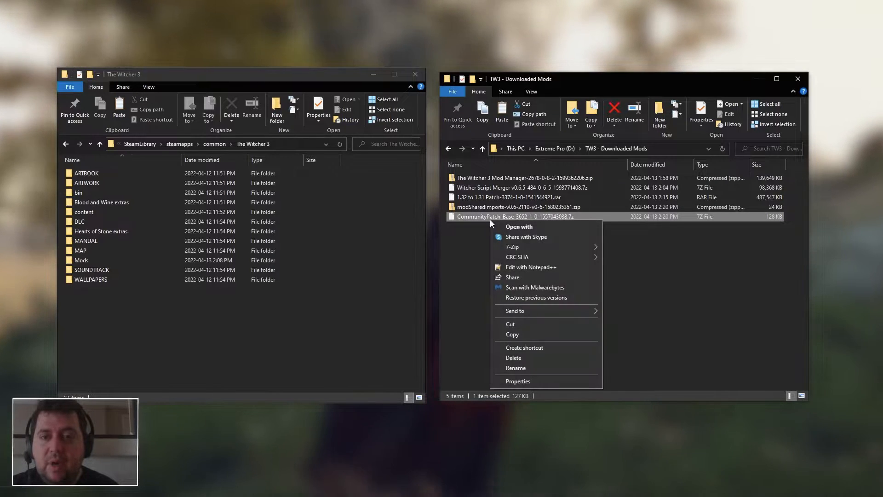
mouse_move(528, 248)
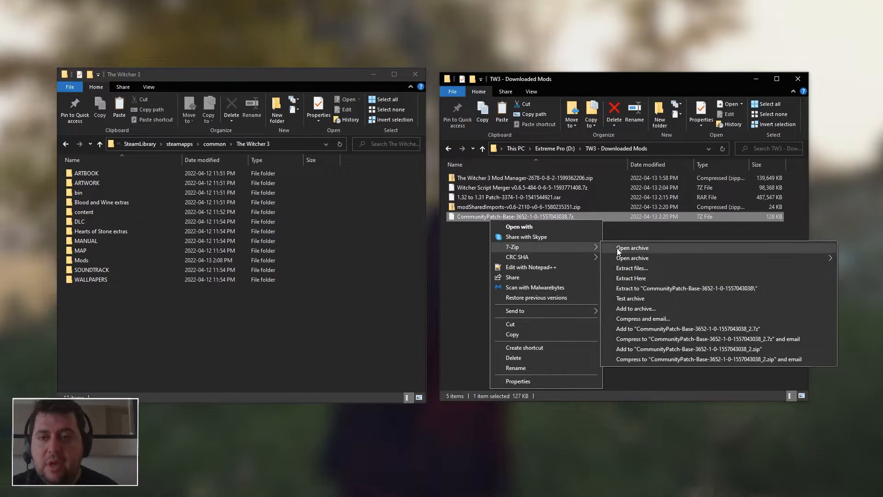
left_click(631, 248)
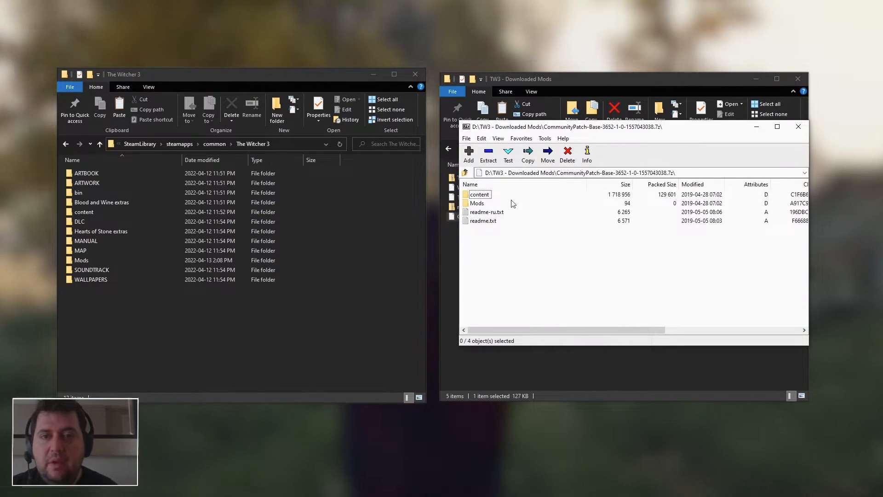
- Copy the content and Mods folders from the Community Patch archive into The Witcher 3 folder, replacing the existing files
left_click(477, 203)
left_click(480, 195, "ctrl")
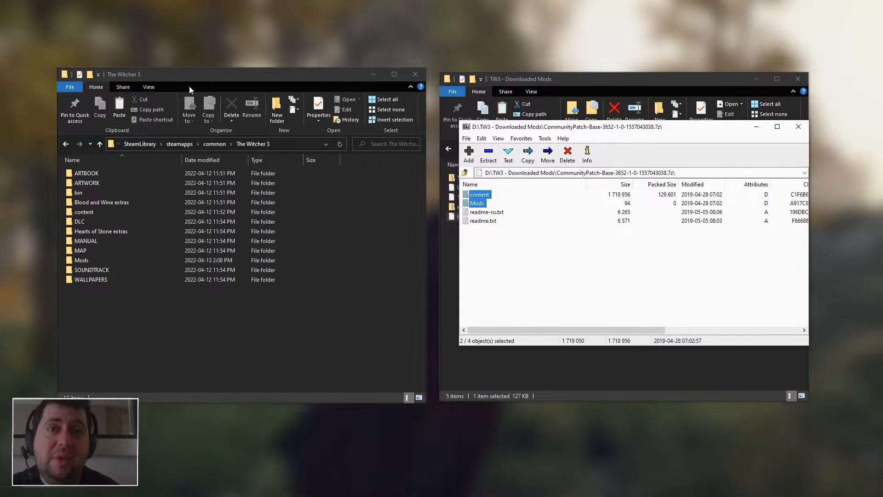
left_click_drag(472, 203, 337, 312)
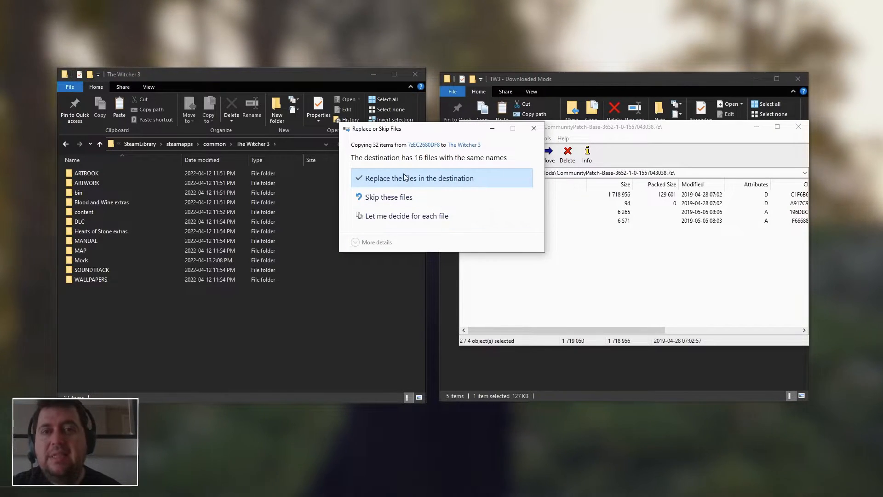
left_click(405, 177)
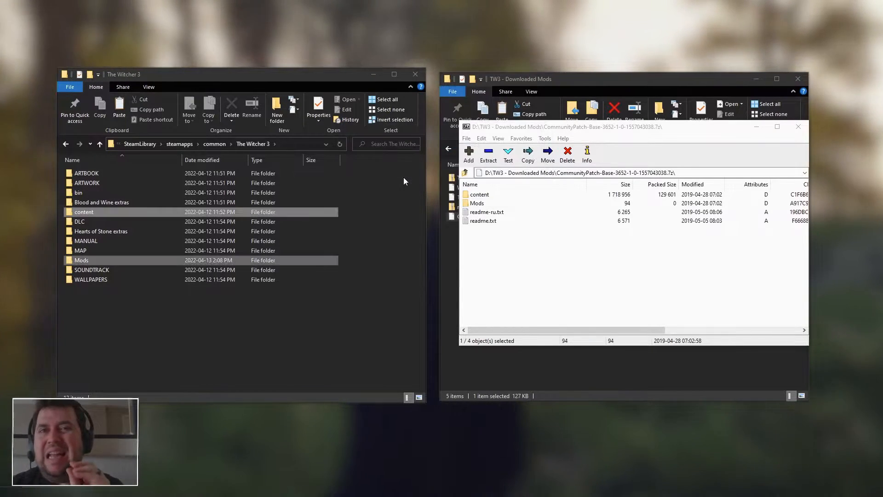
- Check the contents of the game's Mods folder and return to The Witcher 3 folder
left_click(83, 261)
double_click(83, 262)
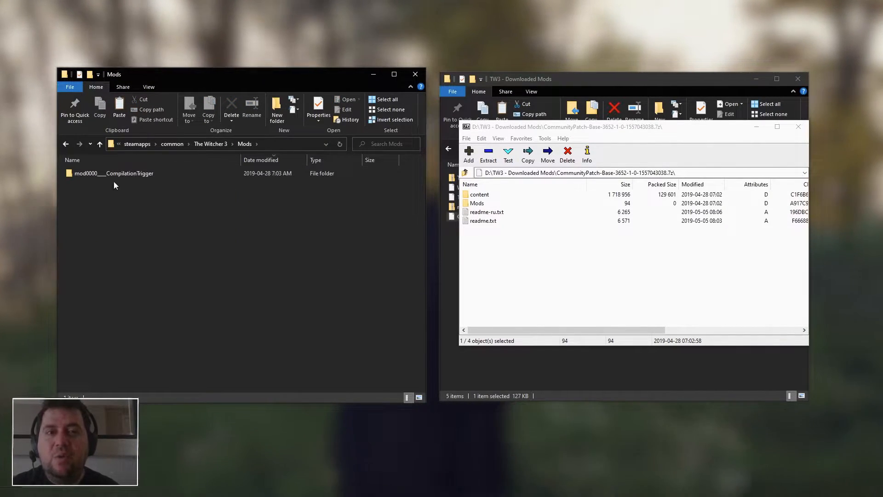
left_click(100, 144)
left_click(116, 324)
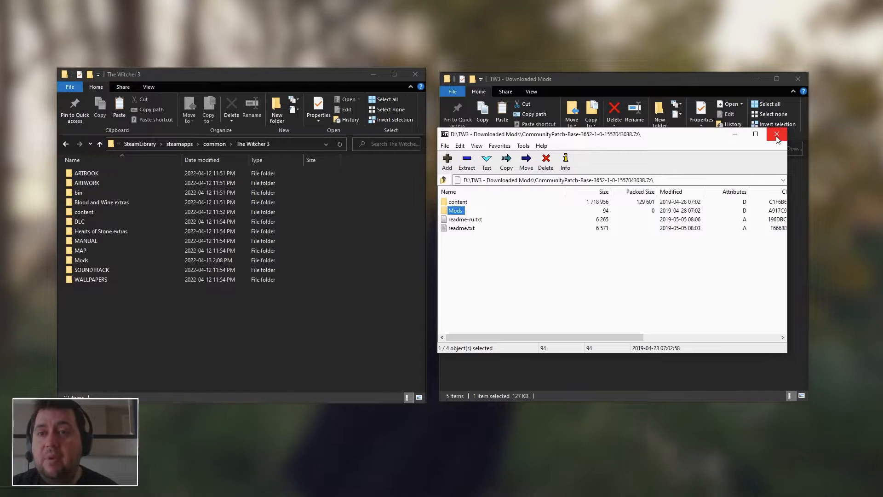
- Open the modSharedImports-v0.6 zip as a 7-Zip archive and copy its mods folder into The Witcher 3 folder
left_click(798, 127)
left_click(569, 206)
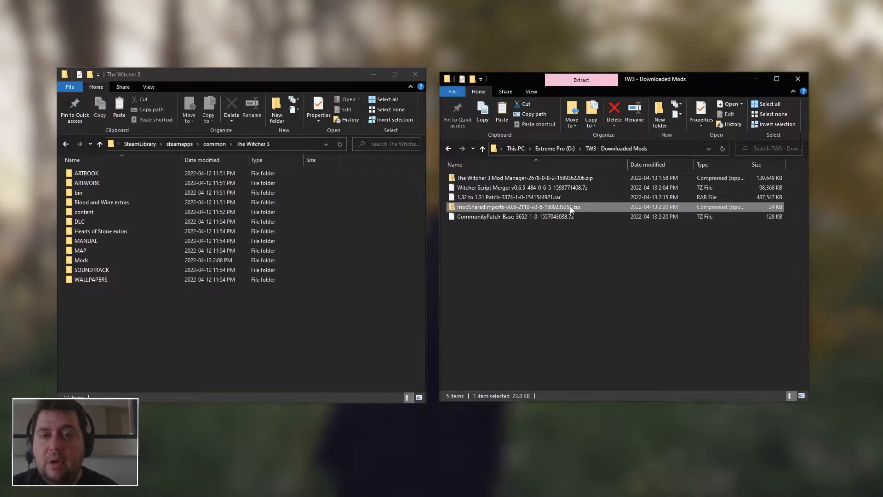
right_click(500, 207)
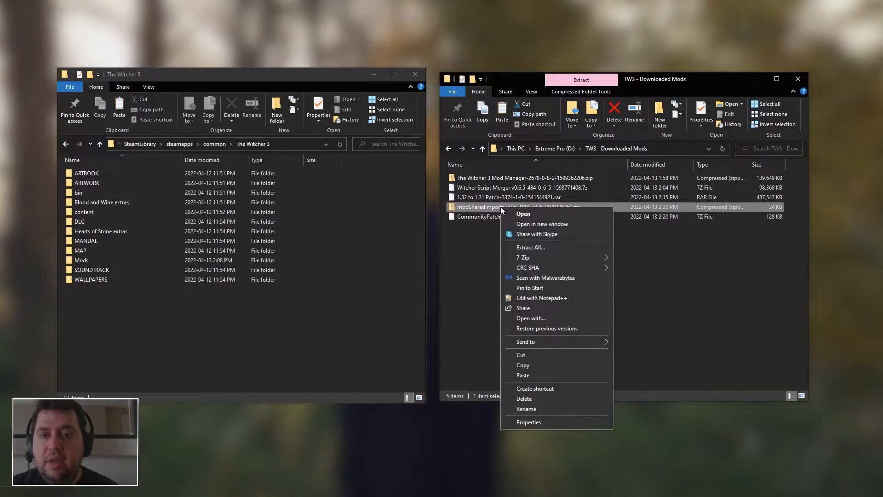
mouse_move(538, 255)
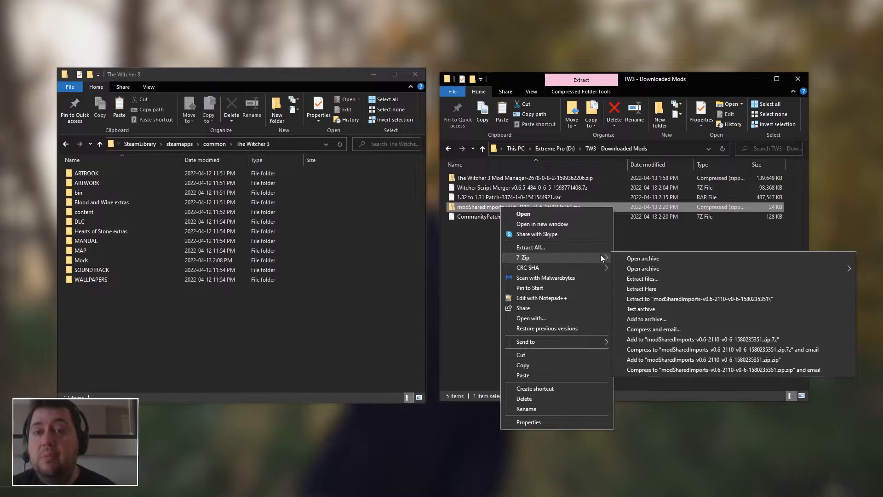
left_click(637, 260)
left_click(459, 204)
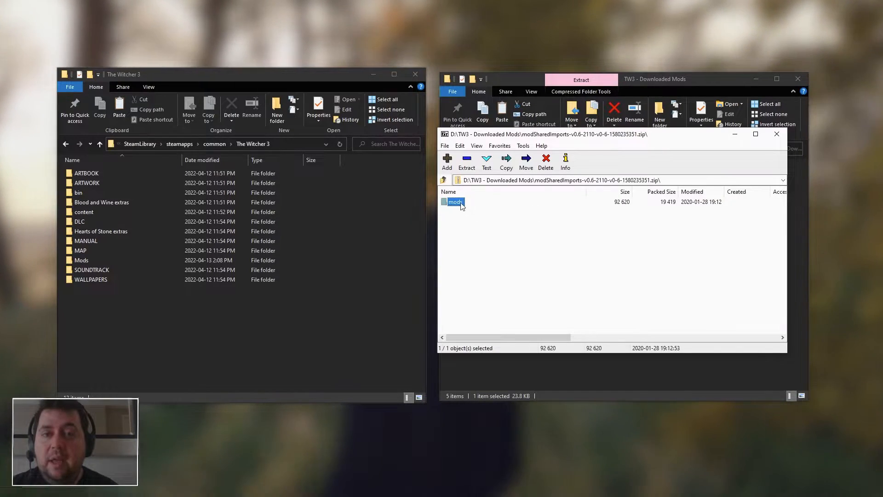
left_click_drag(458, 207, 308, 335)
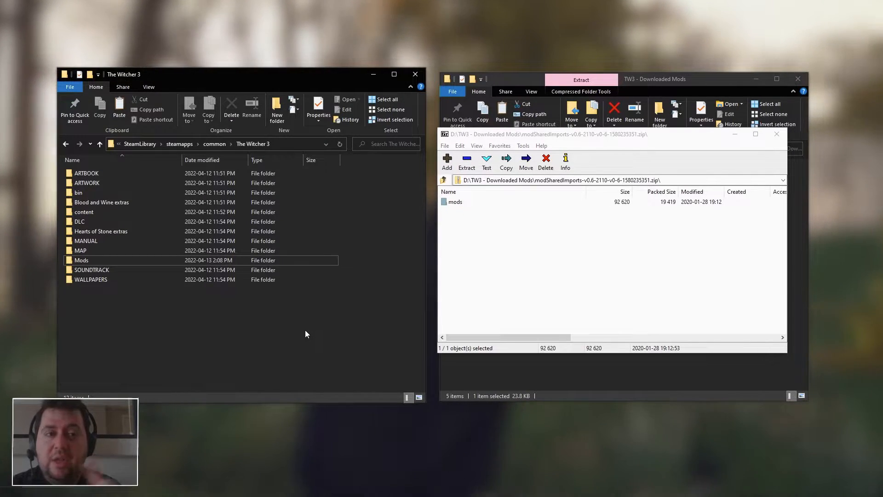
- Check the contents of the game's Mods folder and close the modSharedImports archive
left_click(106, 261)
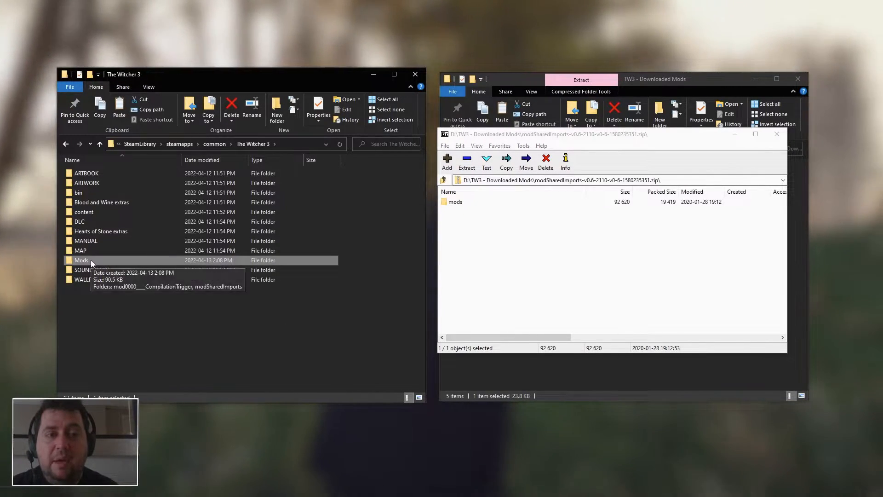
double_click(91, 260)
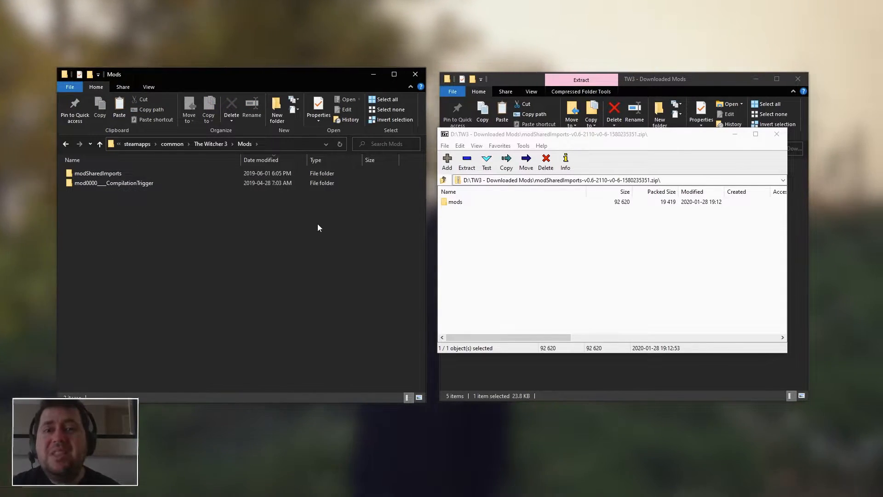
left_click(777, 133)
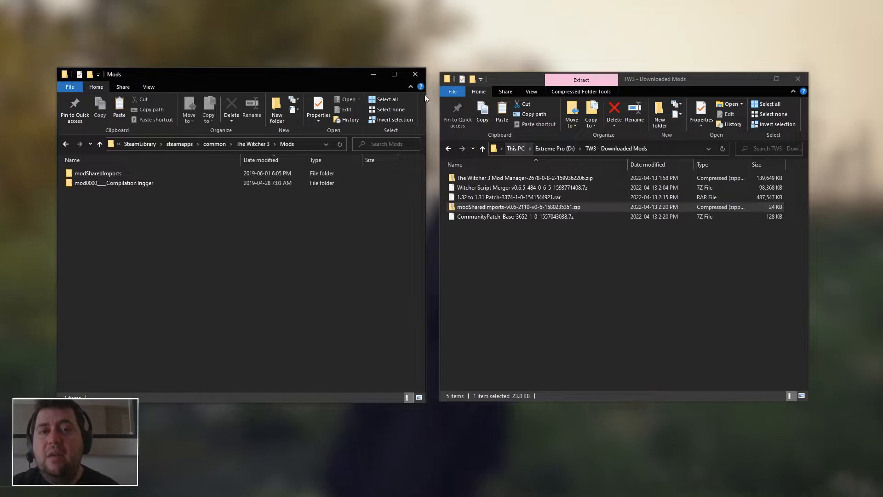
- Launch The Witcher 3 Mod Manager from the TW3 - Mod Manager folder, check its load order and minimize it
left_click(566, 148)
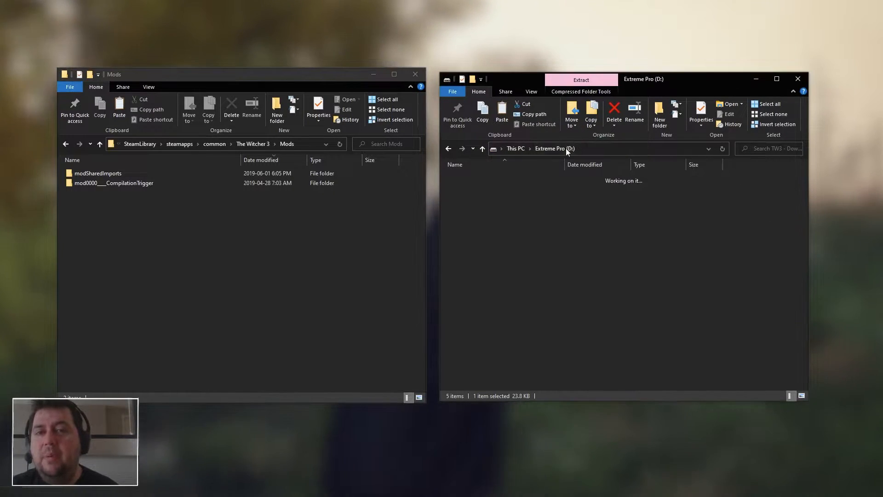
double_click(476, 283)
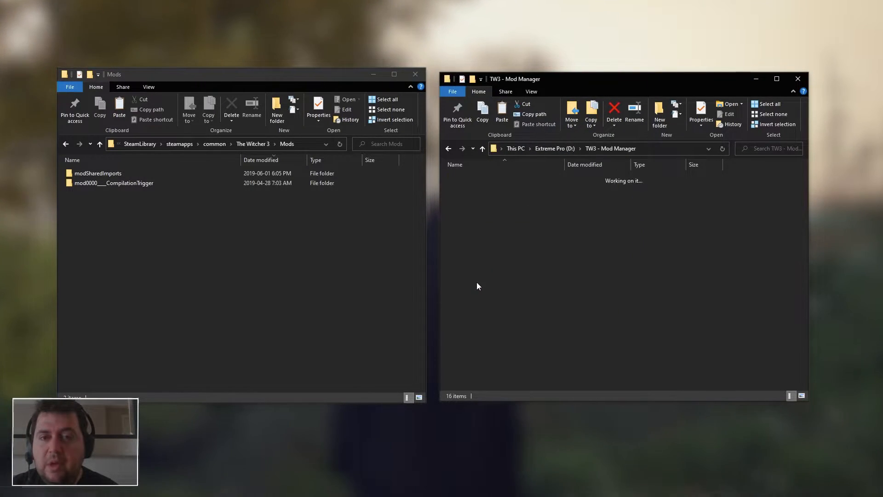
double_click(476, 313)
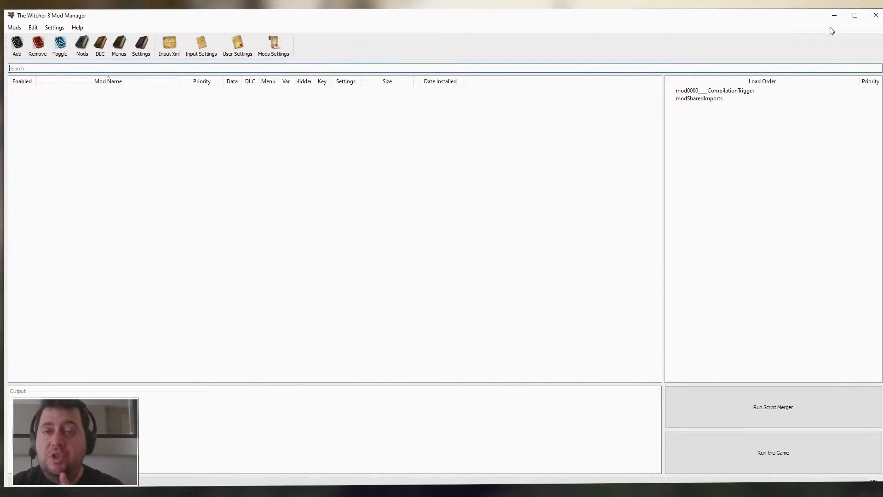
left_click(834, 15)
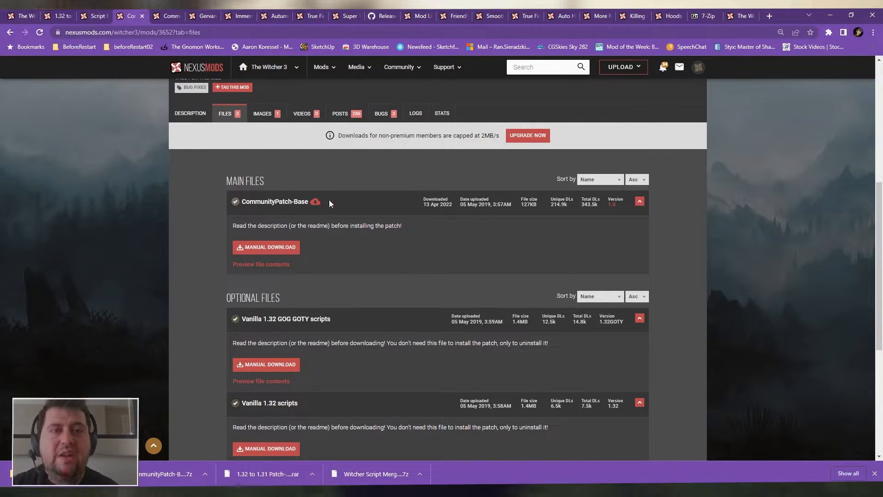
- Download GFP Main file manually from the Gervant First Person page on Nexus Mods using the slow download
left_click(167, 16)
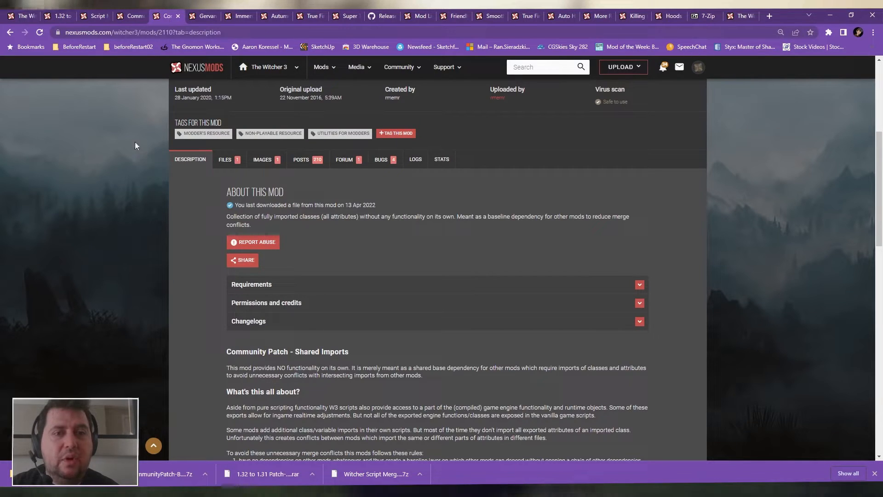
scroll(126, 163, "up", 4)
key("ctrl+Tab")
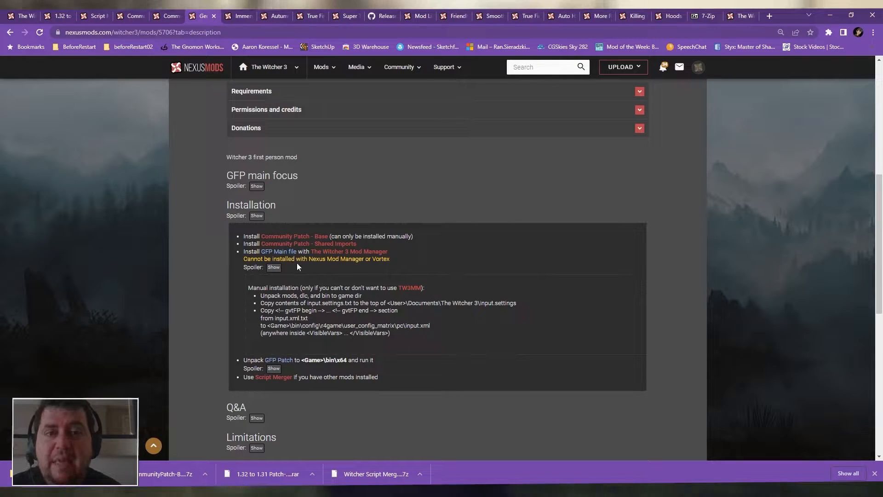
scroll(252, 181, "up", 7)
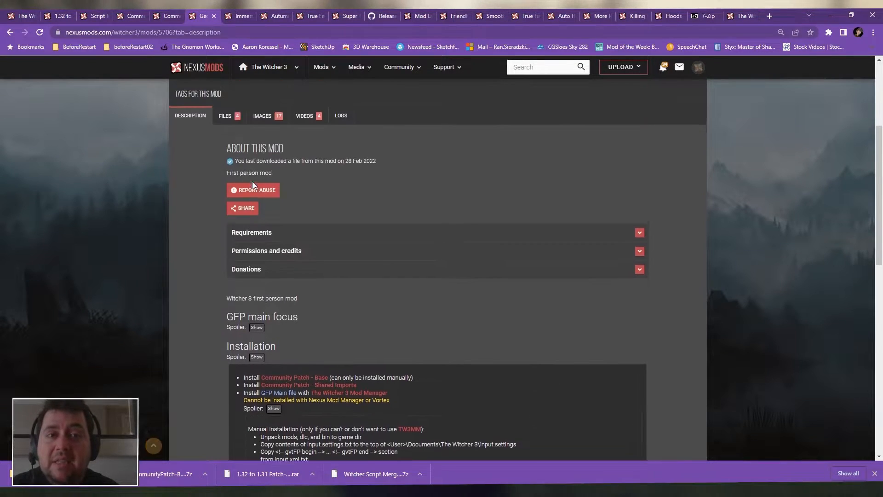
left_click(225, 294)
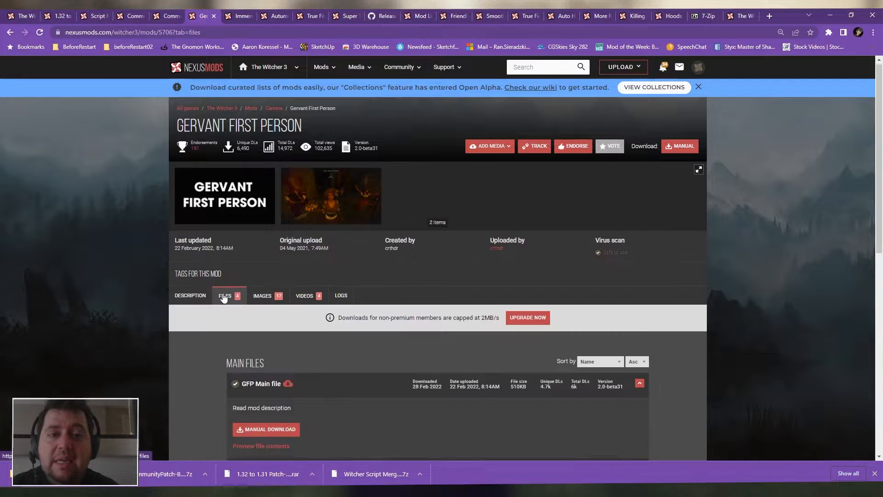
scroll(227, 230, "down", 4)
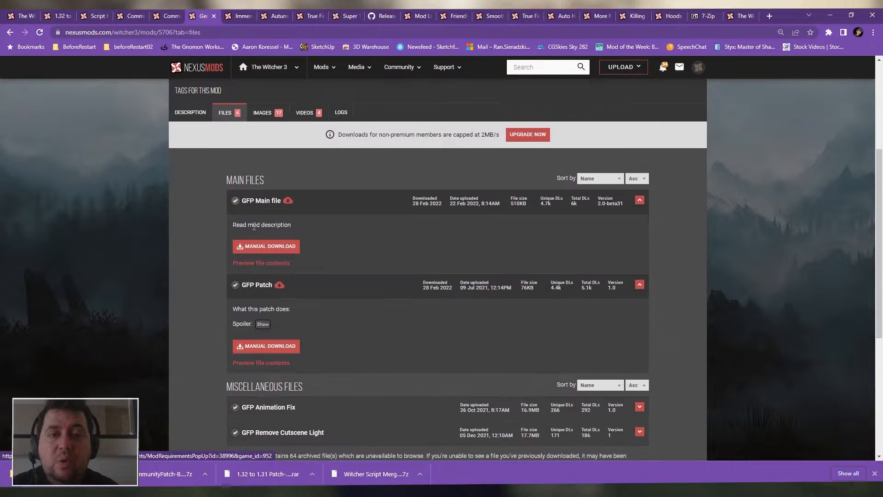
left_click(264, 248)
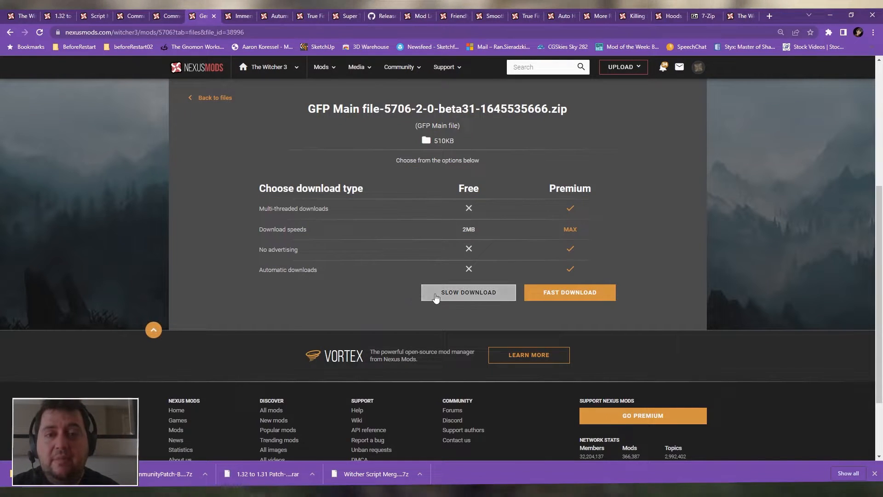
left_click(434, 295)
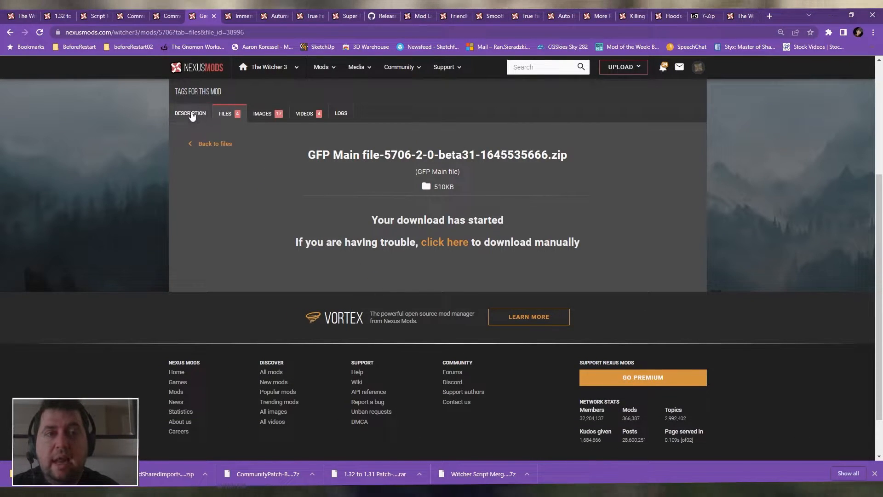
- Return to the Gervant First Person files and download GFP Patch manually
left_click(192, 115)
left_click(227, 113)
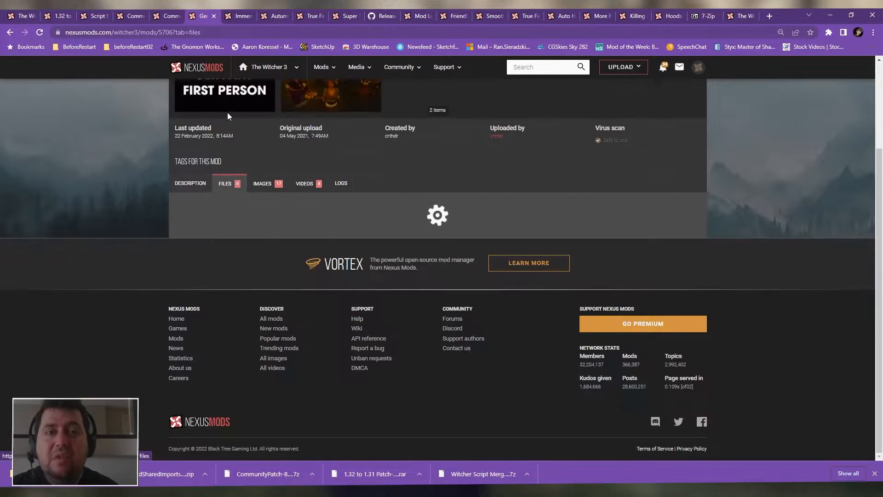
scroll(232, 179, "down", 2)
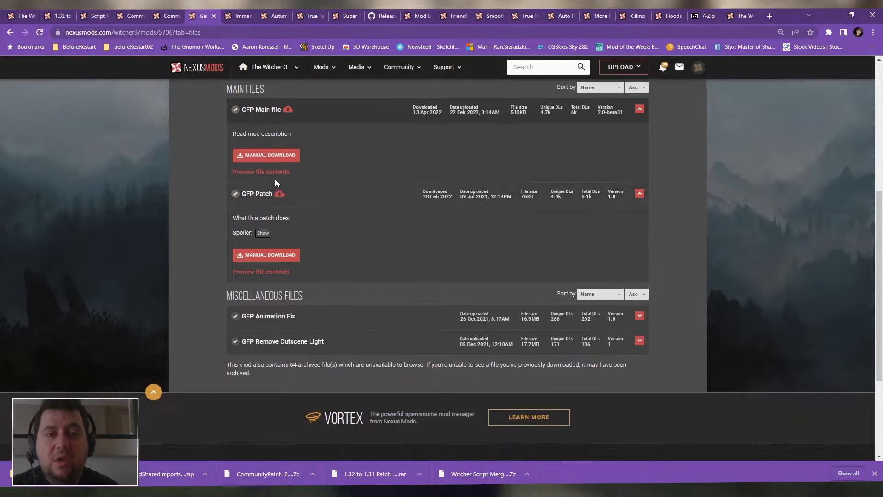
left_click(257, 255)
- Reopen the Gervant First Person description and expand the Installation instructions to review them
left_click(182, 113)
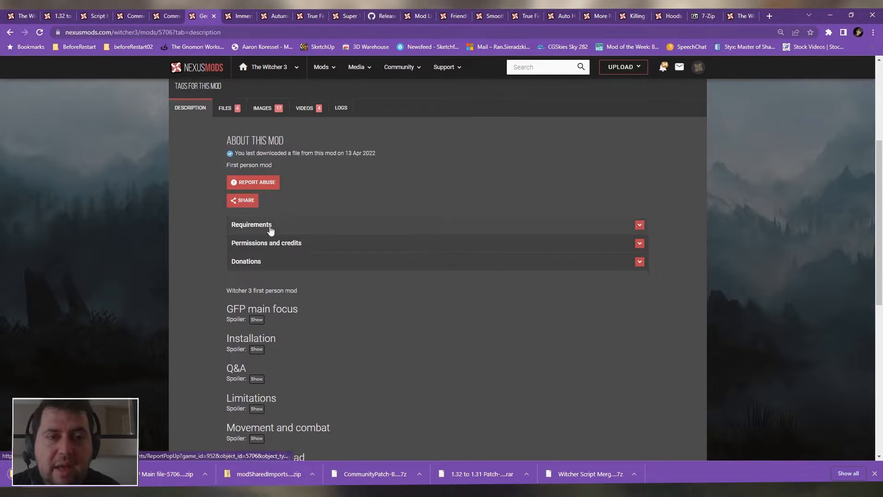
scroll(269, 210, "down", 3)
left_click(256, 216)
scroll(267, 197, "down", 2)
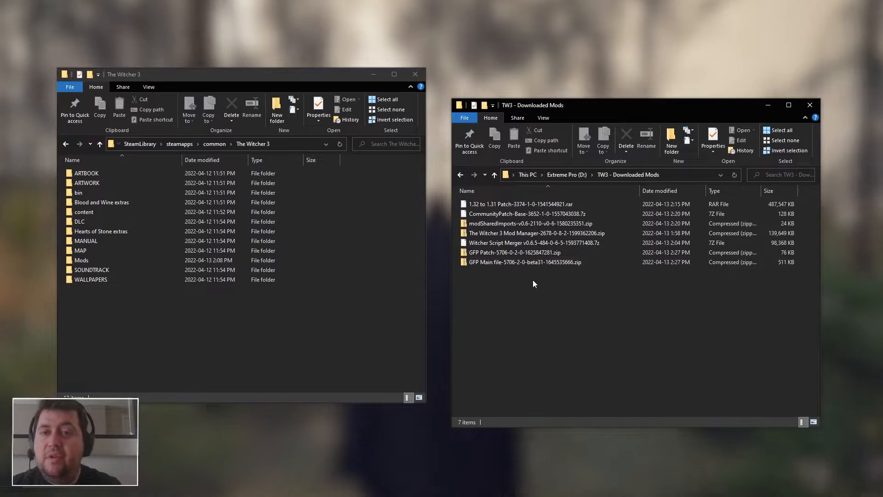
- Launch TheWitcher3ModManager.exe from the TW3 - Mod Manager folder on the D: drive
left_click(575, 176)
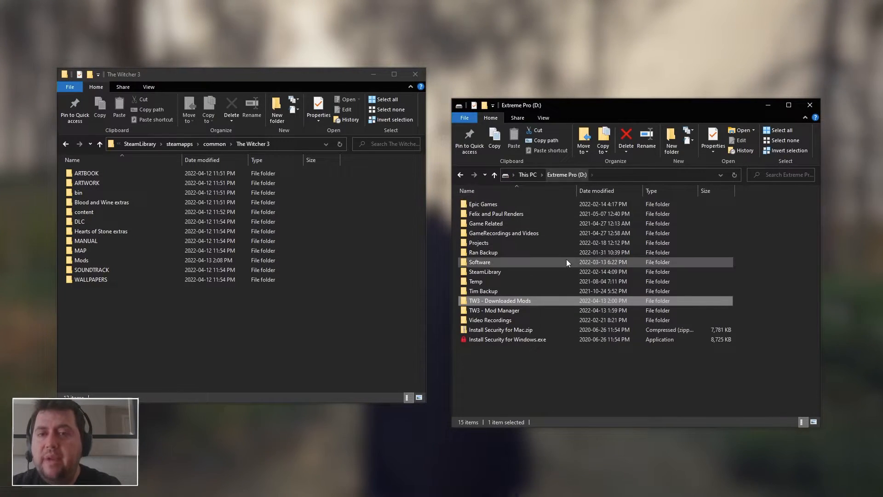
double_click(502, 310)
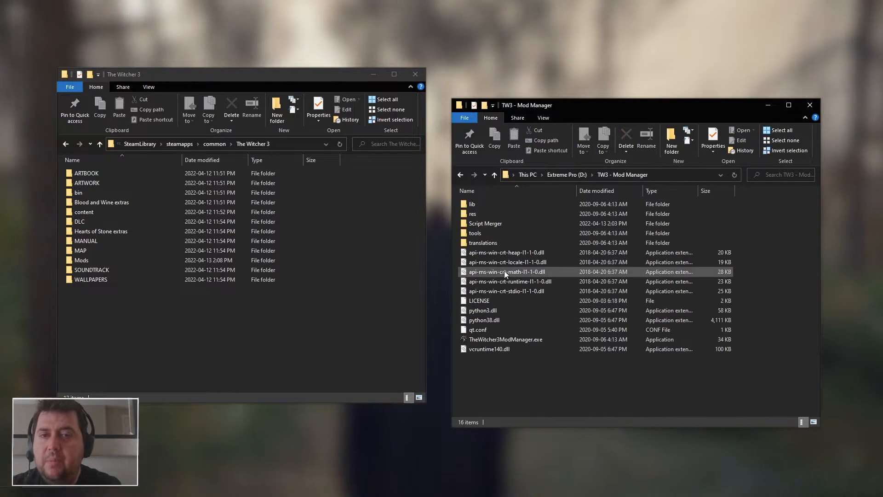
double_click(501, 337)
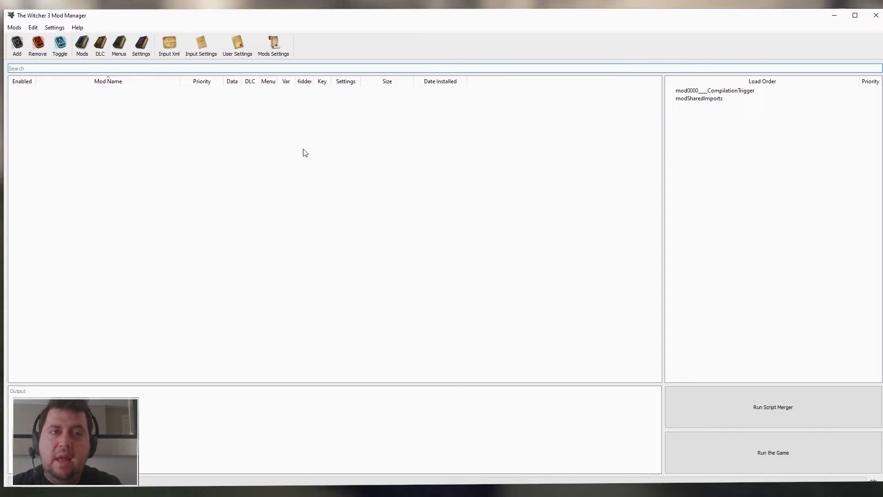
- Install GFP Main file-5706-2-0-beta31 from the TW3 - Downloaded Mods folder, keeping all current key bindings
left_click(17, 29)
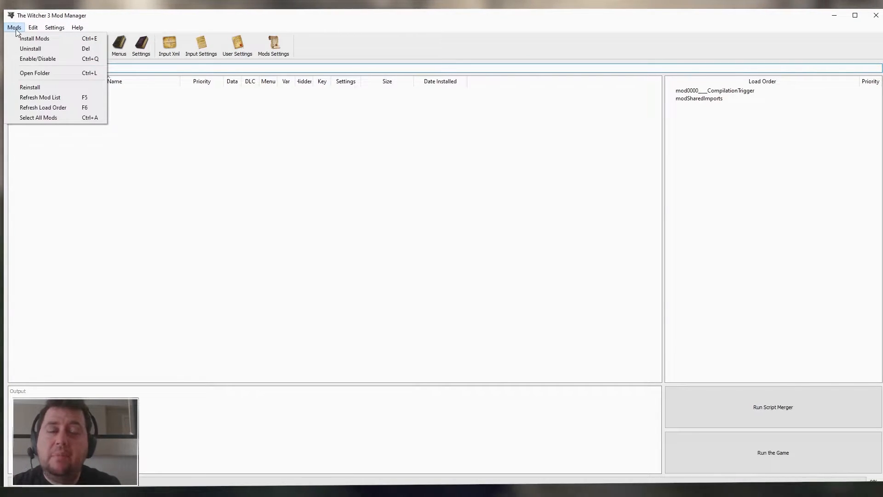
left_click(34, 39)
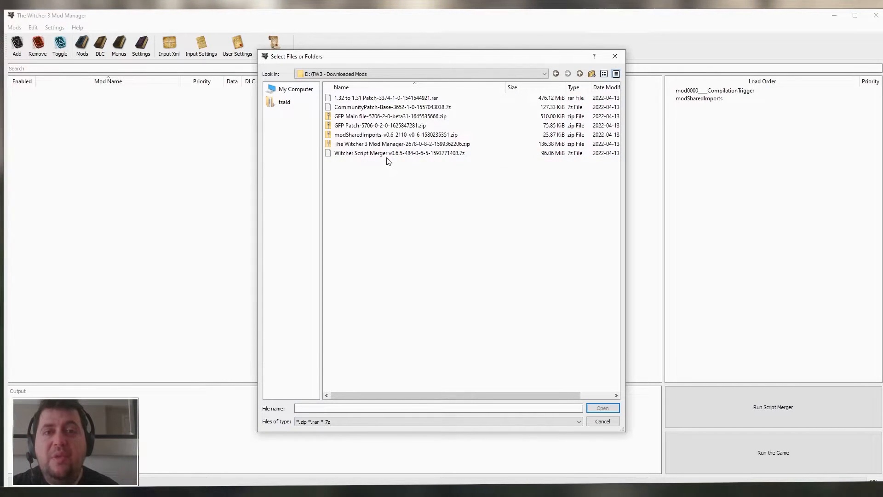
left_click(343, 116)
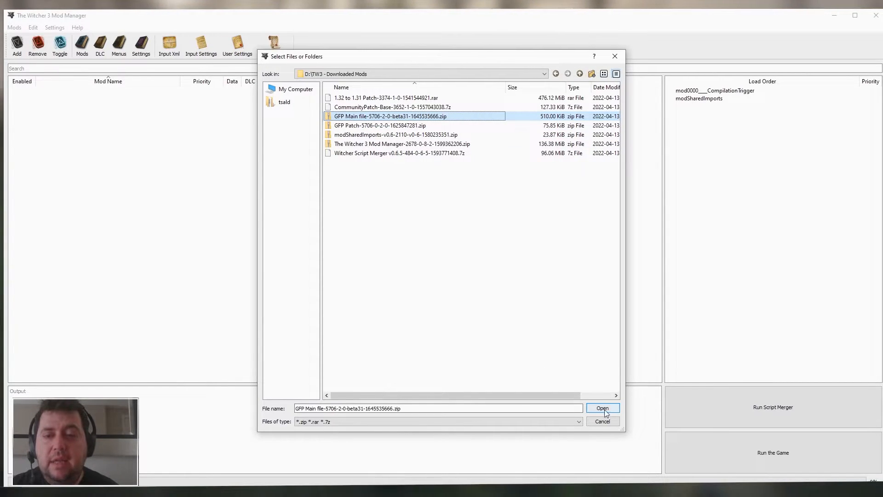
key("Return")
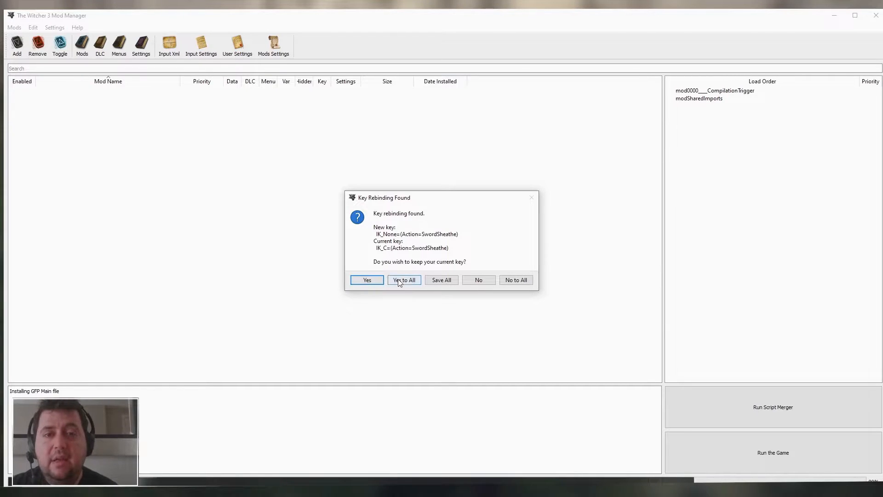
left_click(380, 280)
left_click(379, 280)
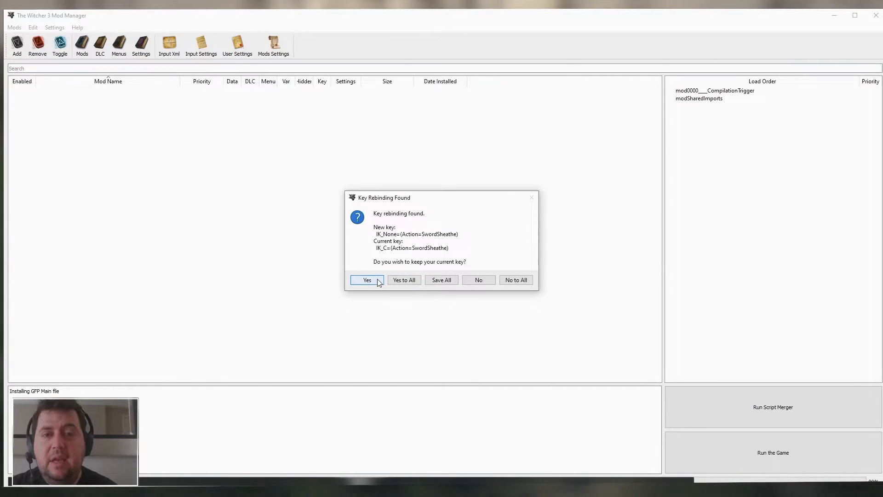
left_click(399, 280)
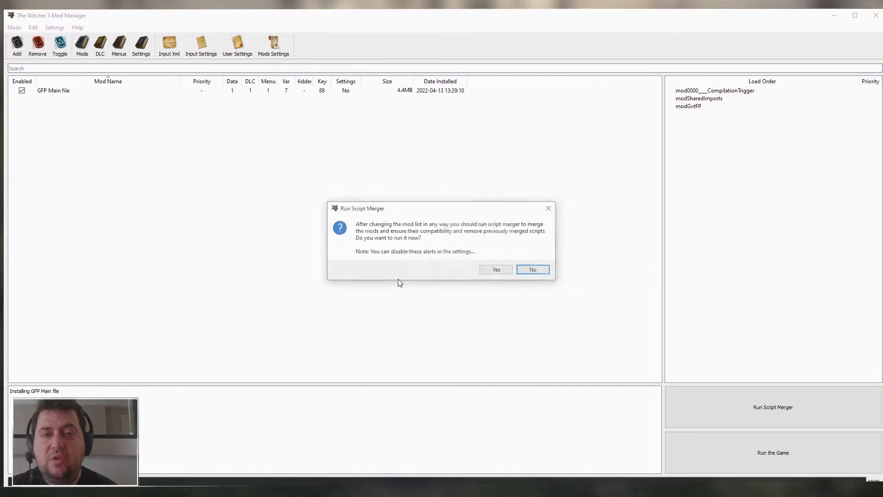
- Run Script Merger to check the installed mods for conflicts, and close it and the mod manager
left_click(496, 272)
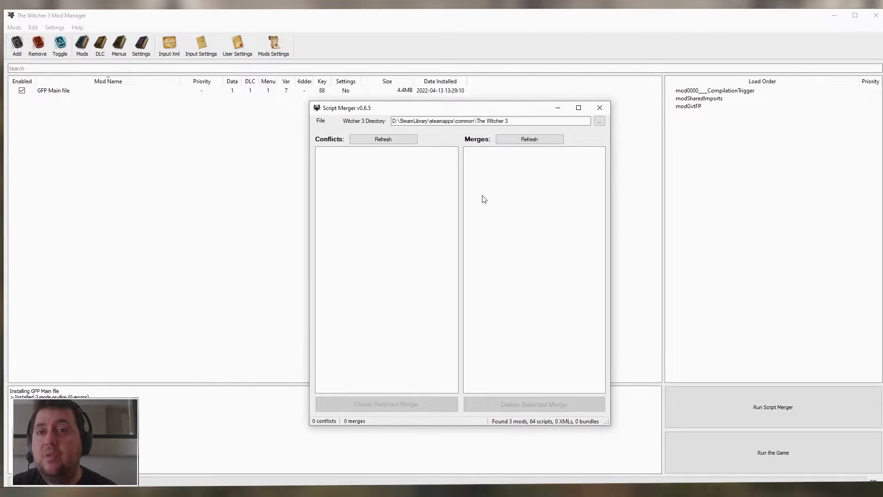
left_click(599, 107)
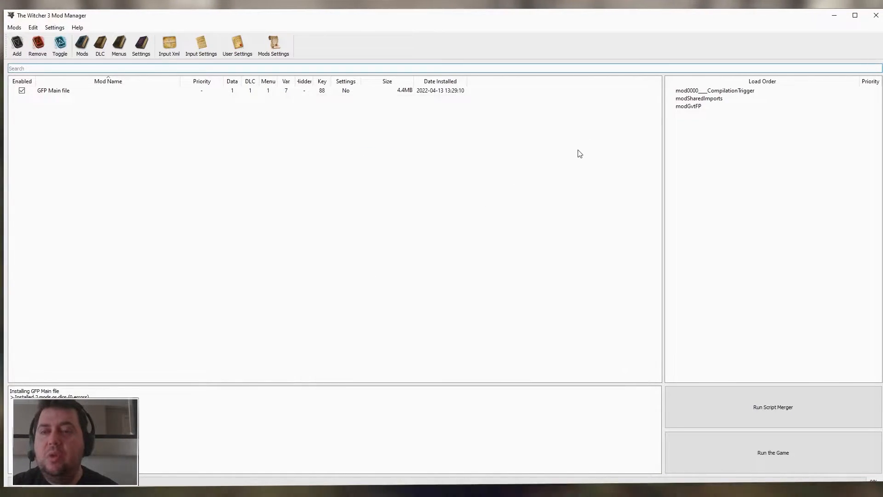
left_click(876, 21)
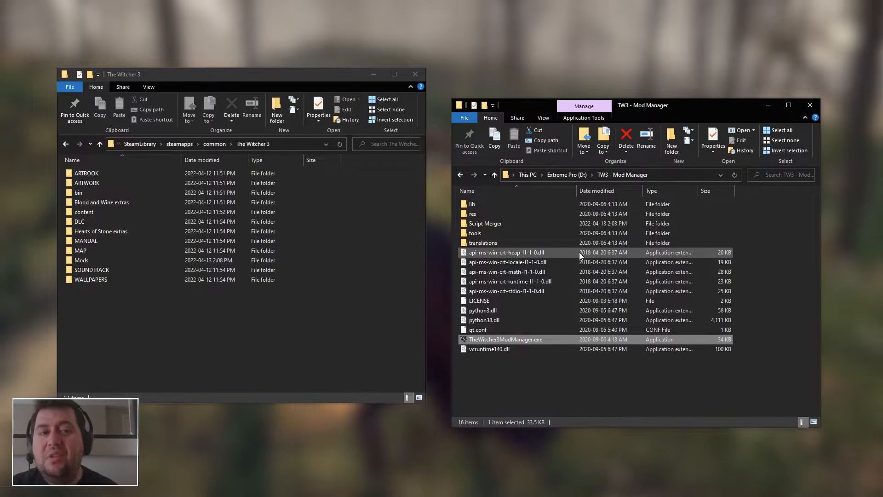
- Open the GFP Patch-5706-0-2-0 archive from the TW3 - Downloaded Mods folder on the D: drive with 7-Zip
left_click(572, 175)
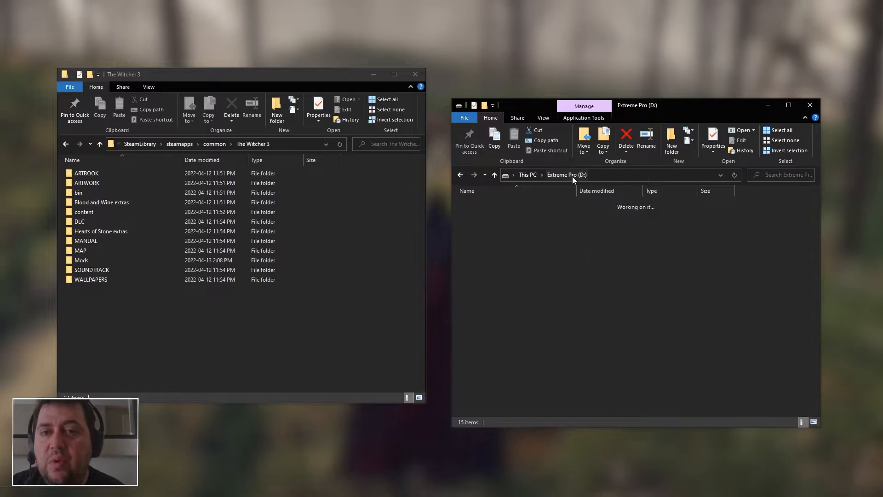
double_click(523, 301)
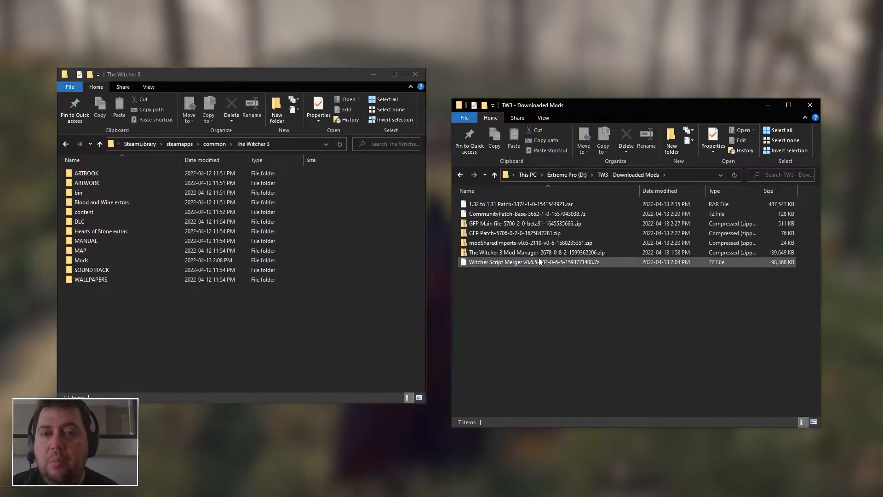
left_click(496, 234)
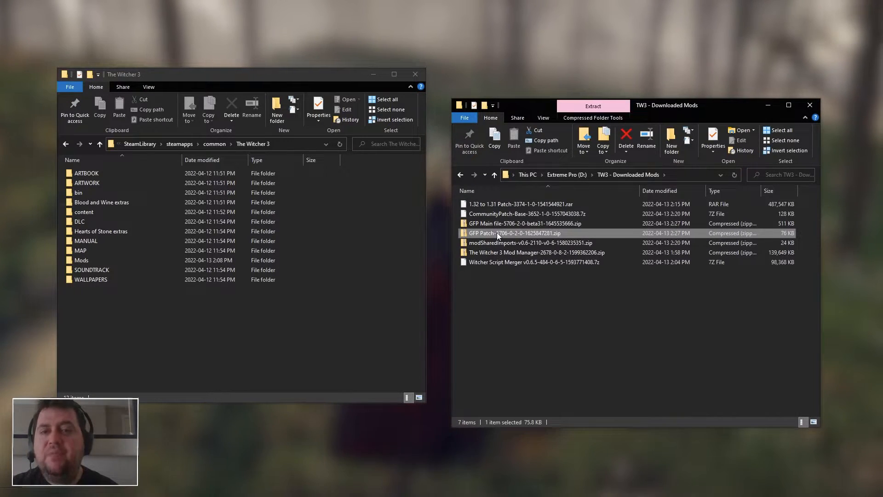
right_click(497, 233)
mouse_move(539, 283)
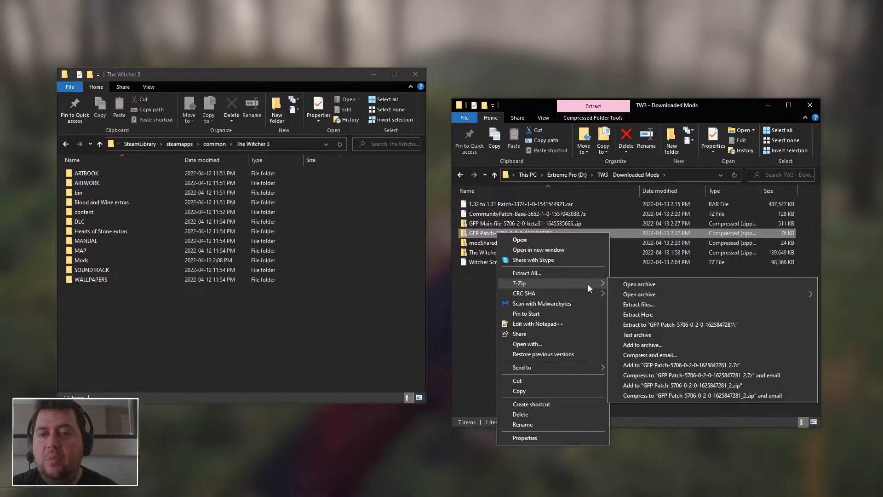
left_click(626, 286)
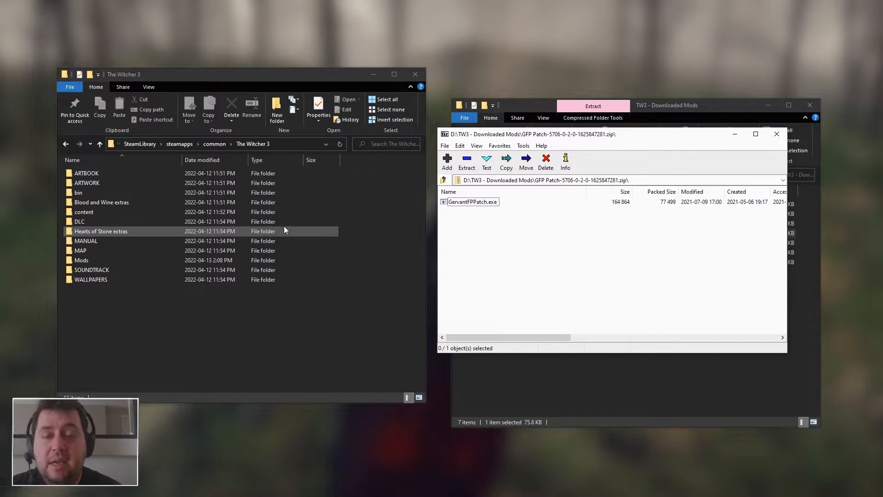
- Go to the bin\x64 folder inside The Witcher 3 game folder
left_click(246, 302)
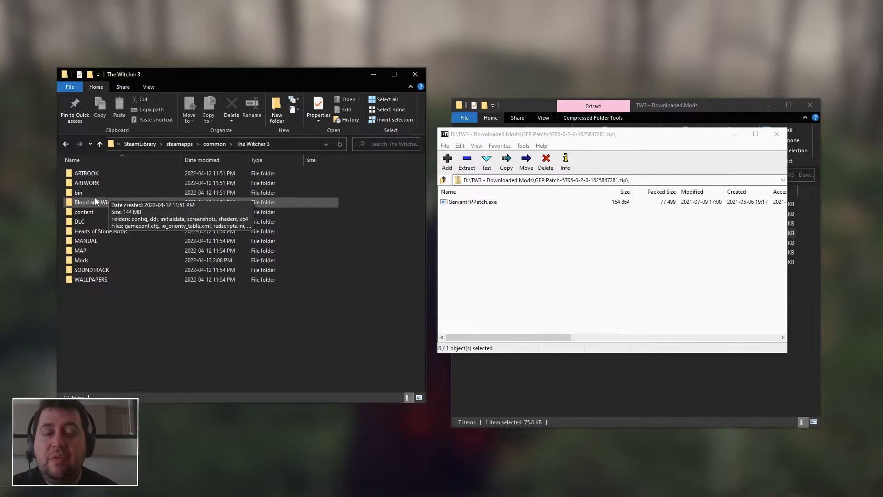
left_click(73, 194)
double_click(73, 194)
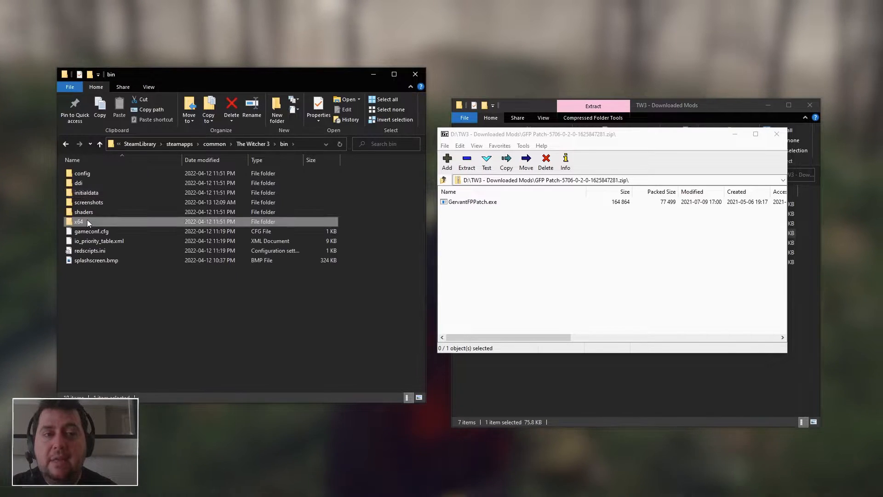
double_click(87, 219)
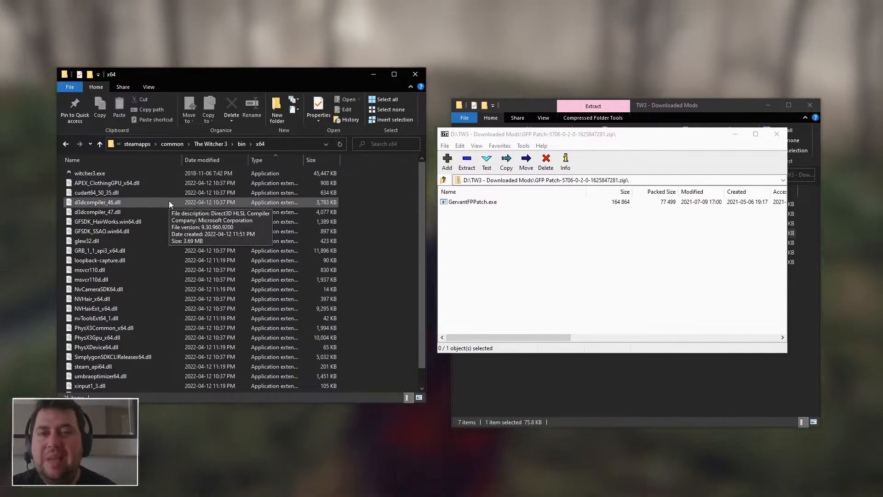
- Extract GervantFPPatch.exe into the game's x64 folder, run it to patch the game, and close the archive
left_click(495, 220)
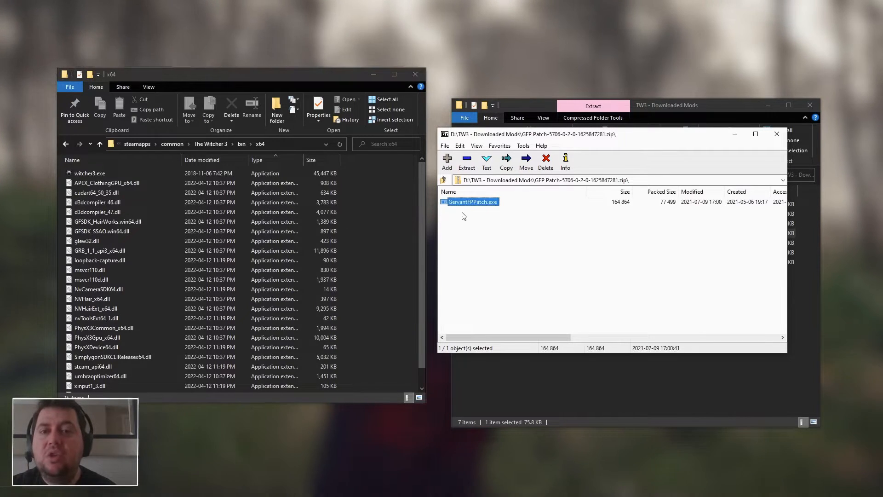
left_click_drag(471, 202, 373, 284)
double_click(98, 386)
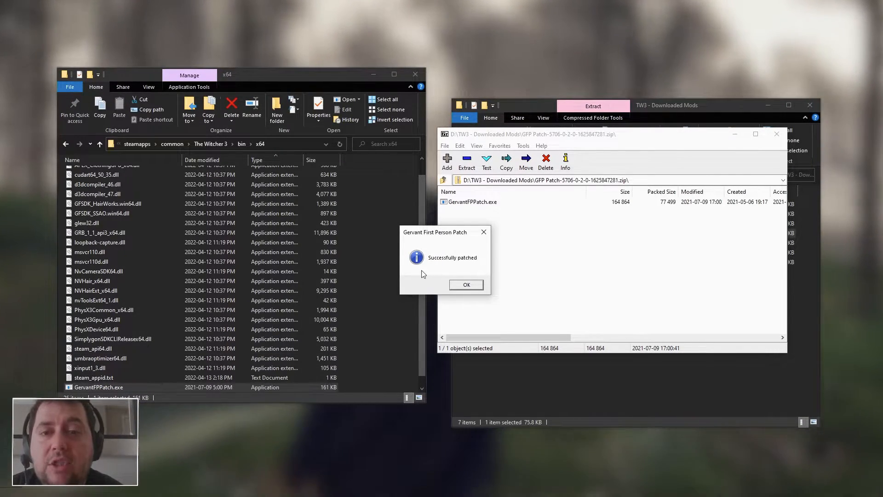
left_click(465, 284)
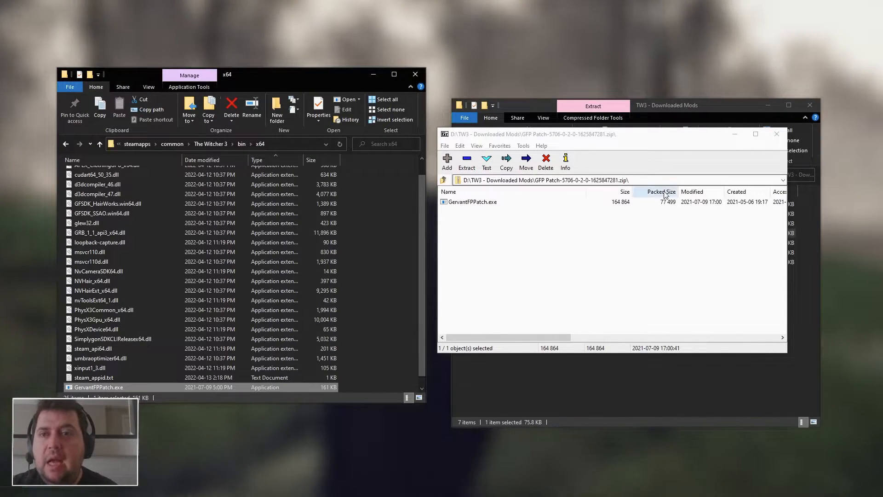
left_click(775, 135)
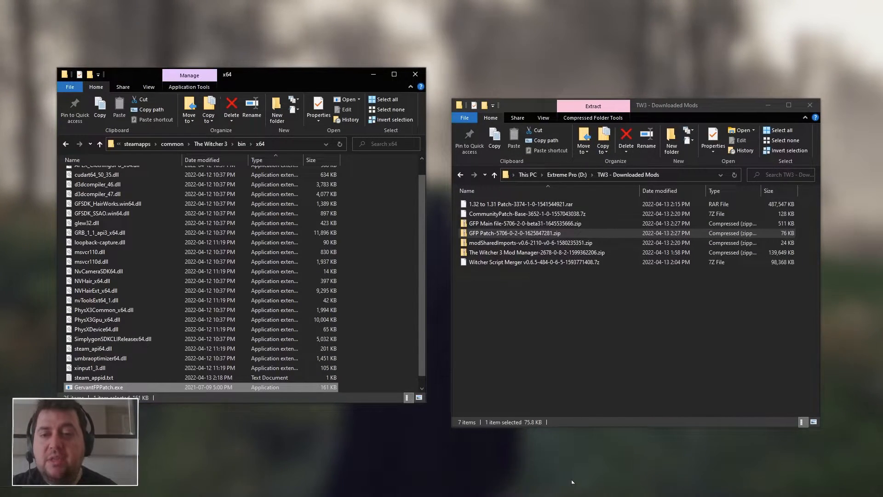
- Open the GFP Main file-5706-2-0-beta31 archive with 7-Zip beside the mod page's manual installation instructions
mouse_move(573, 490)
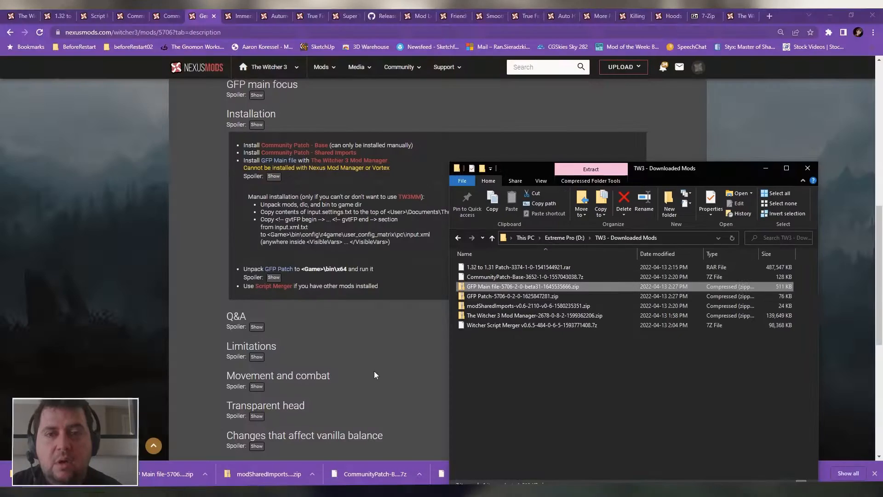
left_click_drag(712, 171, 776, 97)
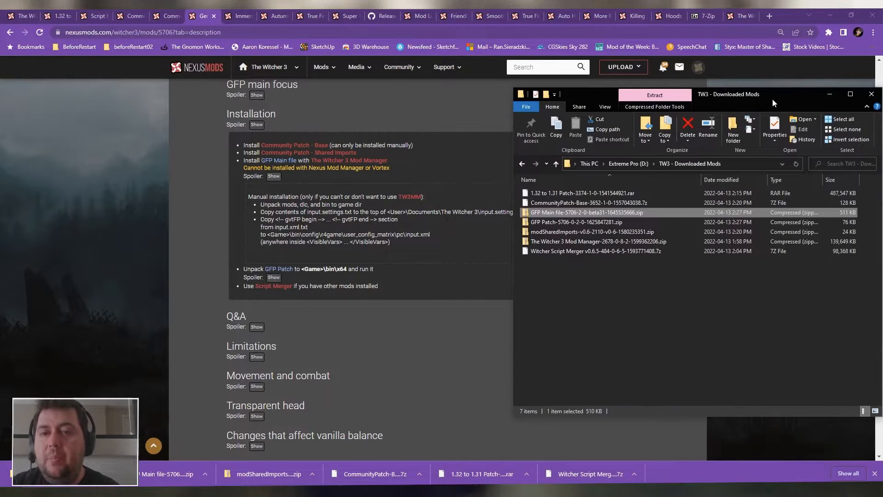
right_click(577, 213)
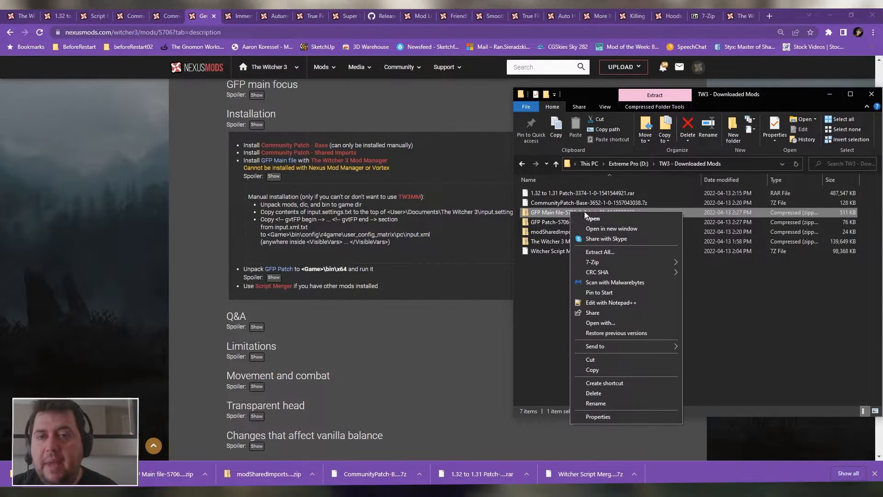
mouse_move(611, 266)
left_click(506, 260)
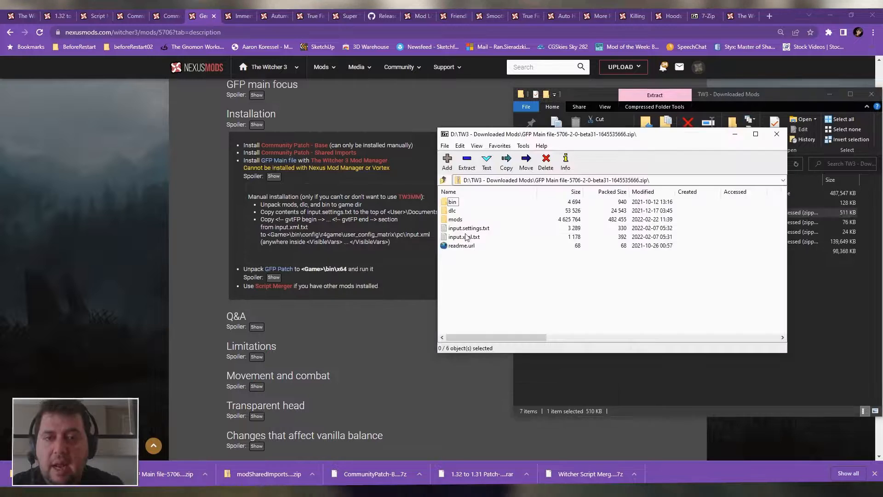
left_click_drag(533, 137, 631, 171)
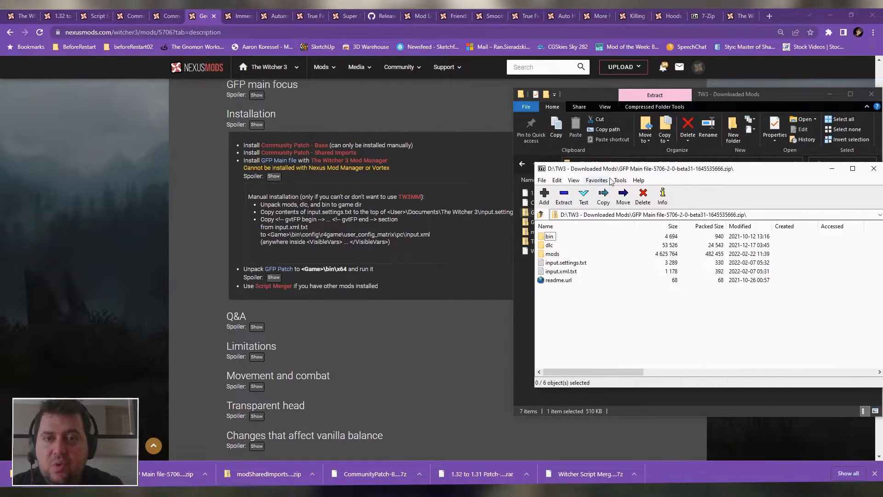
- Open input.settings.txt from the GFP Main file archive, copy its entire contents, and close it
left_click(562, 264)
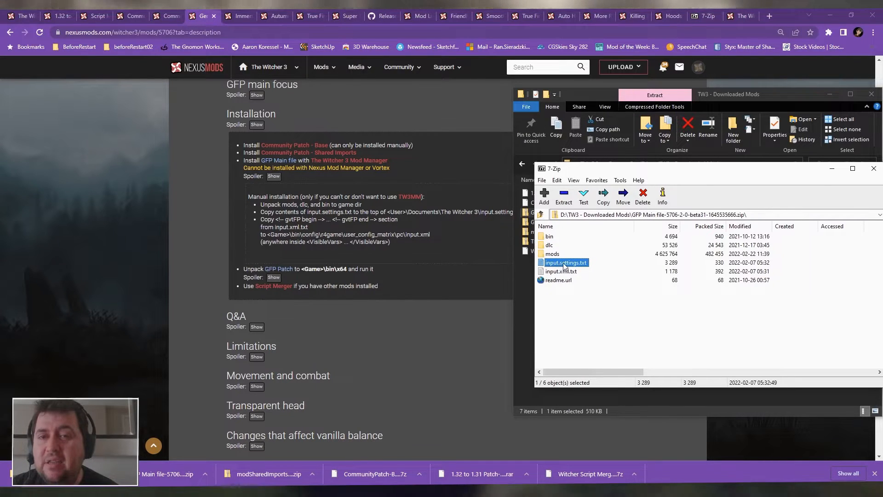
double_click(565, 265)
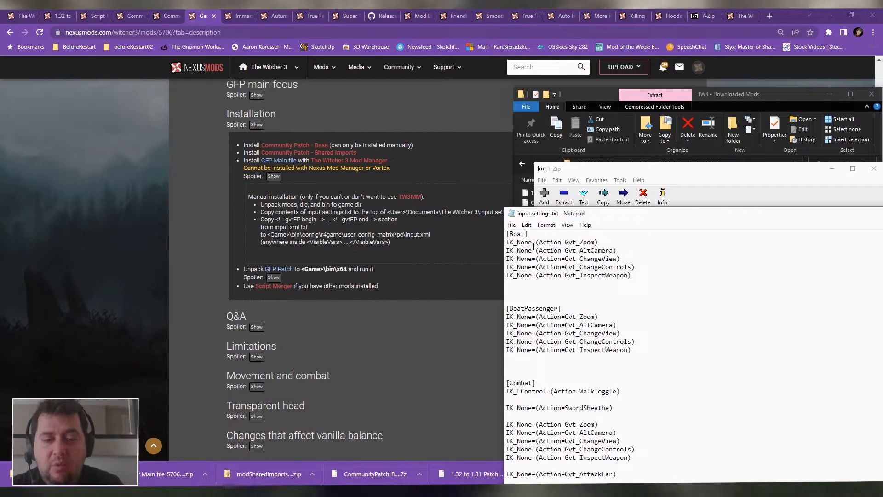
key("ctrl+a")
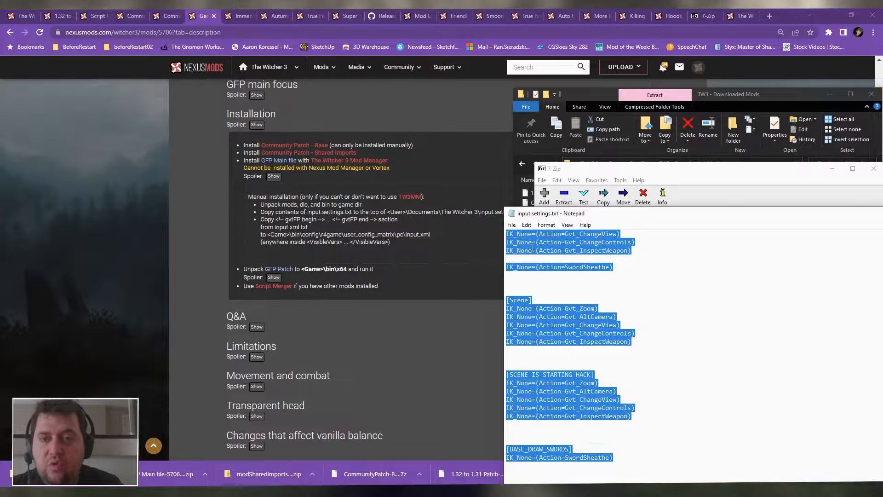
double_click(511, 215)
- Open input.settings from the Documents\The Witcher 3 folder in Notepad, making Notepad the default app for .settings files
left_click(468, 239)
left_click_drag(567, 108, 558, 103)
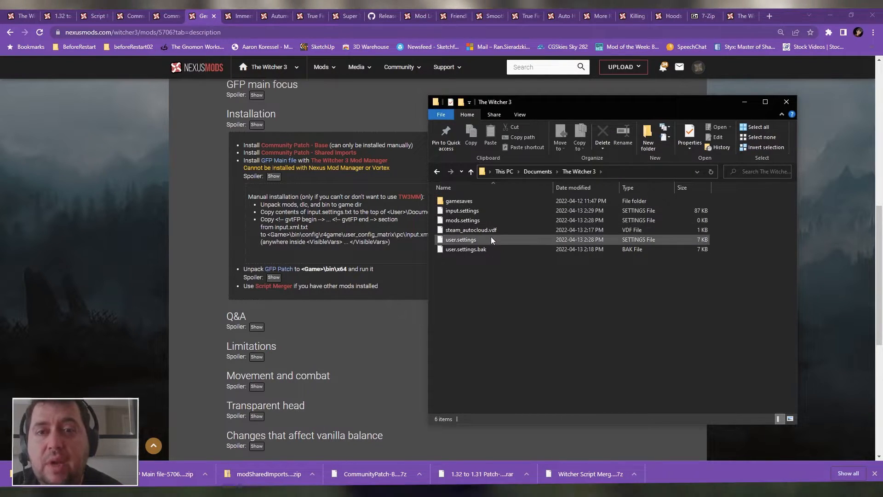
left_click(469, 212)
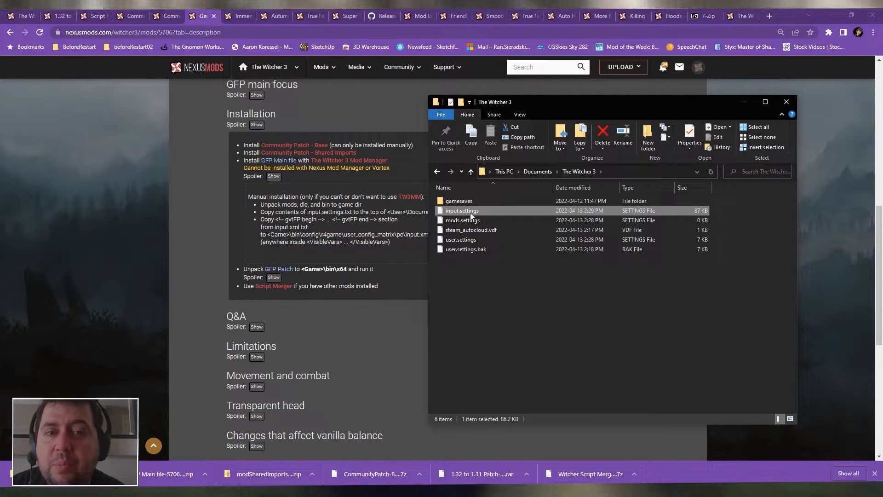
left_click_drag(532, 101, 531, 119)
double_click(461, 228)
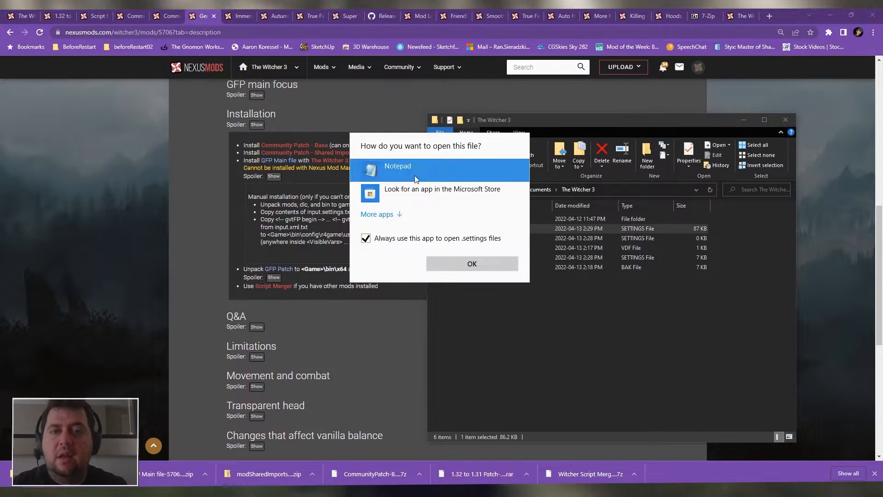
left_click(445, 265)
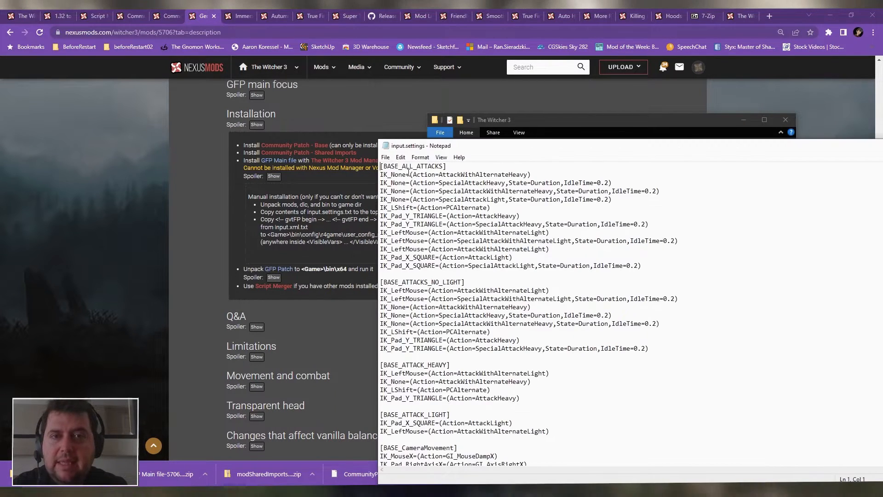
- Paste the copied GFP bindings at the very top of input.settings, above [BASE_ALL_ATTACKS], save the file and close it
key("Return")
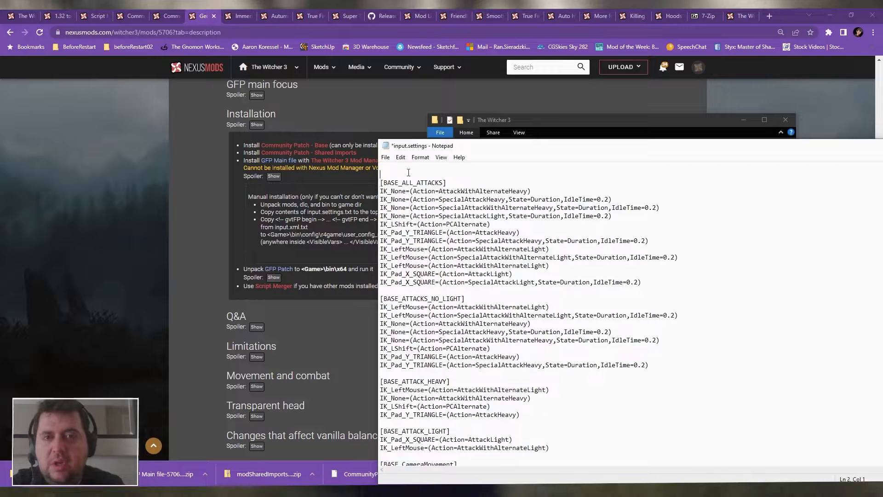
key("ctrl+End")
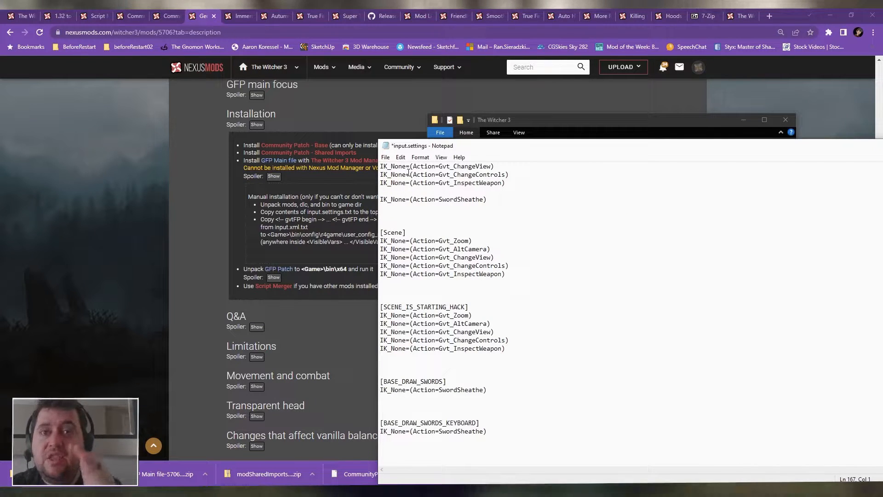
scroll(418, 226, "down", 15)
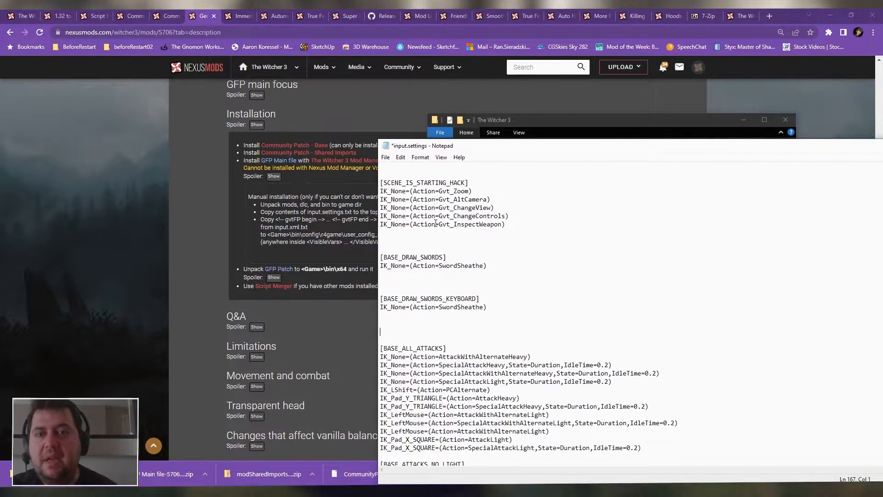
scroll(435, 226, "down", 20)
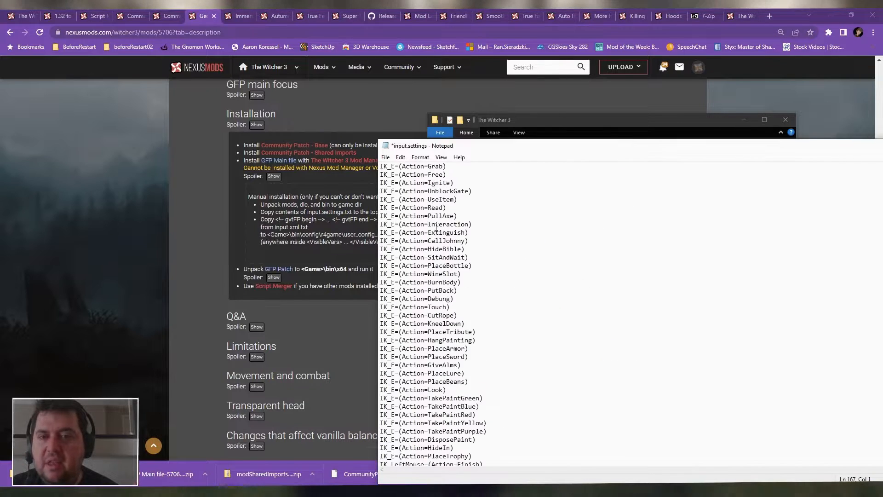
scroll(437, 220, "down", 11)
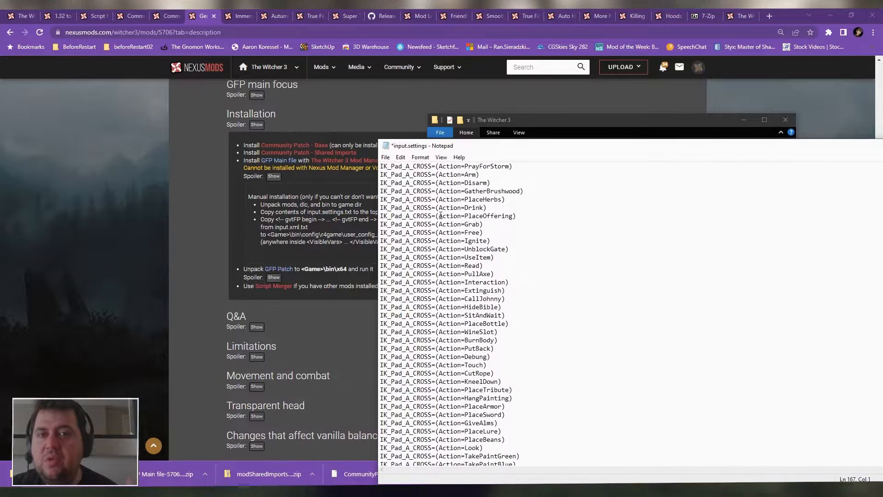
left_click(386, 157)
left_click(391, 198)
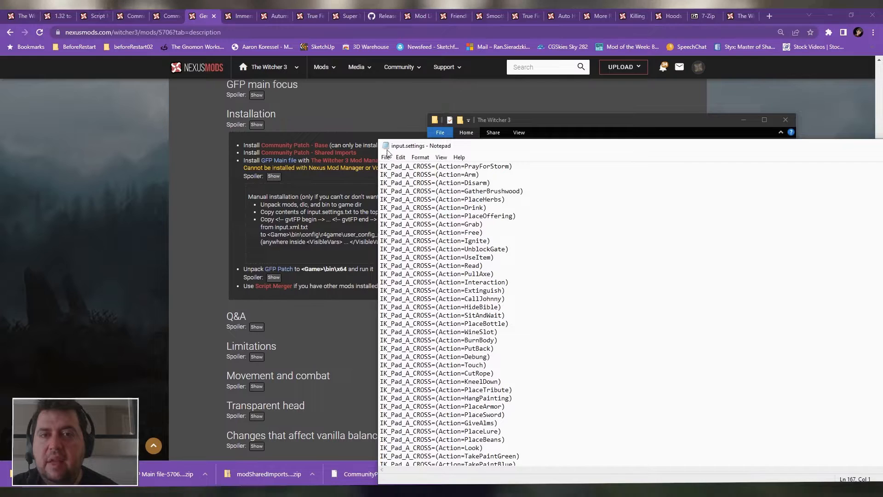
key("alt+F4")
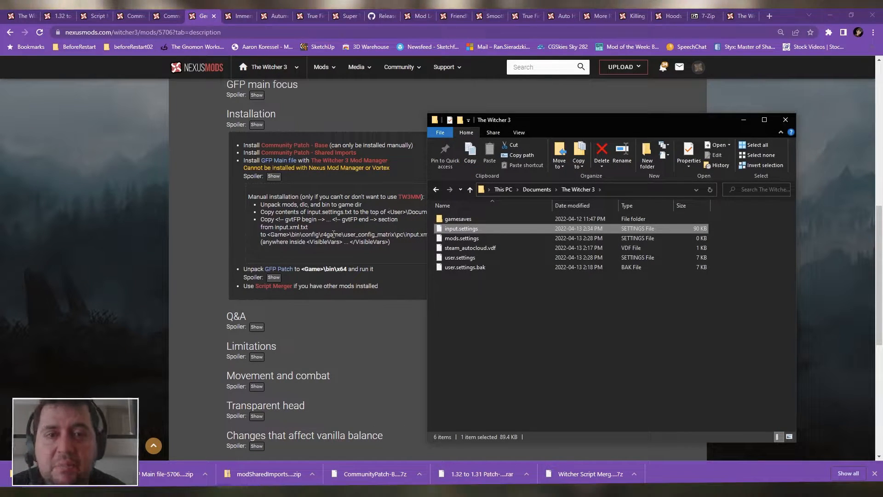
- In the Witcher 3 game directory, open the folder bin\config\r4game\user_config_matrix\pc
key("alt+Tab")
double_click(452, 205)
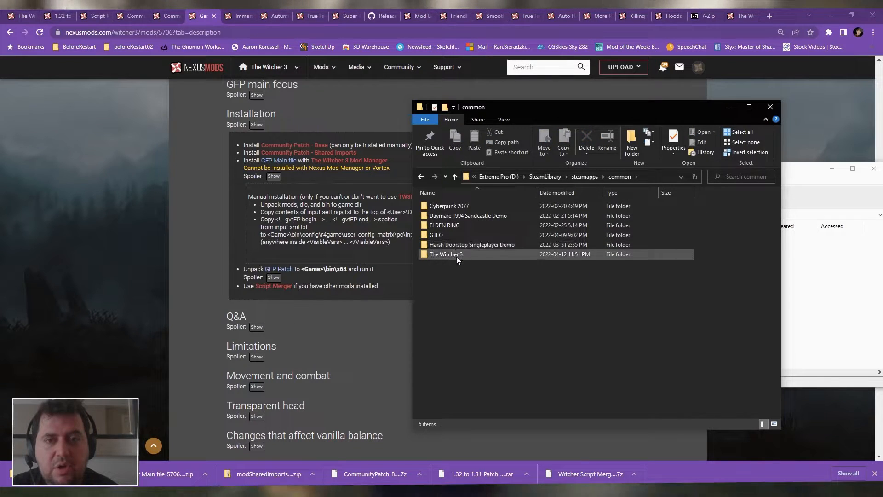
double_click(456, 256)
double_click(451, 225)
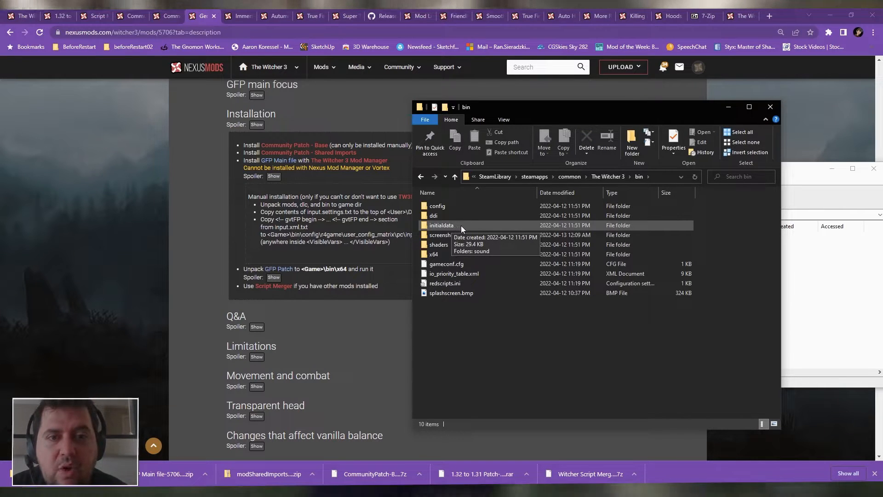
double_click(455, 207)
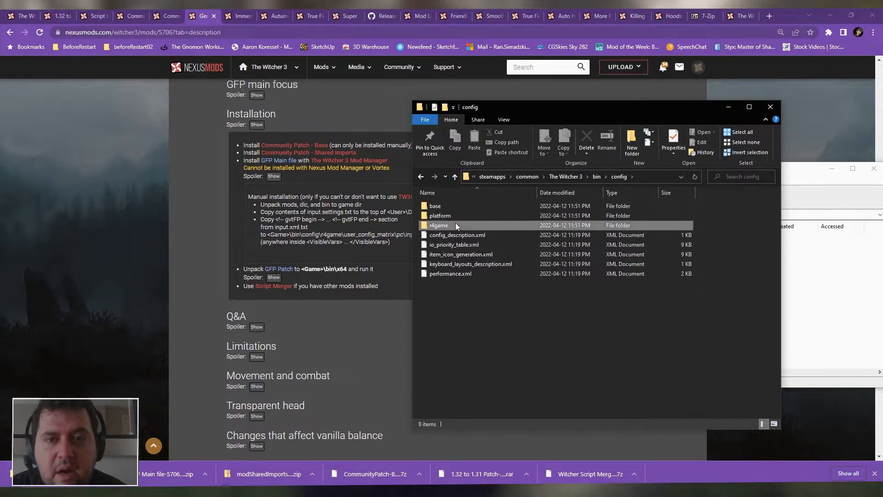
double_click(456, 225)
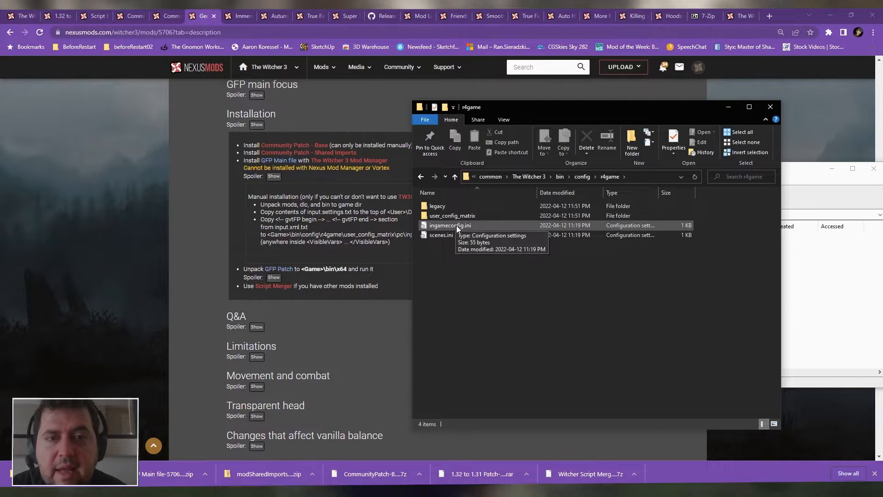
double_click(462, 216)
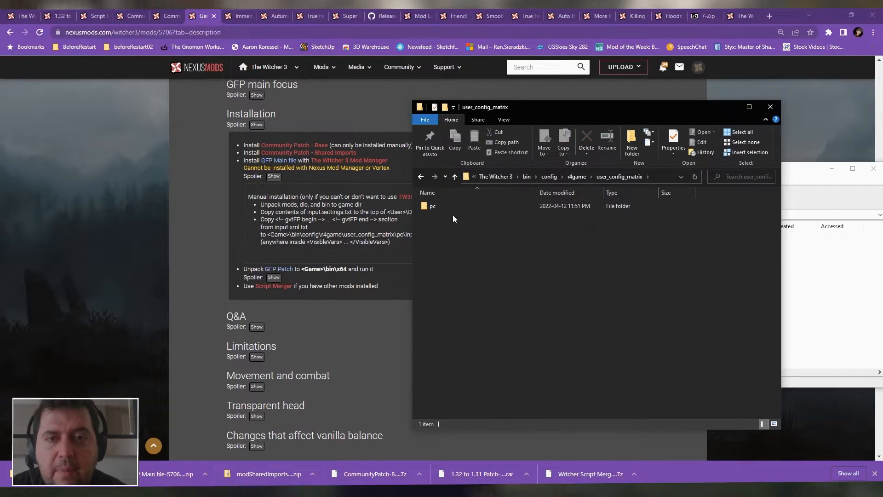
double_click(432, 207)
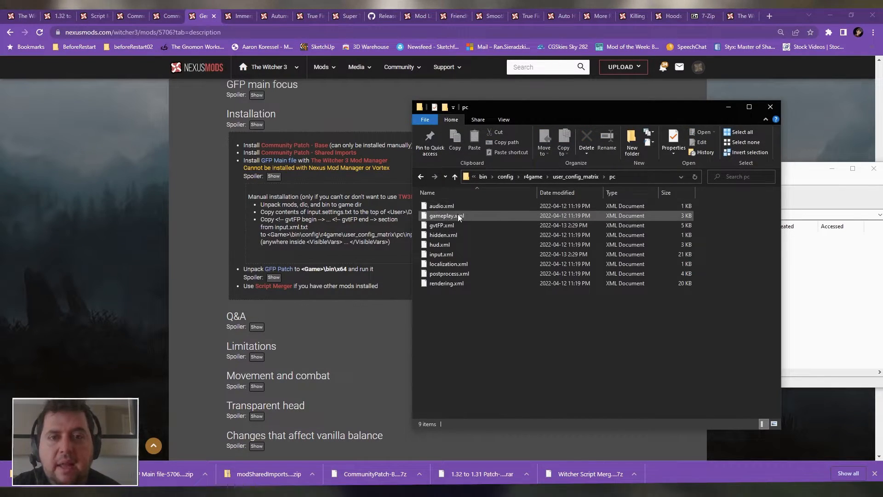
- Open input.xml in Notepad, paste the copied gvtFP begin–end section below </UserConfig> at the end of the file, save and close it
right_click(442, 254)
mouse_move(469, 329)
left_click(577, 351)
scroll(418, 240, "down", 20)
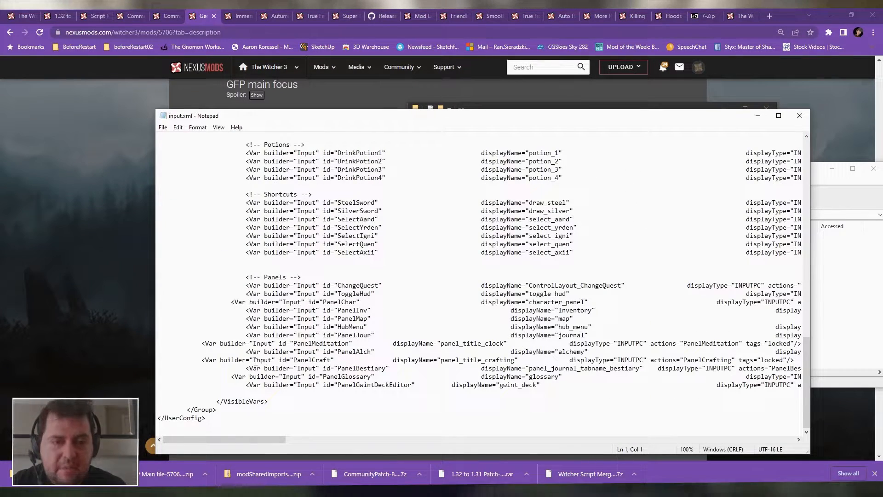
key("ctrl+v")
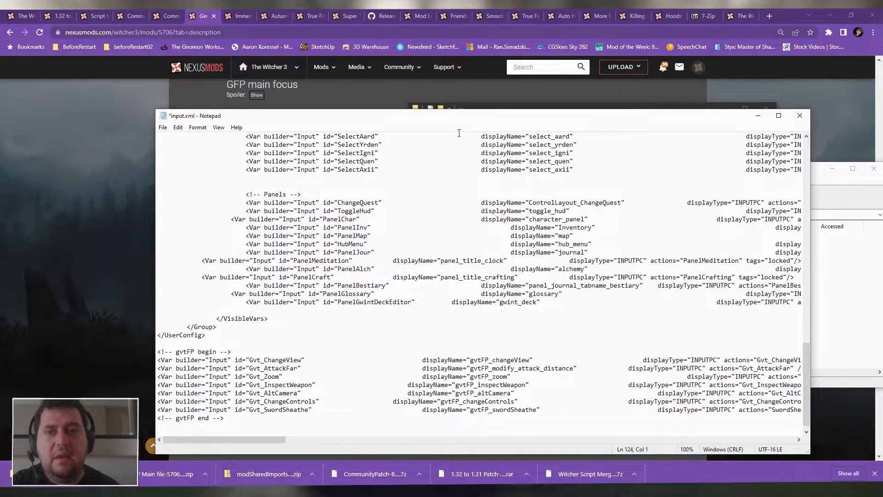
left_click(163, 127)
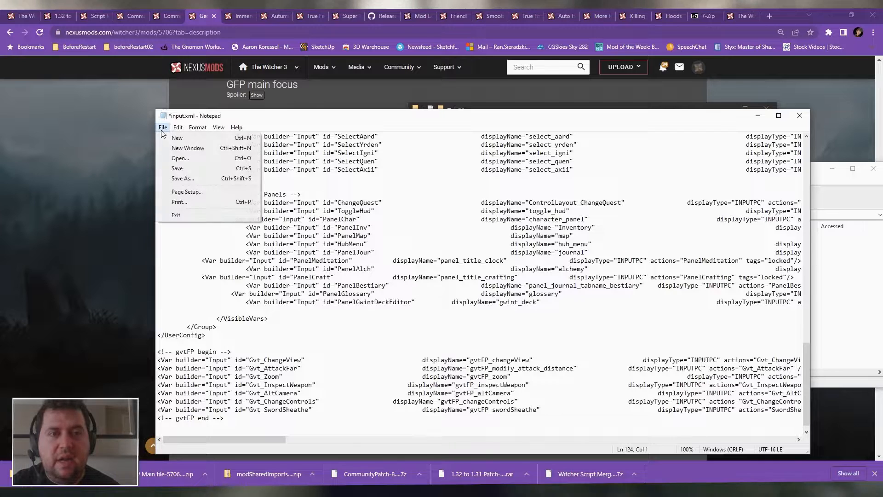
left_click(182, 168)
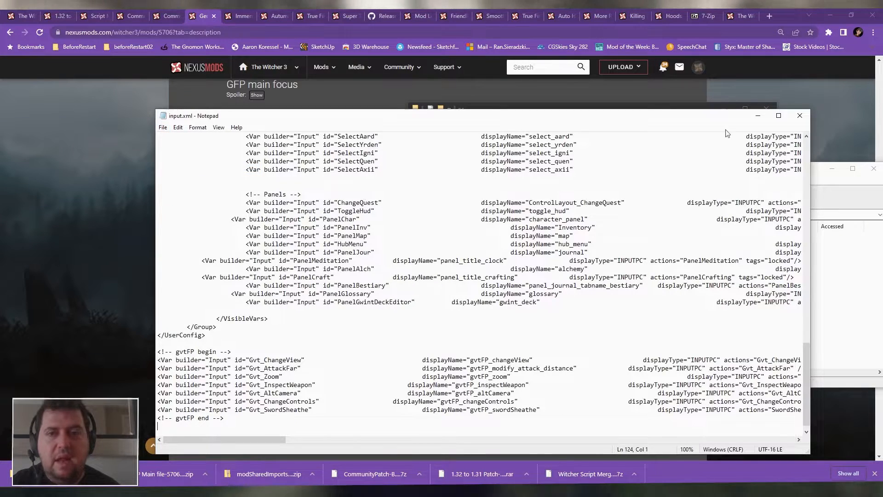
left_click(796, 117)
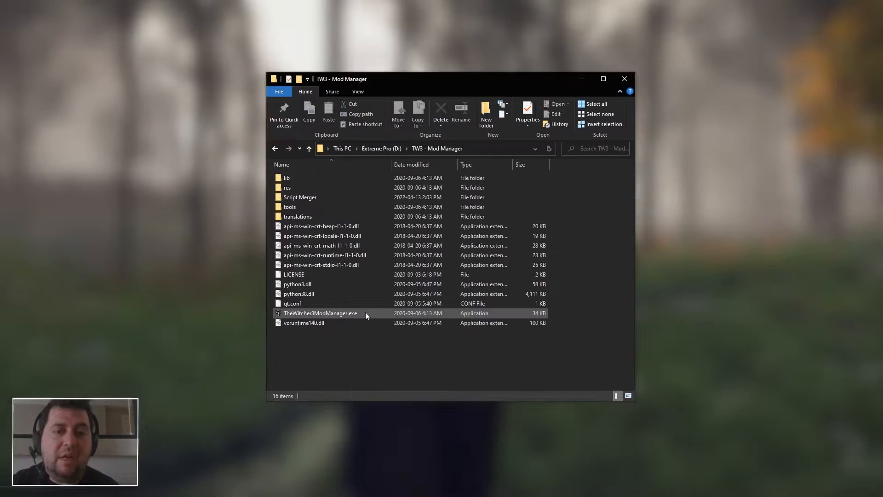
- Launch TheWitcher3ModManager.exe from the TW3 - Mod Manager folder, check for mod conflicts with Script Merger, and close Script Merger
double_click(366, 313)
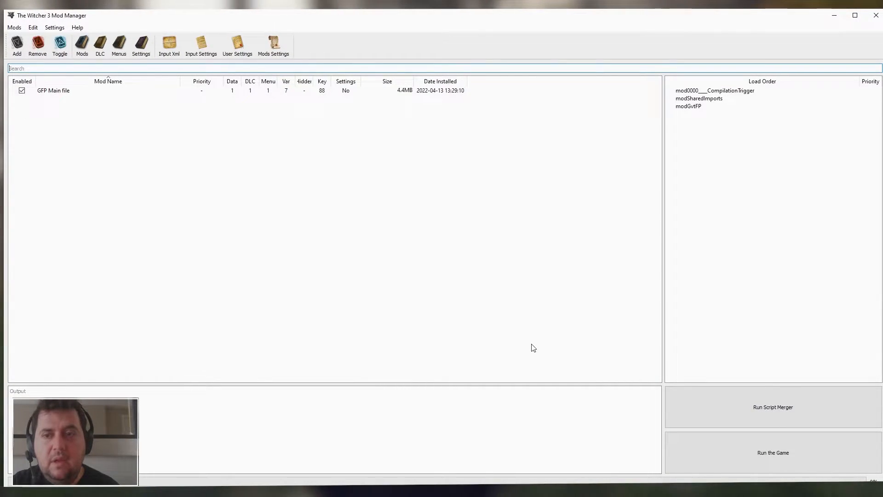
left_click(748, 403)
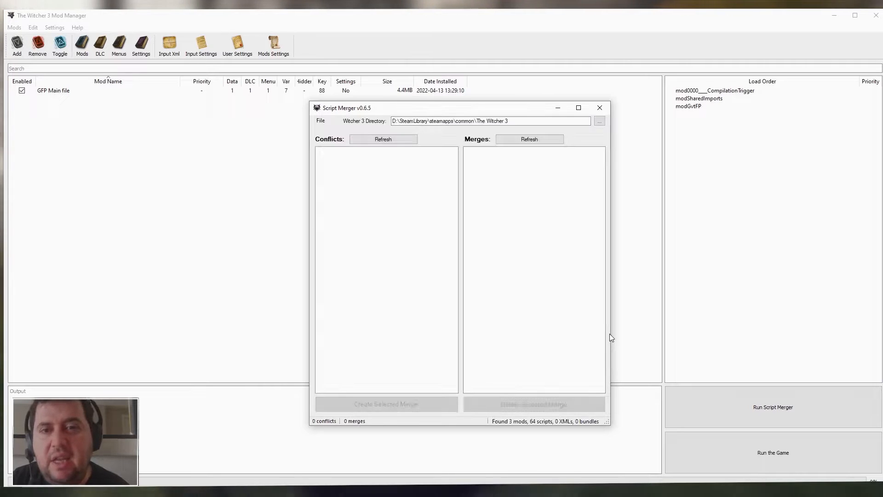
left_click(599, 108)
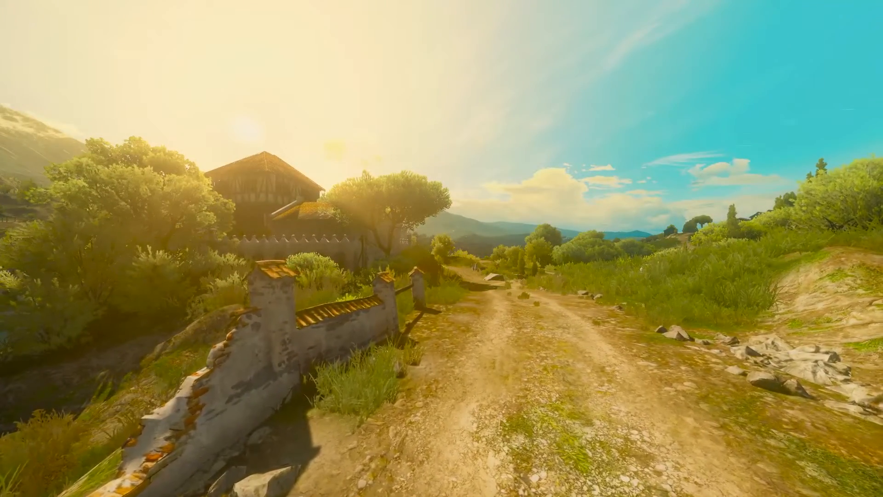
- In the running Witcher 3 game, open the key bindings list (##MENU_OPTION_KEYBINDS) from the options
key("Escape")
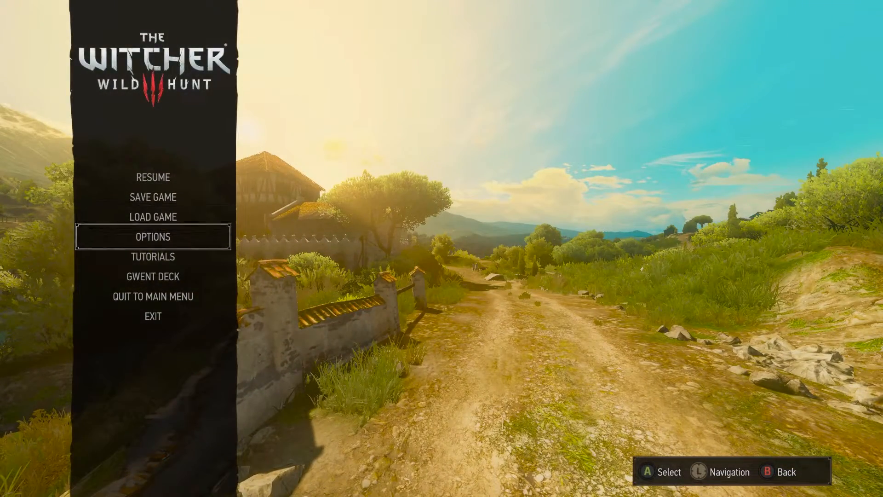
key("Return")
key("Down")
key("Down")
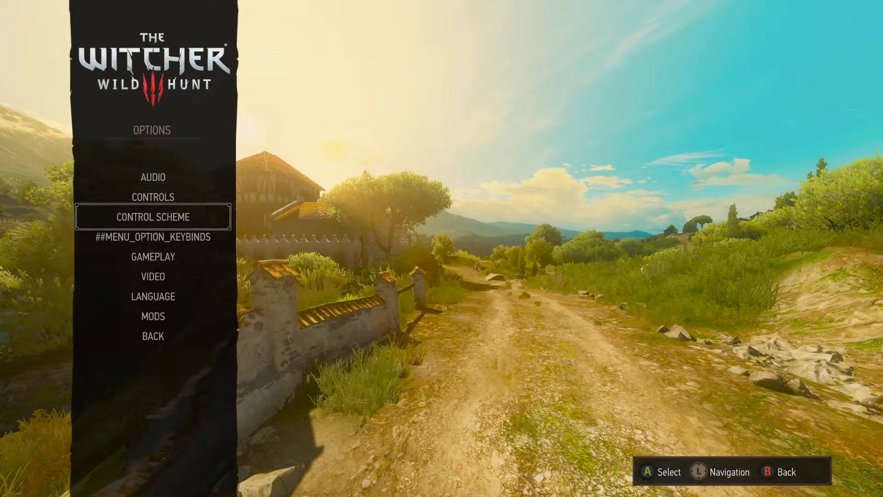
key("Return")
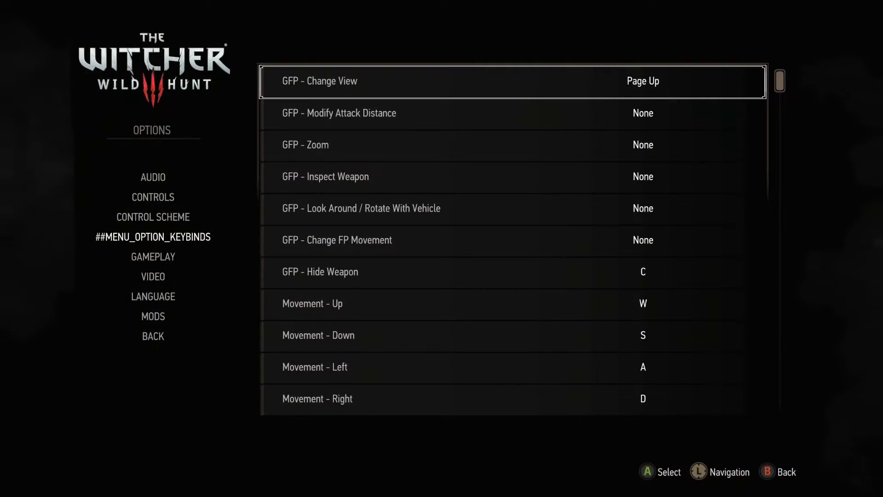
- Examine the key bindings from the GFP entries through movement, combat, horse and potion controls, and return to the GFP entries
key("Down")
key("Down")
key("Down")
key("Down")
key("Down")
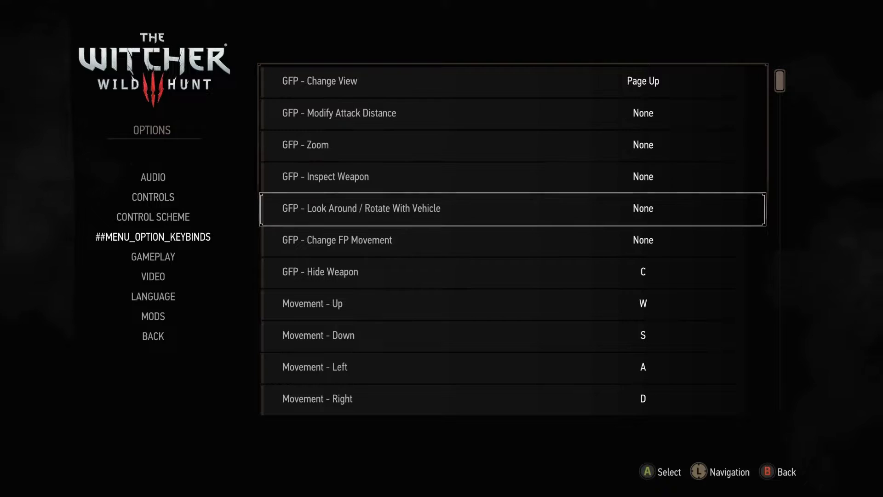
key("Down")
key("Down")
key("Down")
key("Down")
key("Down")
key("Down")
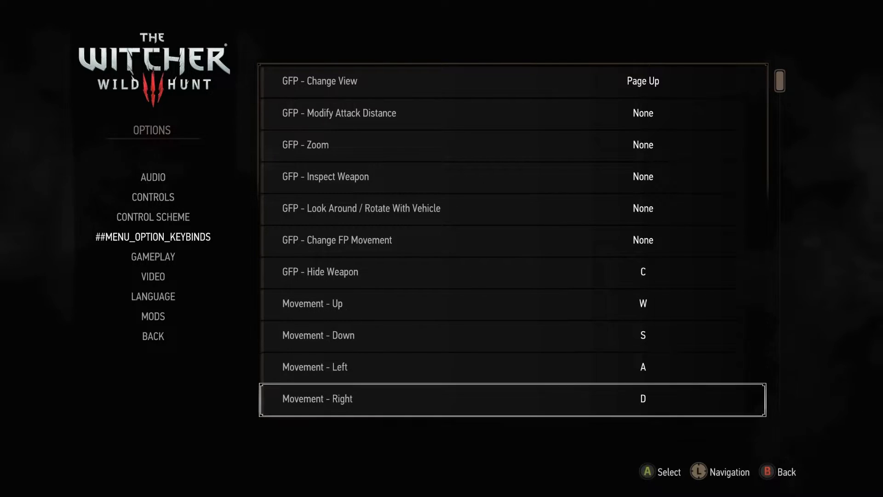
key("Down")
key("Down")
key("Down")
key("Down")
key("Down")
key("Down")
key("Down")
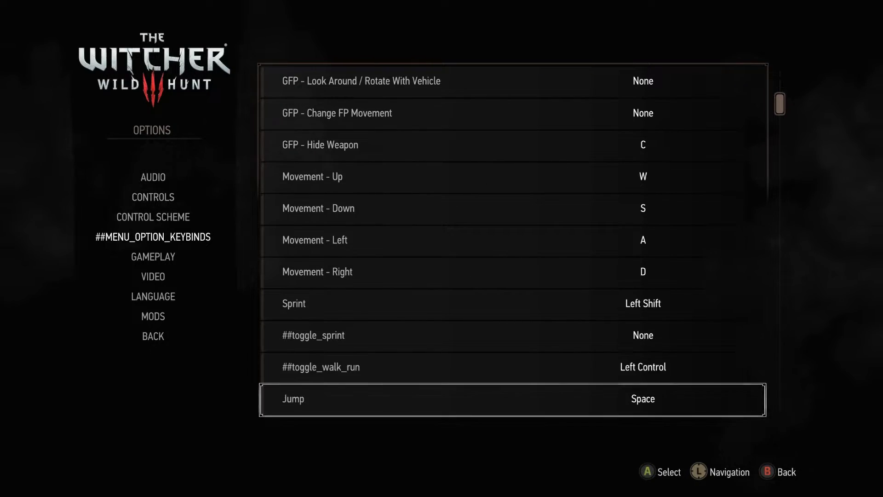
key("Down")
key("Down")
key("Down")
key("Down")
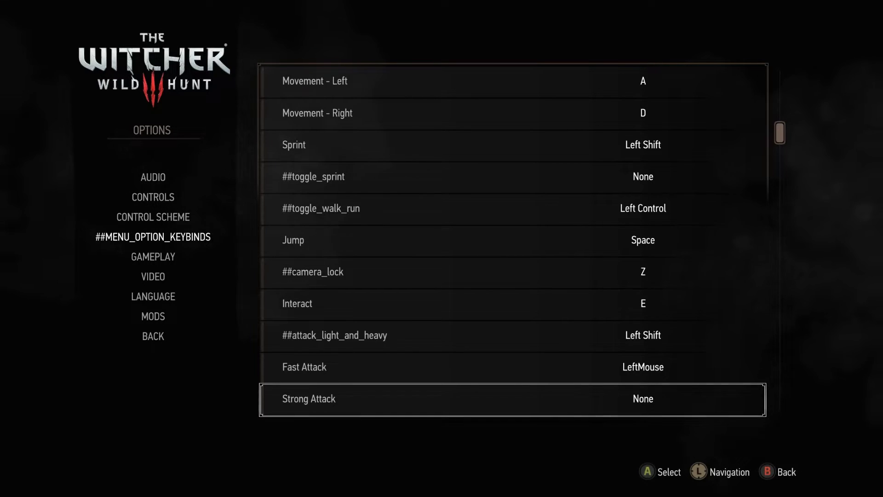
key("Down")
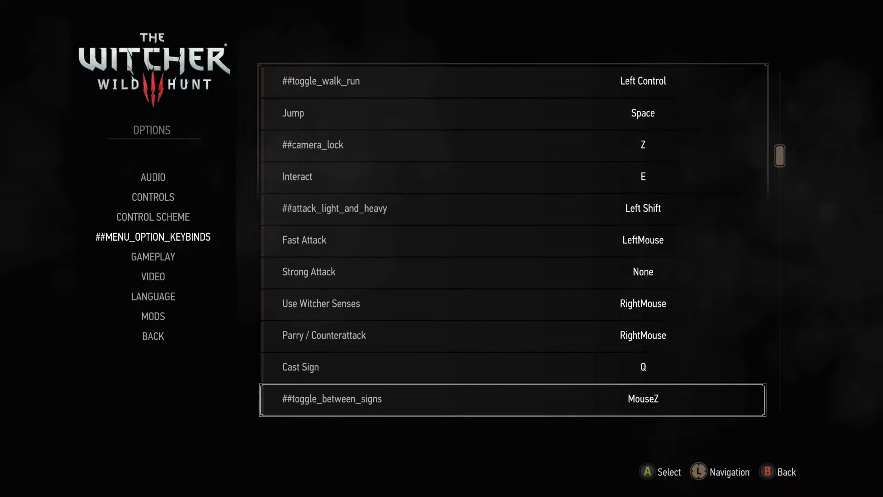
key("Down")
key("Down")
key("Down")
key("Down")
key("Down")
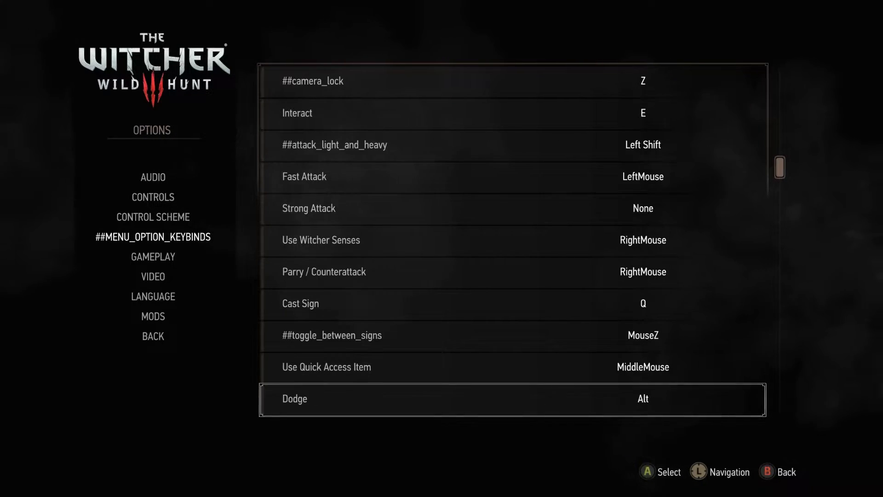
key("Down")
key("Down")
key("Down")
key("Down")
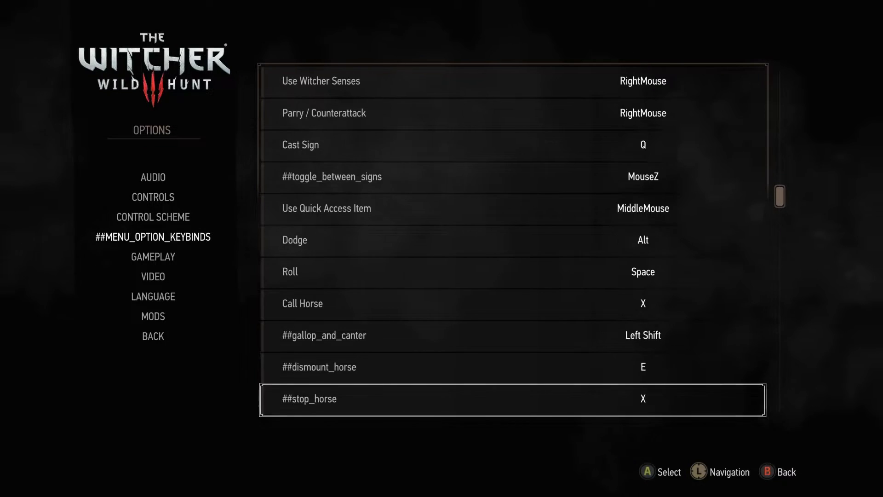
key("Down")
key("Down")
key("Down")
key("Down")
key("Down")
key("Down")
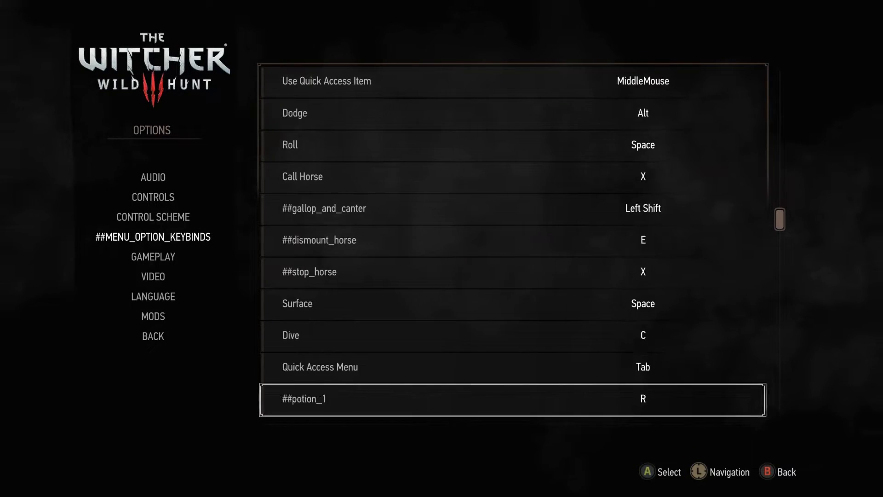
key("Down")
key("Up")
key("Up")
key("Up")
key("Up")
key("Up")
key("Up")
key("Up")
key("Up")
key("Up")
key("Up")
key("Up")
key("Up")
key("Up")
key("Up")
key("Up")
key("Up")
key("Up")
key("Up")
key("Up")
key("Up")
key("Up")
key("Up")
key("Up")
key("Up")
key("Up")
key("Up")
key("Up")
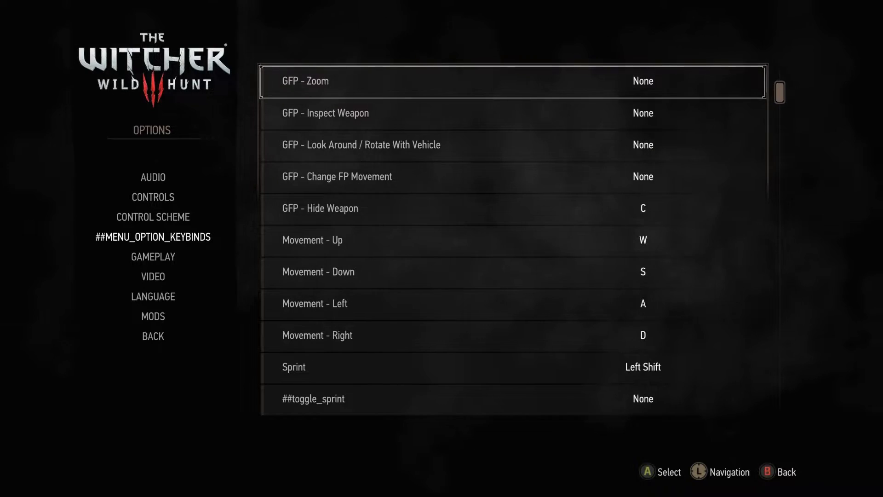
- Open and dismiss the rebinding prompt for GFP - Change View, and return to gameplay to toggle the camera view
key("Return")
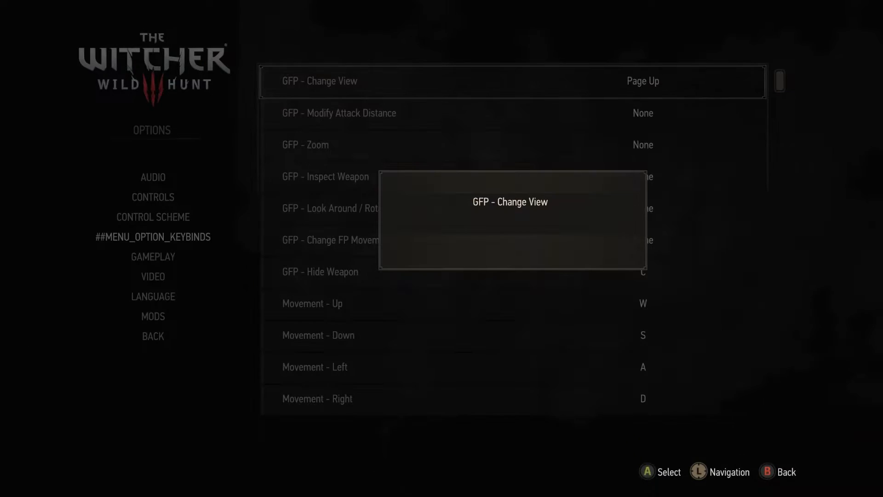
key("Escape")
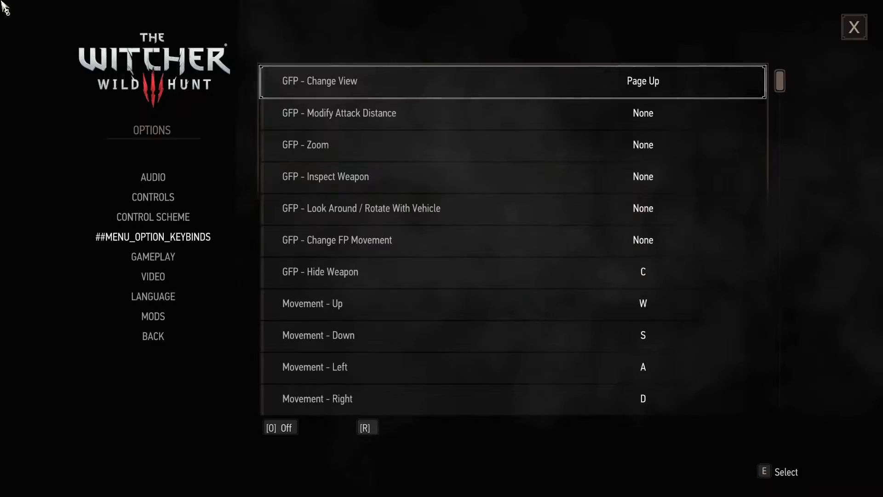
key("Escape")
key("Escape")
key("Escape")
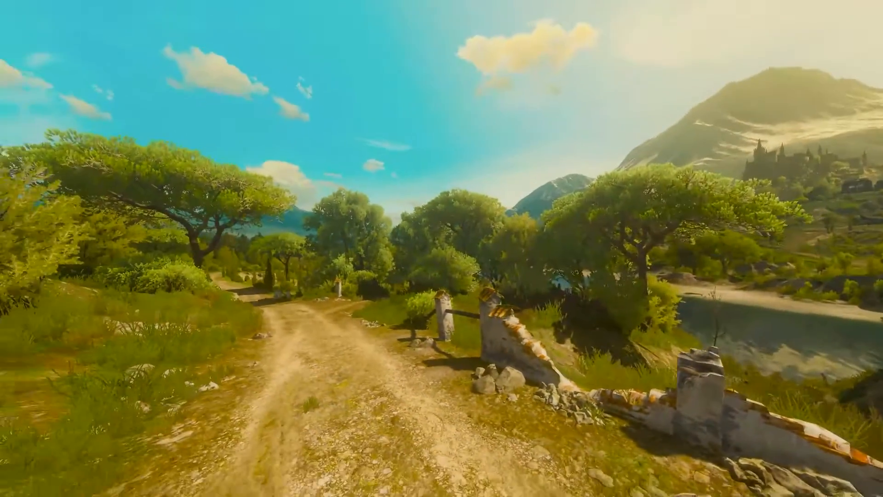
key("Page_Up")
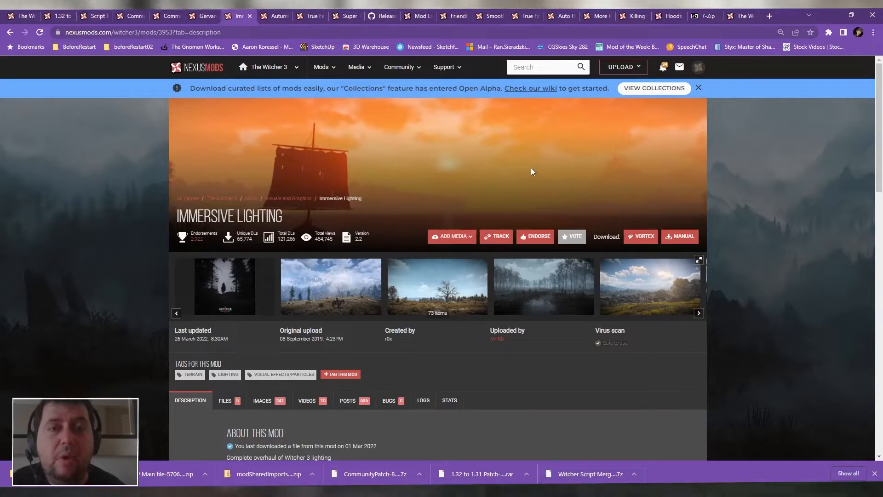
- Open the Immersive Lighting file list and request the manual download of the main file Immersive Lighting 2.2
scroll(216, 252, "down", 2)
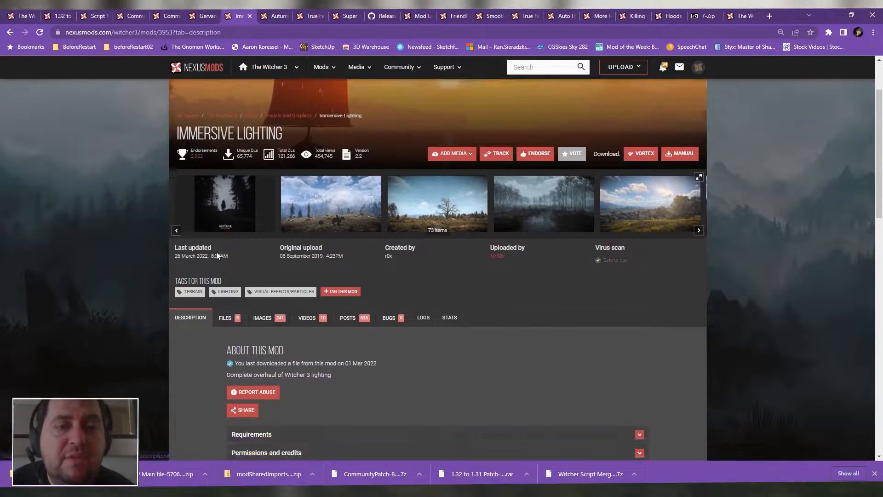
left_click(225, 309)
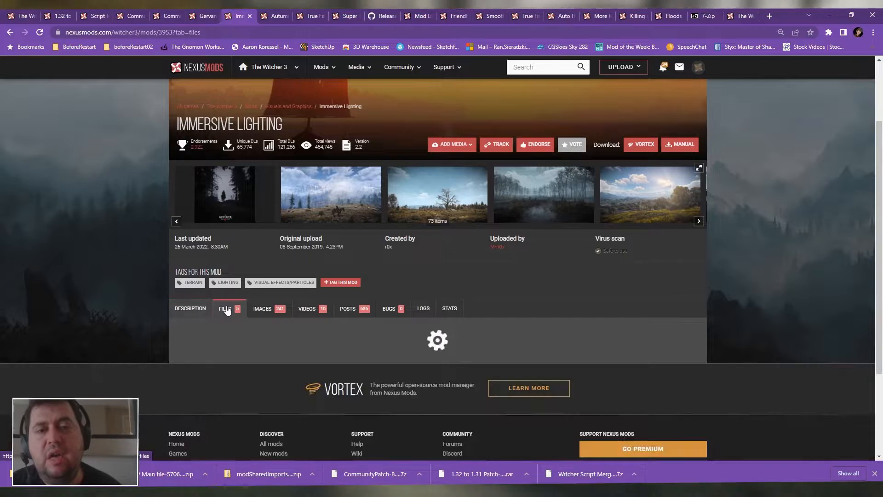
scroll(230, 294, "down", 1)
scroll(230, 293, "down", 1)
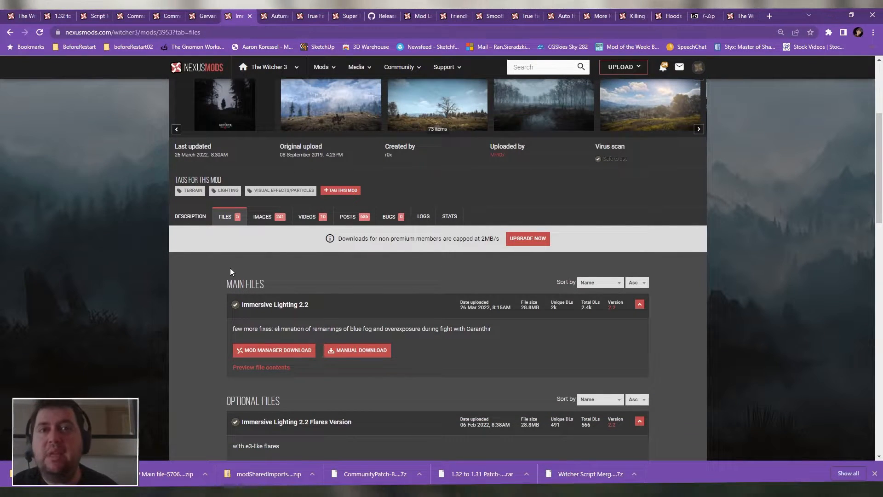
scroll(230, 267, "down", 2)
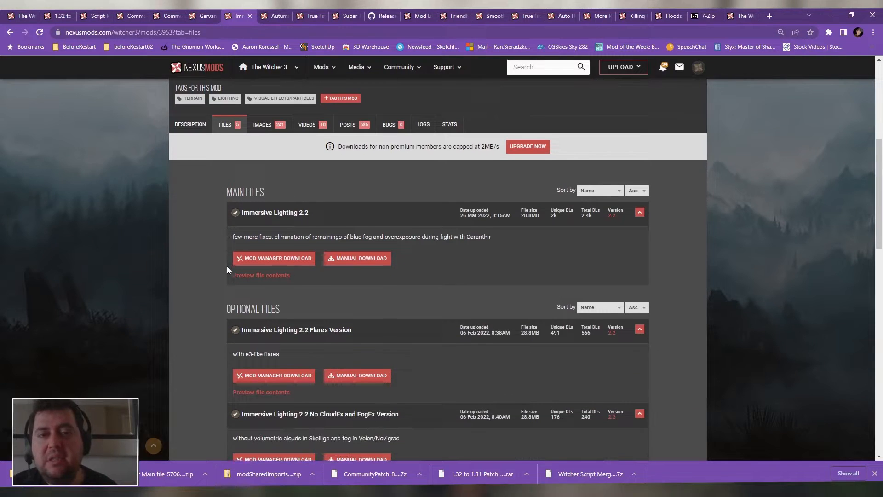
left_click(346, 258)
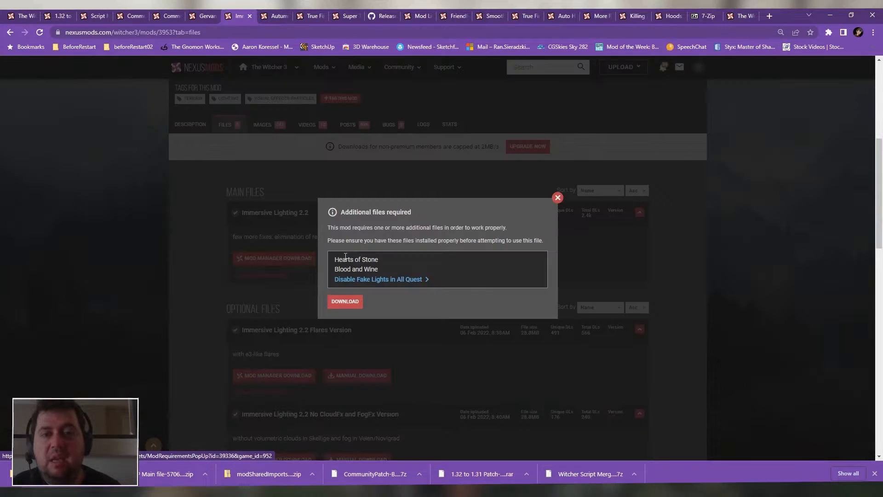
- Open the required Disable Fake Lights in All Quest mod and manually download its modQuestEditCamLight main file at the free slow speed
left_click(369, 282)
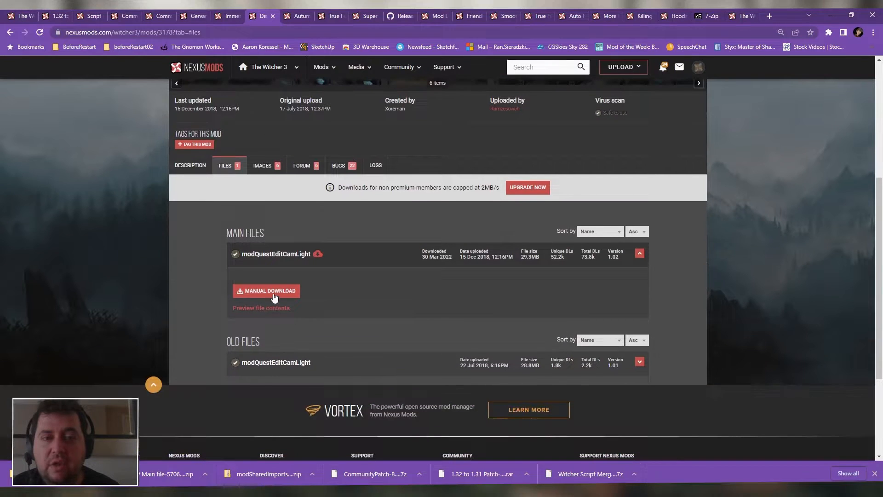
left_click(275, 296)
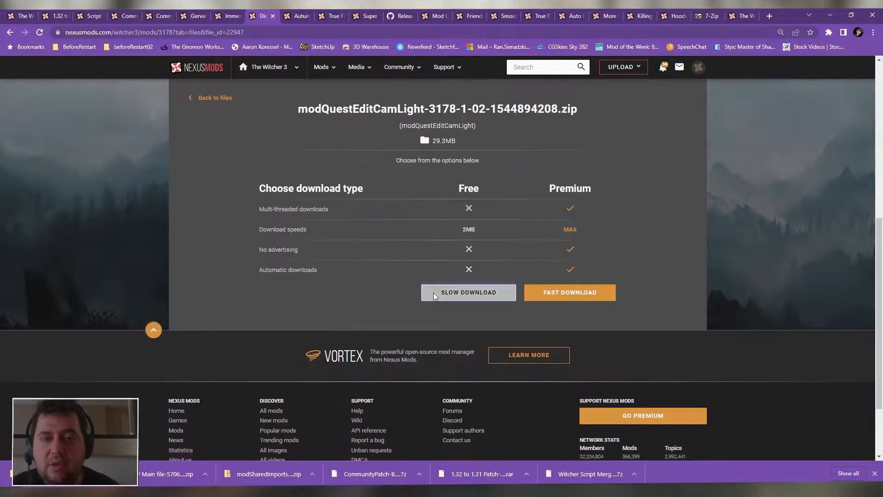
left_click(434, 296)
- Read the Disable Fake Lights in All Quest description and installation instructions, and return to the Immersive Lighting page
left_click(179, 114)
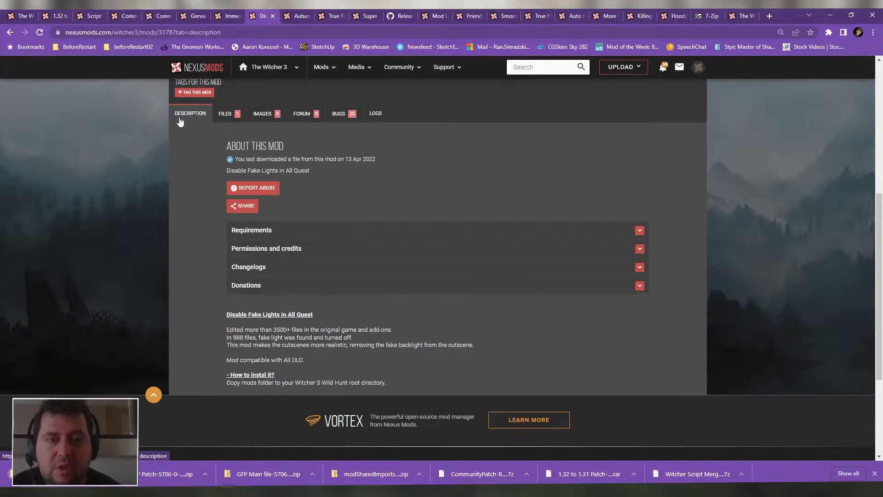
scroll(209, 235, "down", 1)
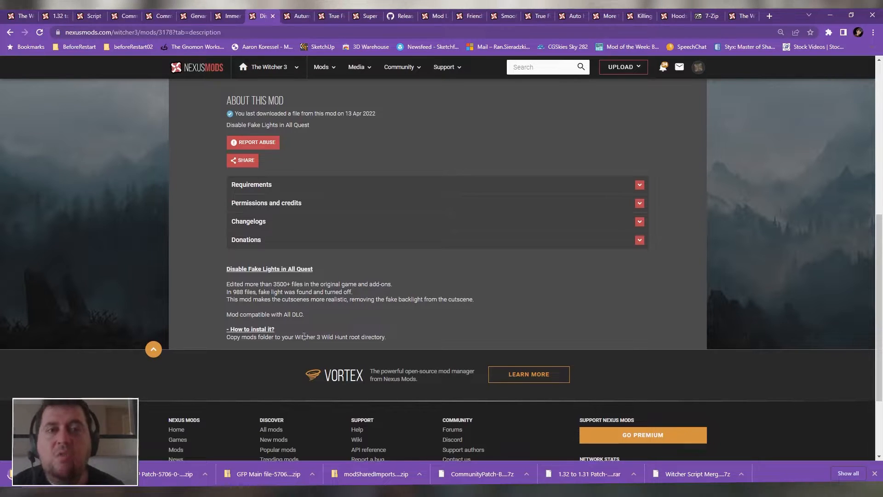
scroll(303, 336, "up", 3)
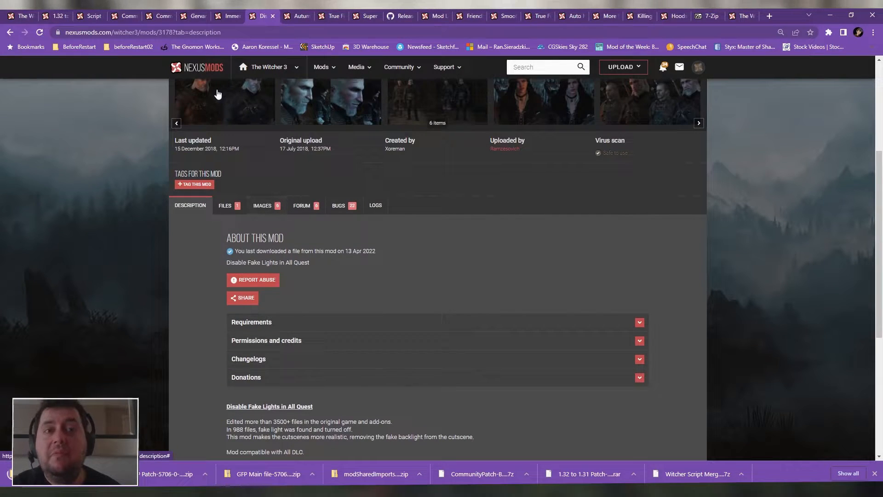
left_click(230, 16)
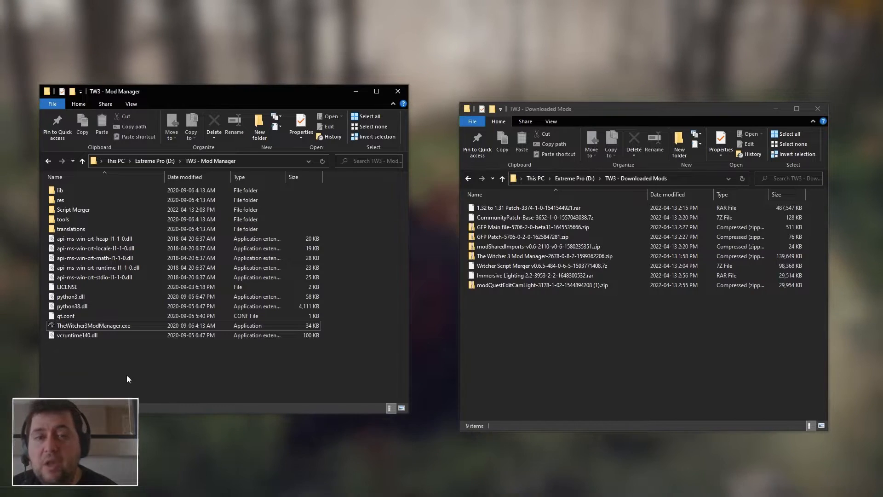
- Launch TheWitcher3ModManager.exe from the TW3 - Mod Manager folder
left_click(111, 328)
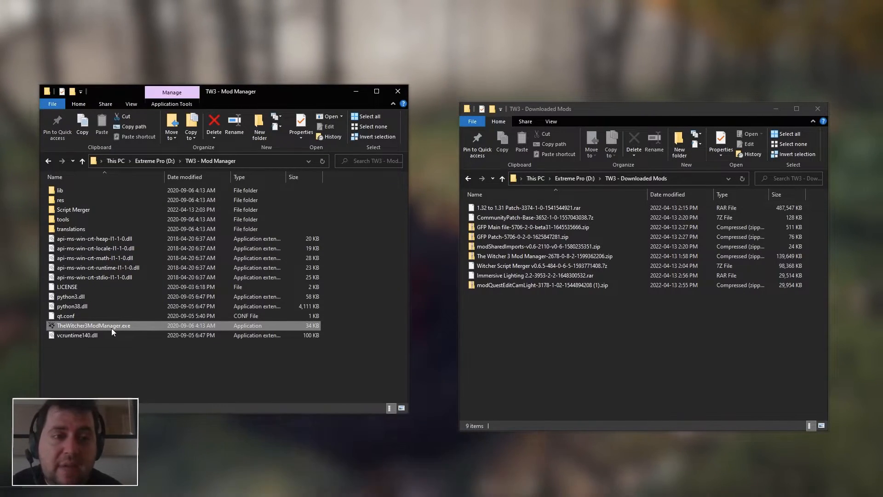
left_click(129, 359)
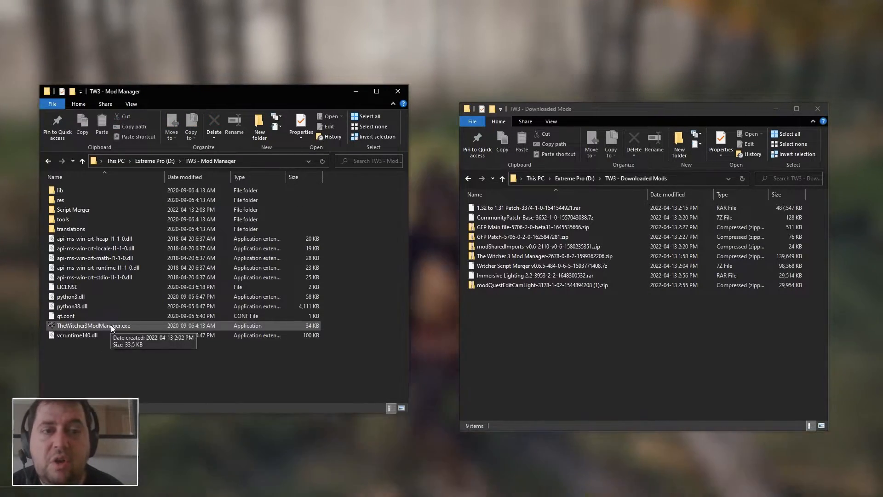
double_click(112, 324)
- Install the Immersive Lighting 2.2 archive from the downloaded mods sorted by newest, and check it for conflicts with Script Merger
left_click(14, 28)
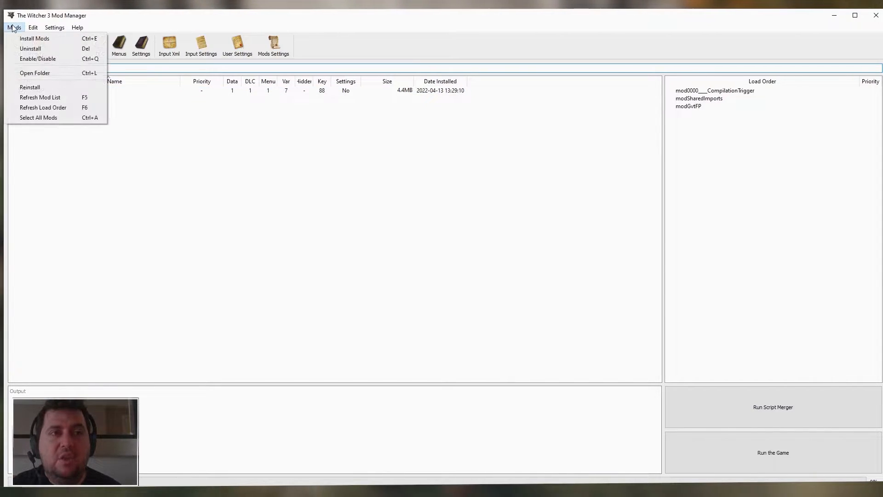
left_click(34, 38)
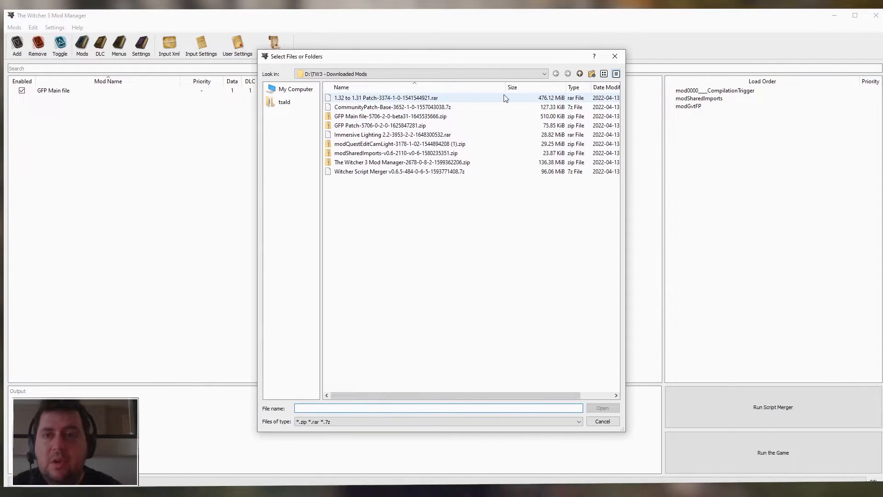
left_click(601, 89)
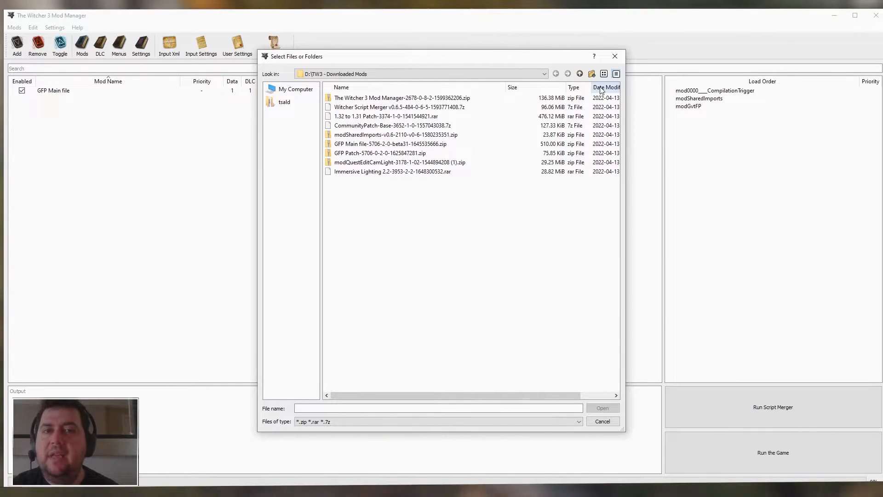
left_click(601, 89)
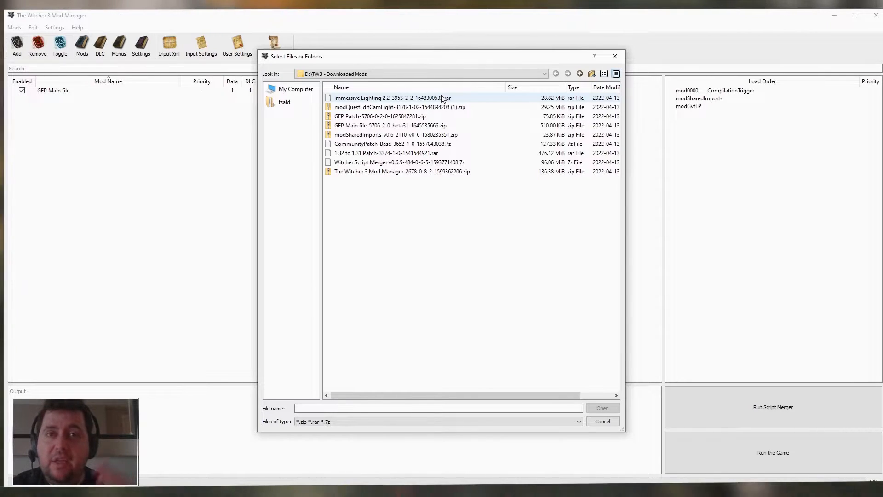
double_click(359, 98)
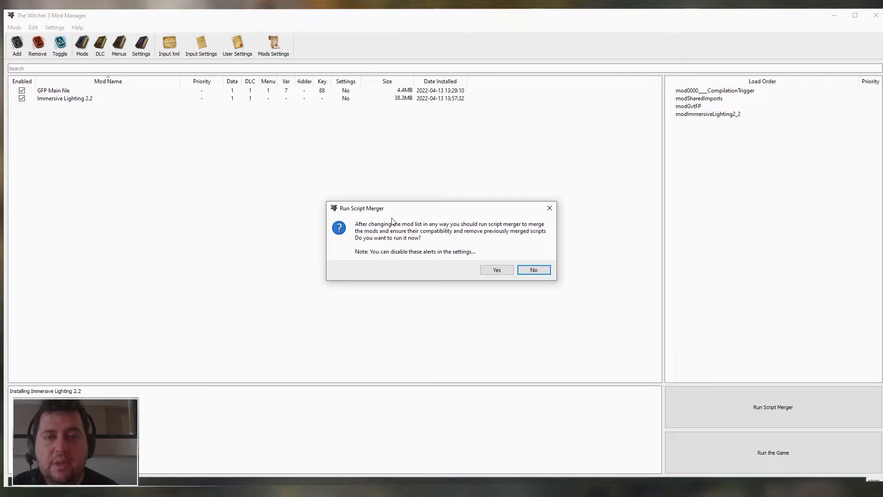
left_click(496, 270)
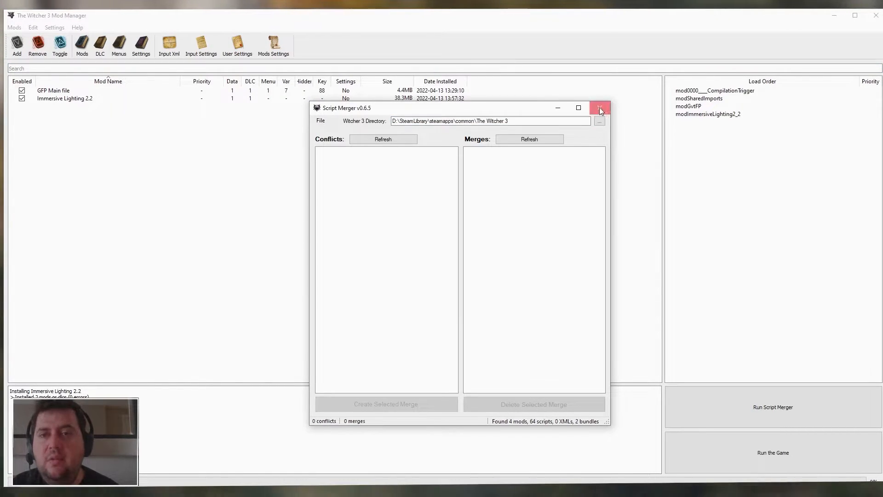
left_click(599, 107)
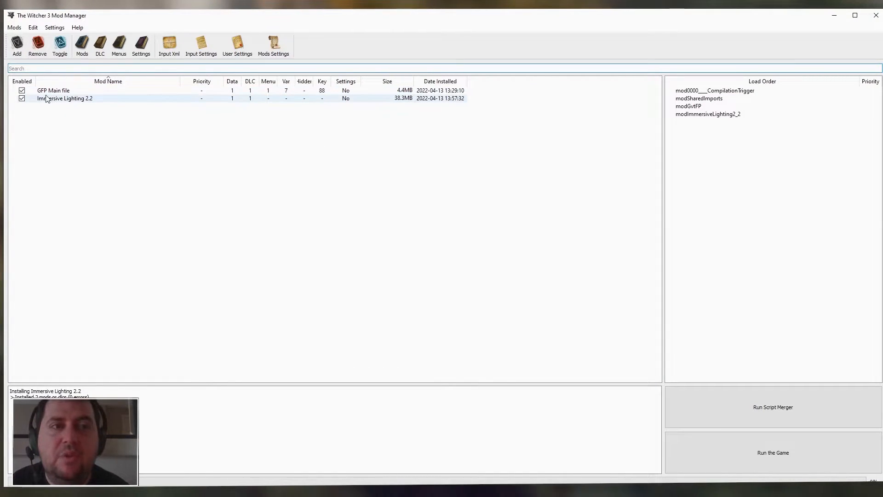
- Install the modQuestEditCamLight archive and check it for conflicts with Script Merger, closing the merger again
left_click(14, 28)
left_click(25, 38)
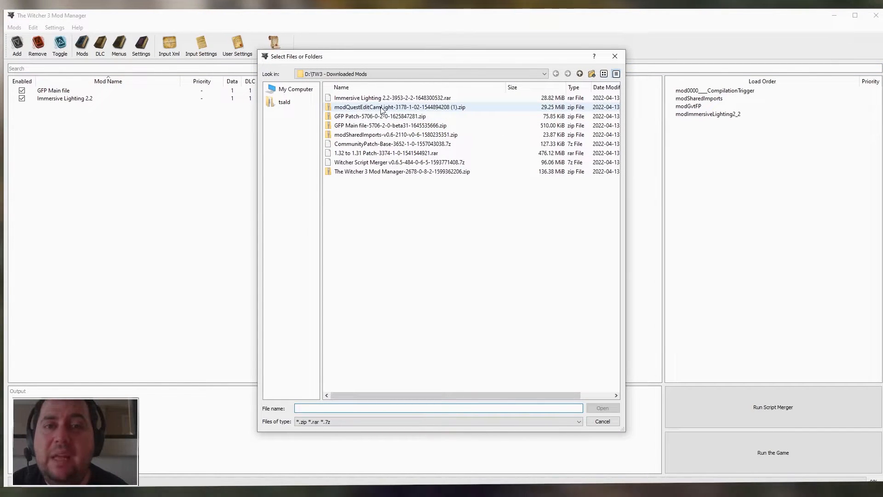
double_click(381, 110)
left_click(503, 272)
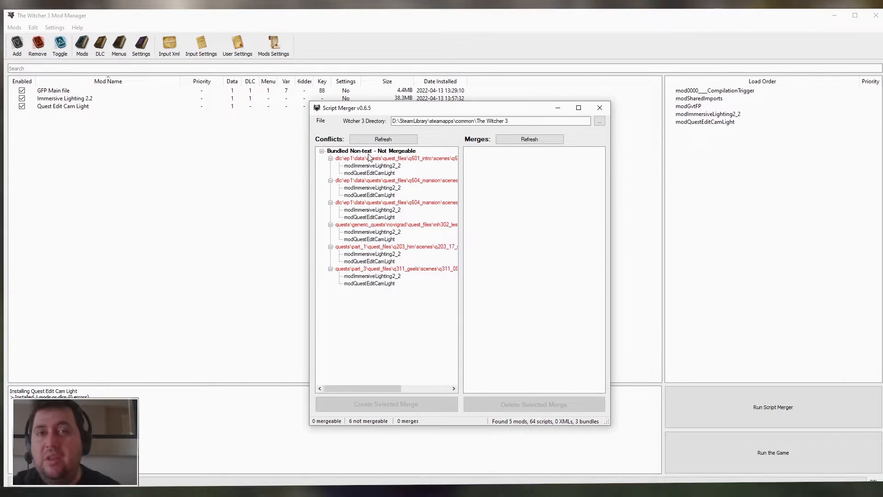
left_click(598, 108)
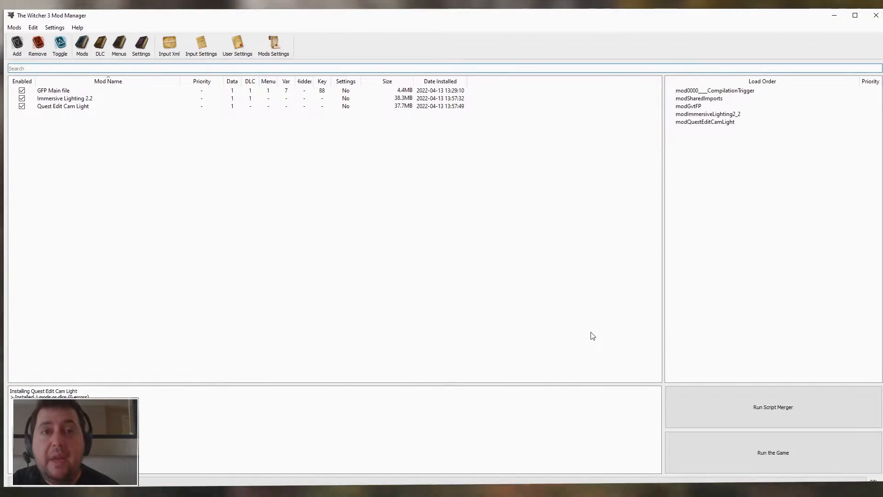
- Run the game from the mod manager
left_click(714, 444)
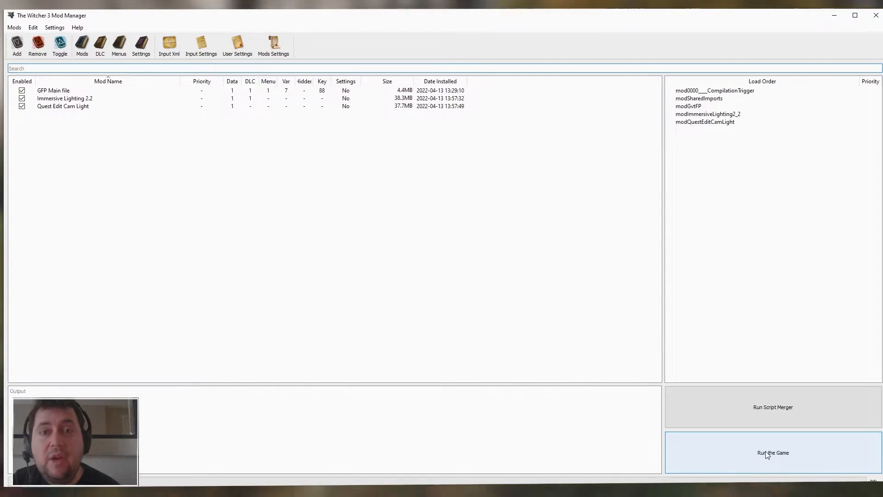
left_click(751, 444)
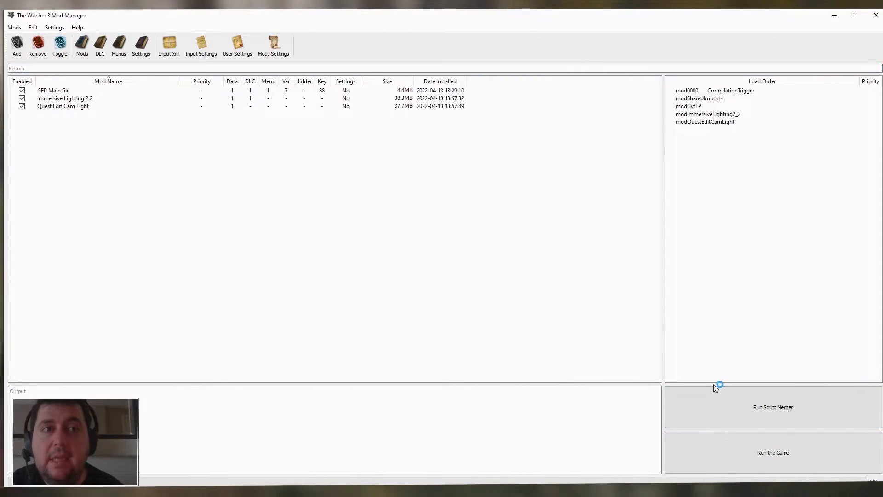
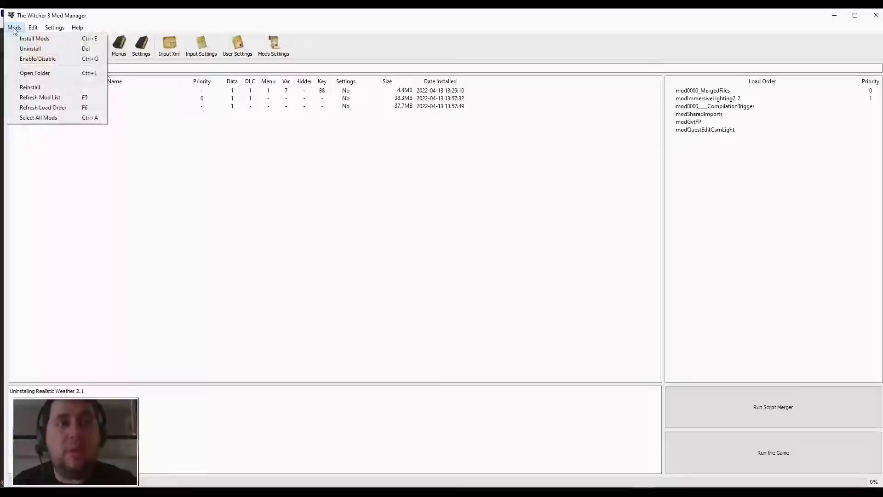
- Install the Realistic Weather 2.1 archive and accept running Script Merger on the changed mod list
left_click(35, 38)
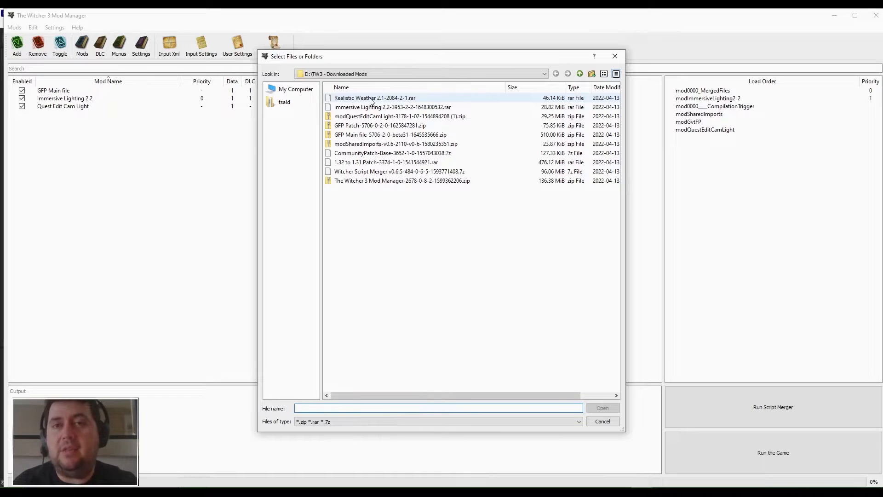
double_click(370, 99)
left_click(489, 273)
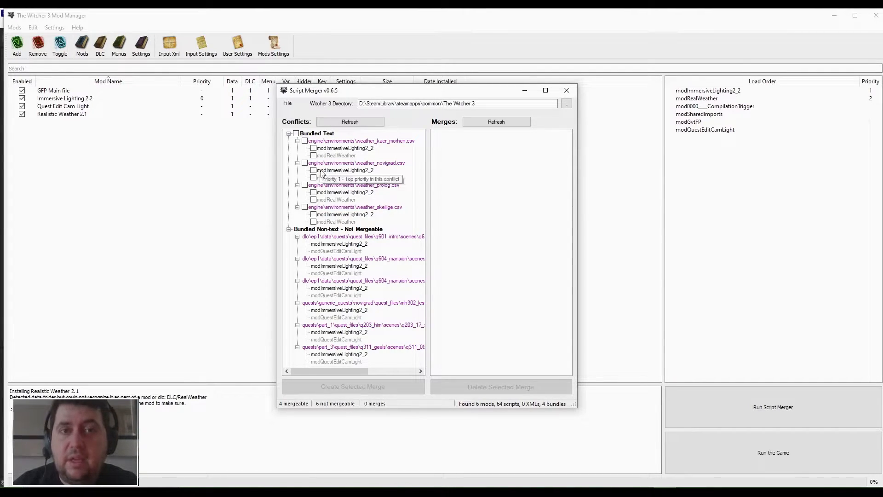
- Select all Bundled Text conflicts between modImmersiveLighting2_2 and modRealWeather, and create the 4 selected merges
left_click(304, 141)
left_click(305, 141)
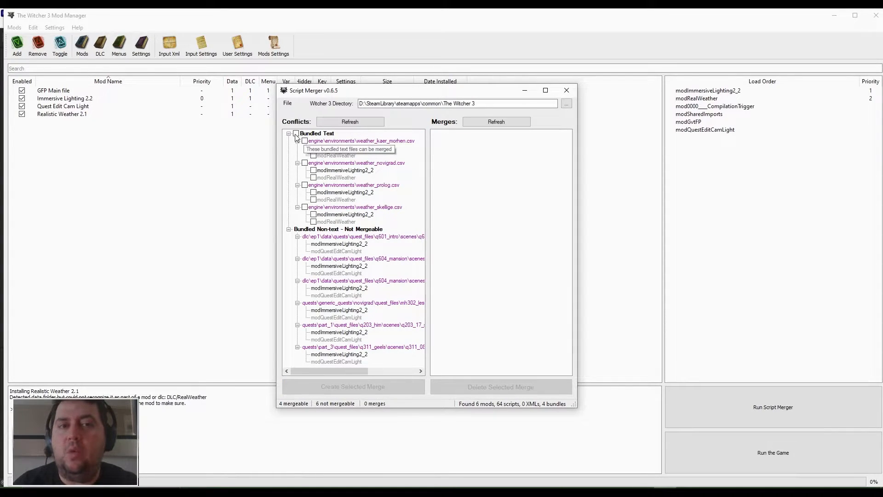
left_click(296, 134)
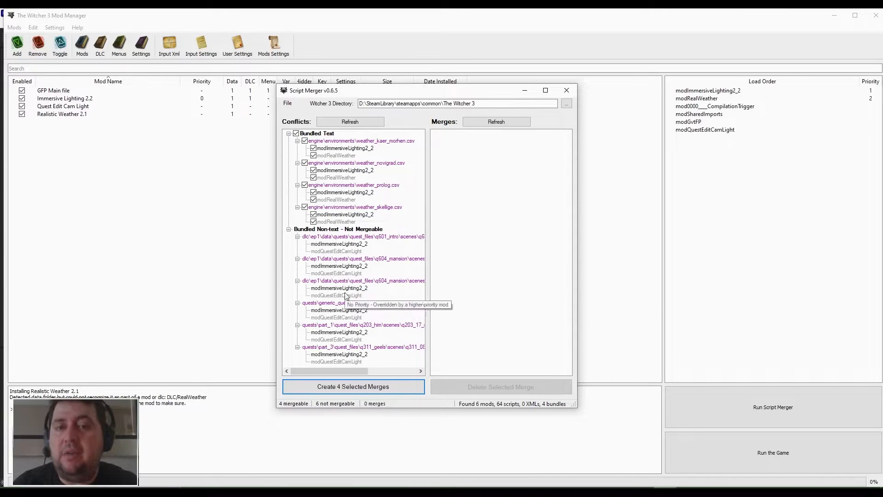
left_click(358, 385)
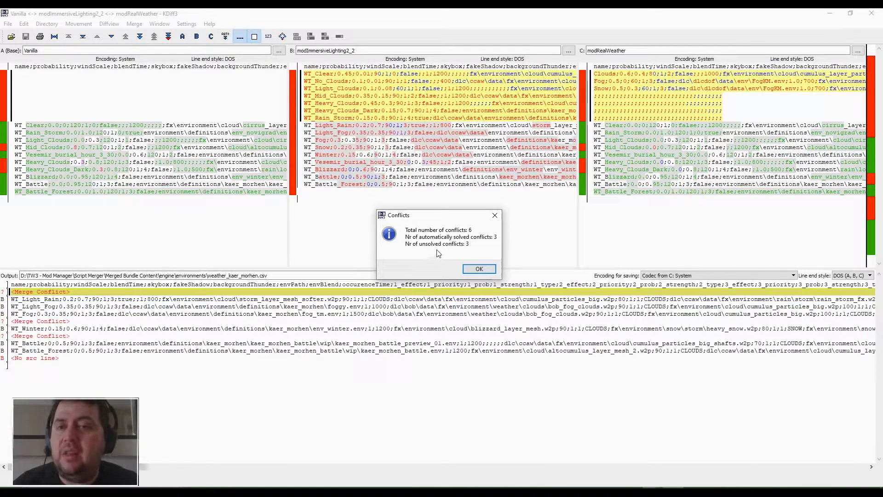
- Dismiss the KDiff3 conflict summary for weather_kaer_morhen.csv and widen the modImmersiveLighting2_2 comparison column
left_click(479, 270)
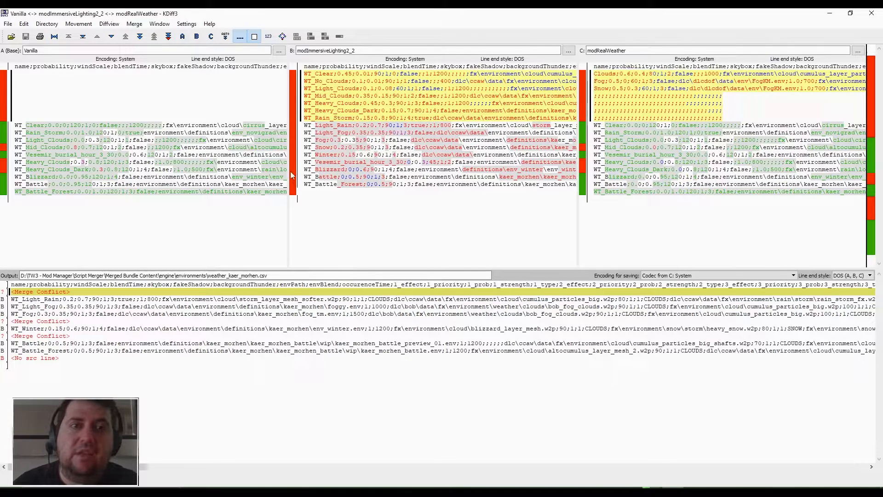
left_click_drag(287, 221, 250, 218)
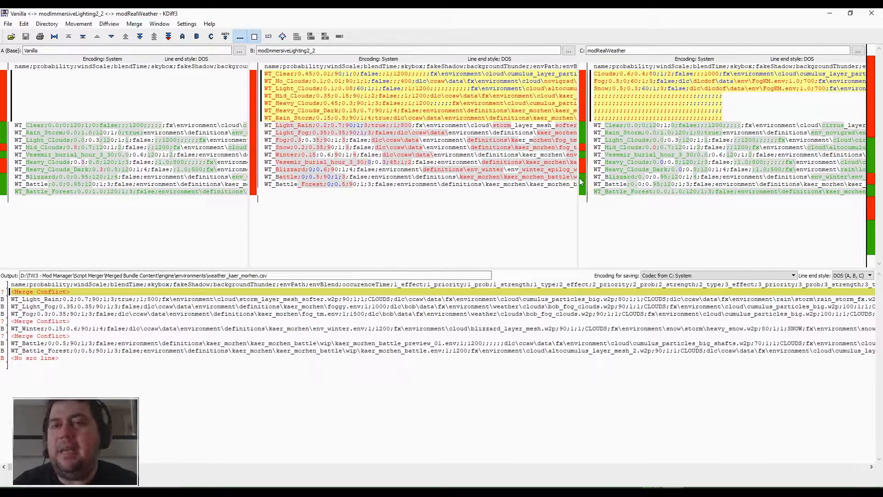
mouse_move(579, 178)
left_mouse_down()
mouse_move(600, 178)
mouse_move(590, 182)
left_mouse_up()
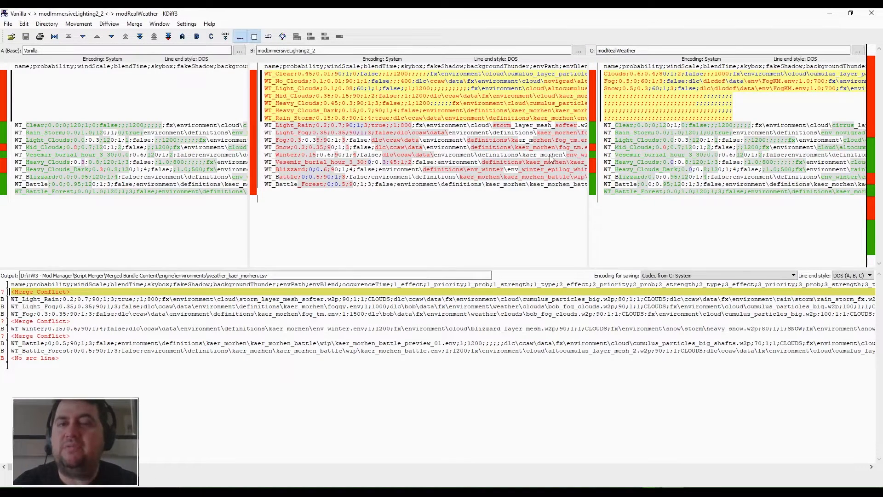
left_click_drag(249, 117, 244, 117)
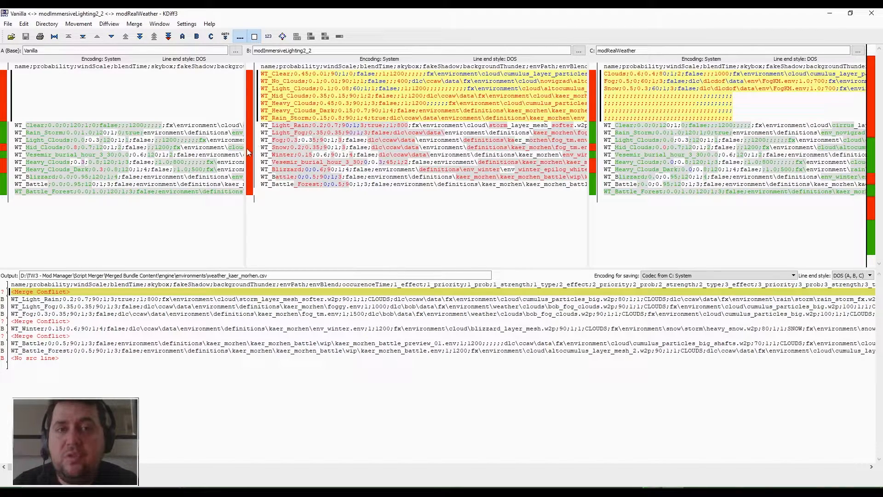
- Widen the modImmersiveLighting2_2 and modRealWeather comparison columns and look along the long weather lines
left_click_drag(247, 147, 193, 160)
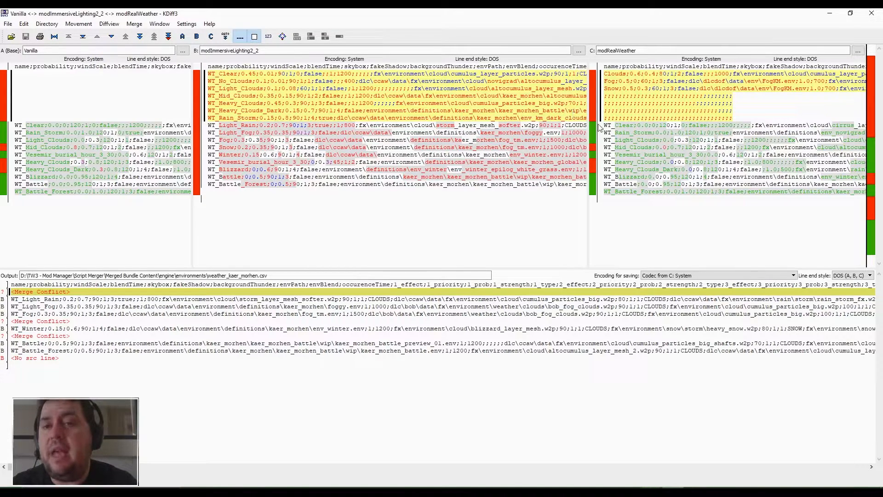
left_click_drag(590, 126, 560, 131)
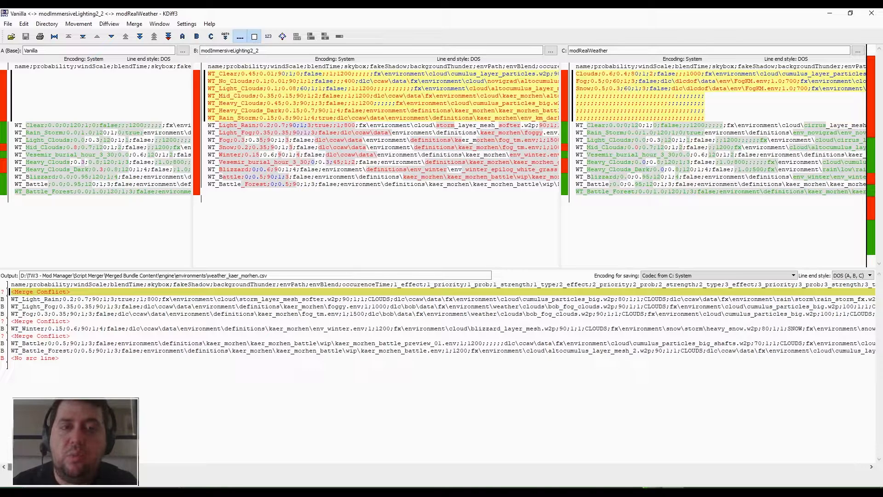
left_click_drag(73, 466, 78, 487)
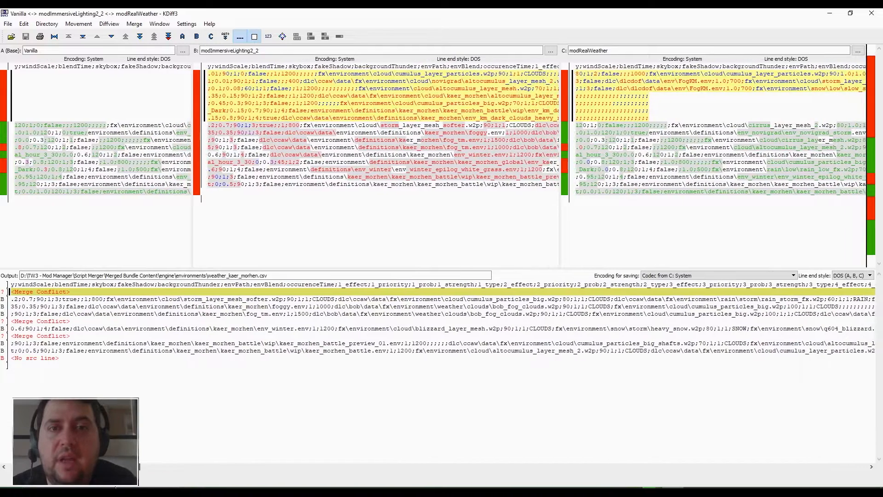
left_click_drag(119, 480, 356, 316)
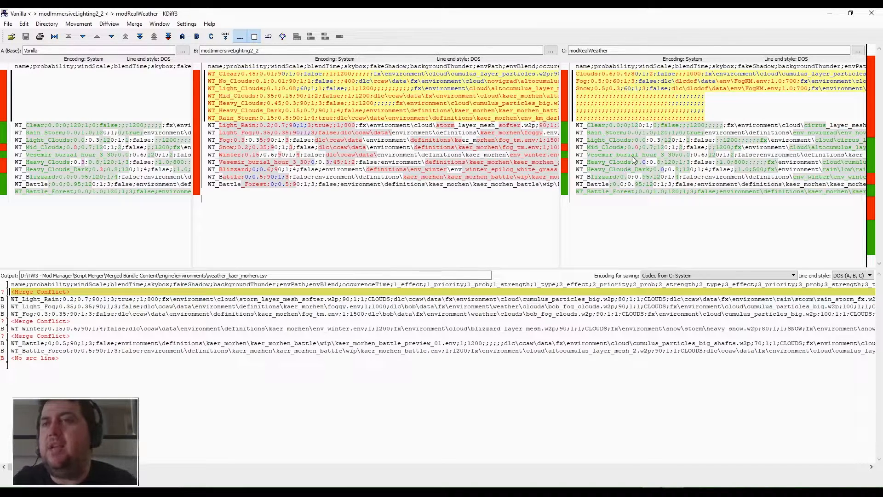
- Resolve the first merge conflict in weather_kaer_morhen.csv with the modImmersiveLighting2_2 (B) lines followed by the modRealWeather (C) lines
right_click(445, 294)
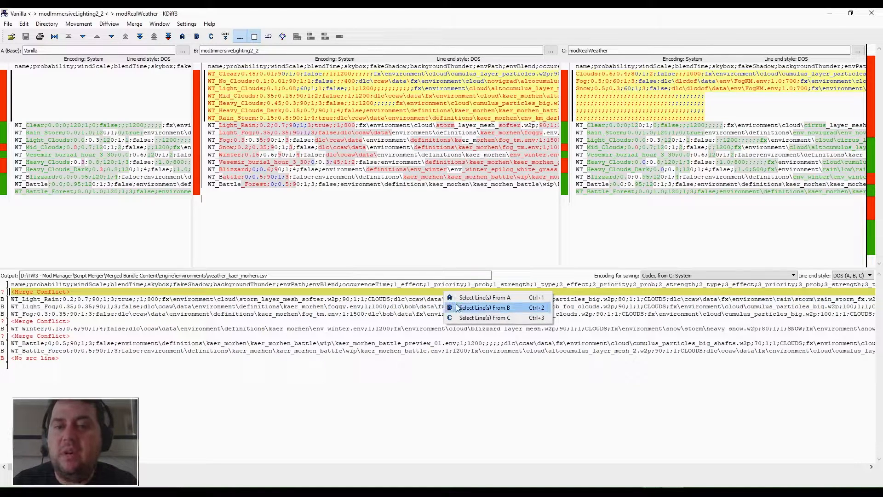
right_click(420, 290)
right_click(419, 295)
left_click(399, 292)
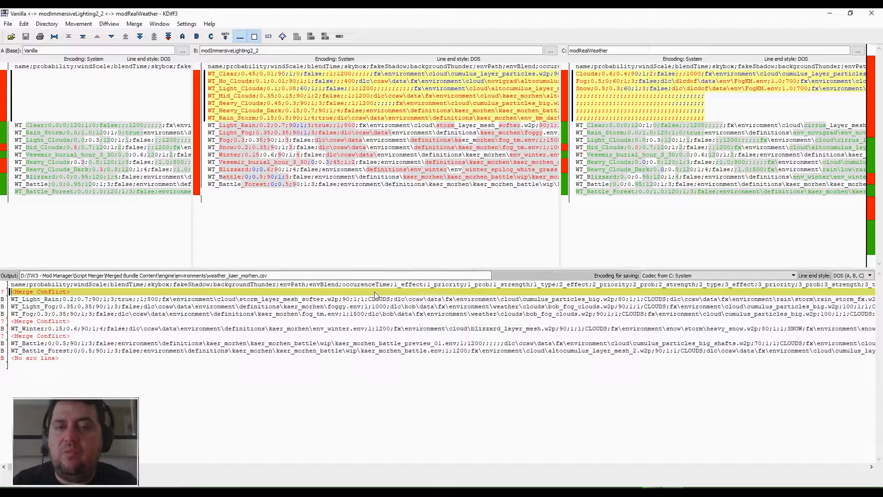
right_click(404, 291)
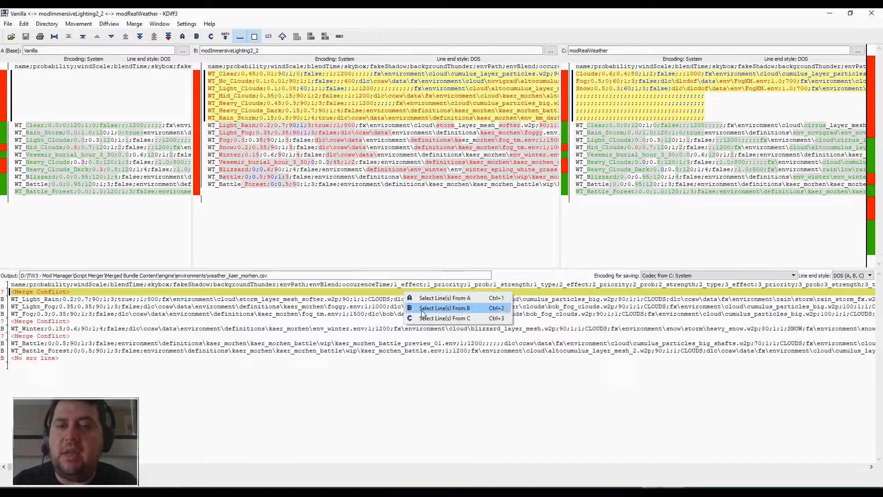
left_click(422, 310)
right_click(411, 301)
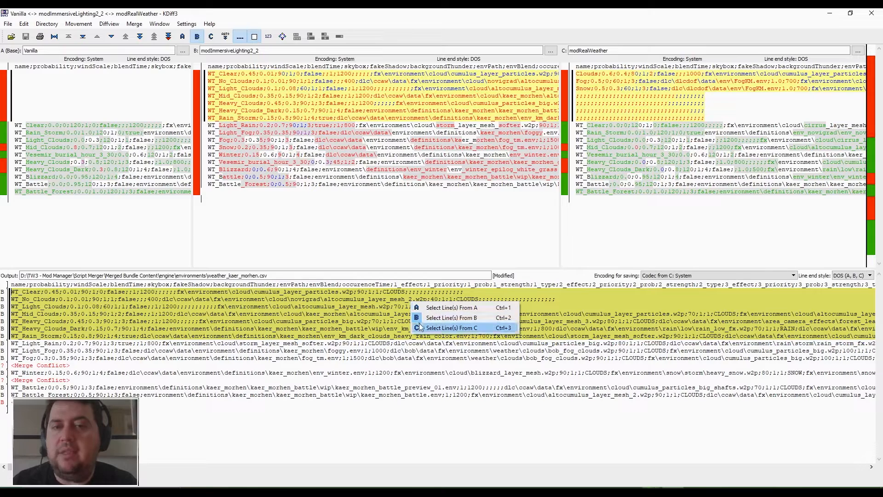
left_click(418, 324)
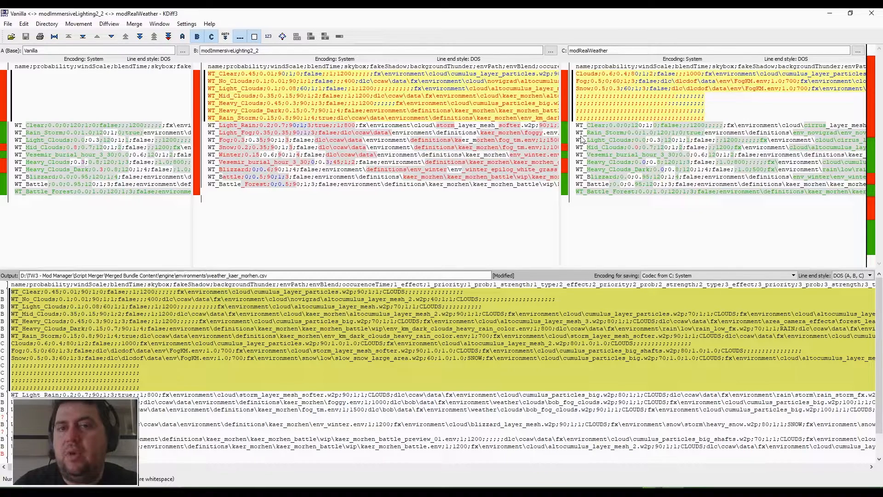
- Remove and re-add the modRealWeather (C) lines twice in the first conflict of the merge output
right_click(513, 321)
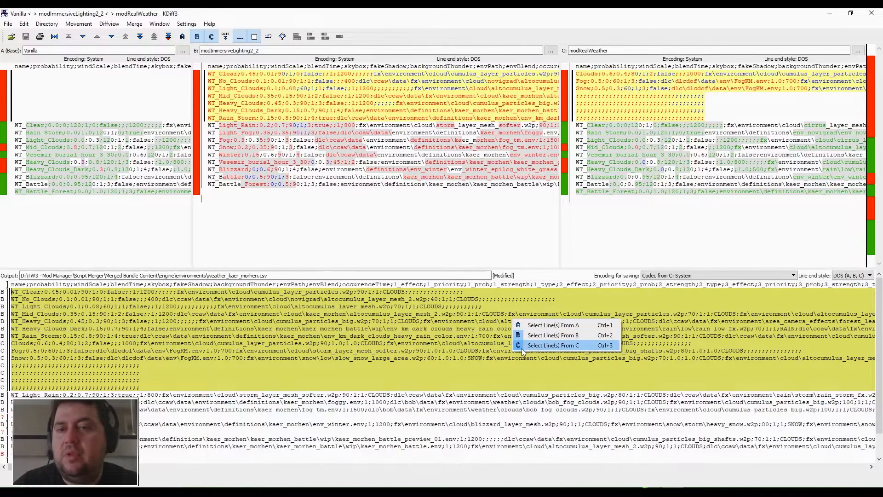
left_click(522, 348)
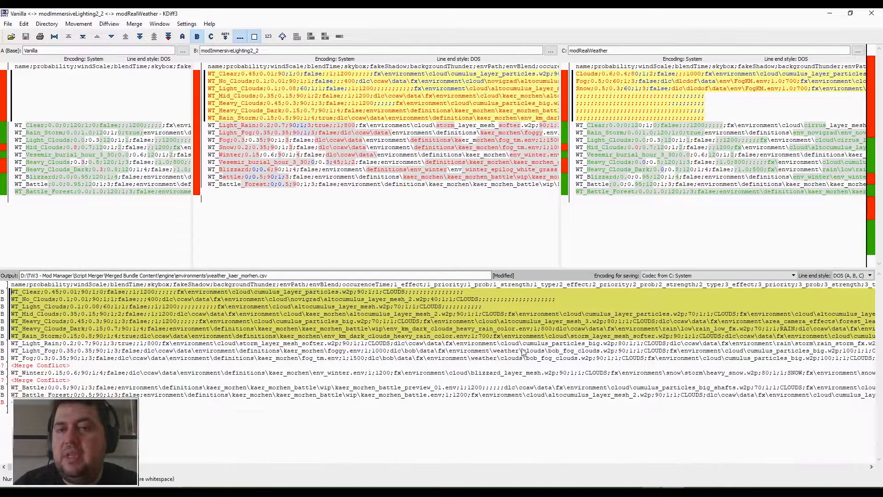
right_click(503, 309)
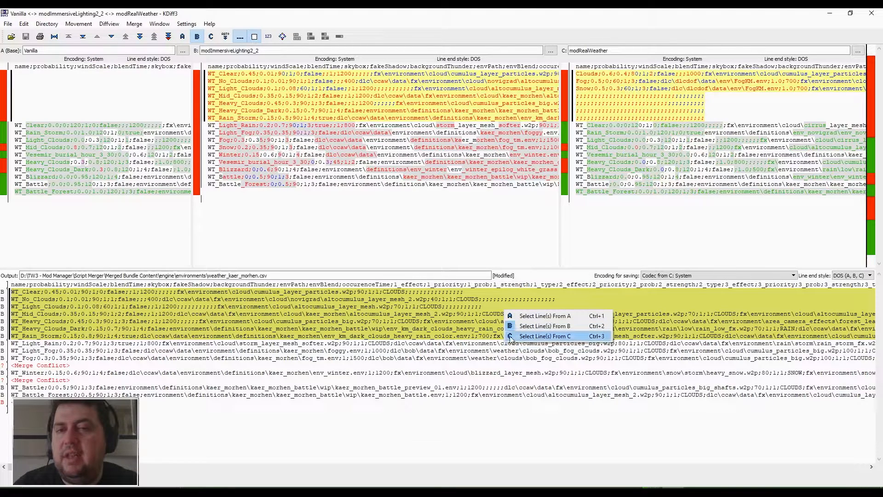
left_click(512, 337)
right_click(494, 321)
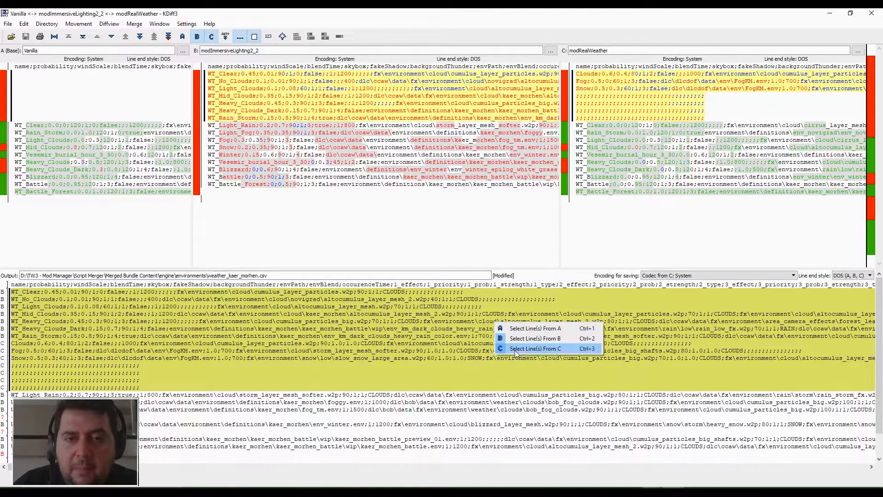
left_click(515, 350)
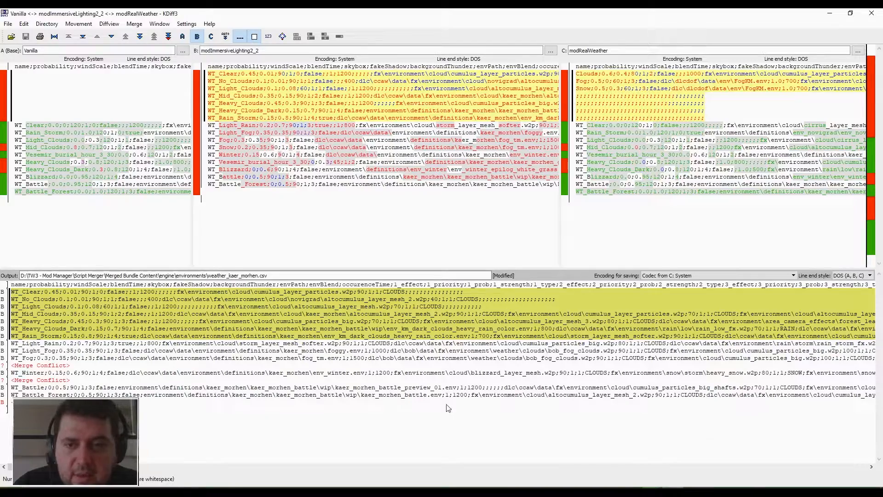
mouse_move(107, 466)
left_mouse_down()
mouse_move(263, 464)
mouse_move(104, 465)
left_mouse_up()
right_click(138, 327)
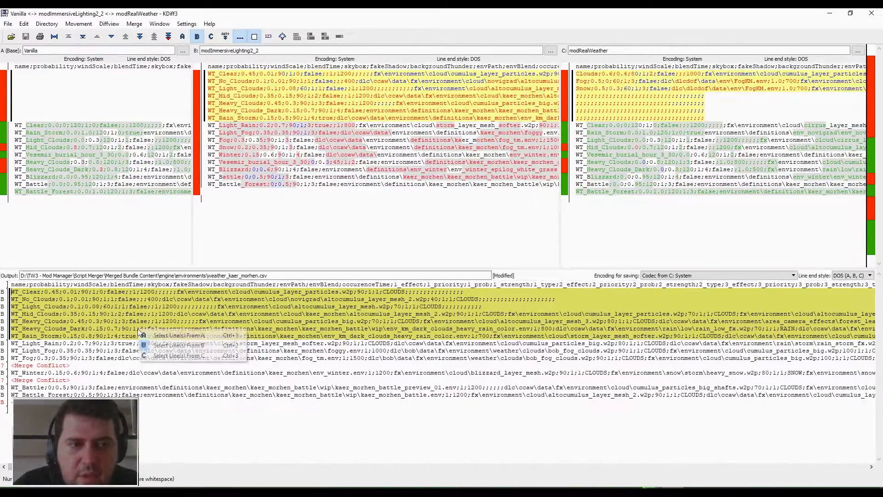
left_click(156, 352)
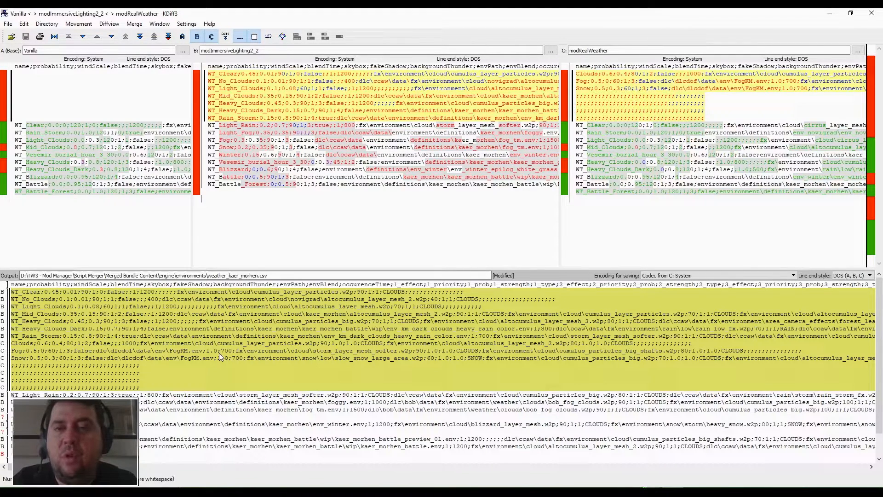
- Resolve the WT_Snow / WT_Mid_Clouds conflict in weather_kaer_morhen.csv with the lines from B followed by C
left_click(563, 148)
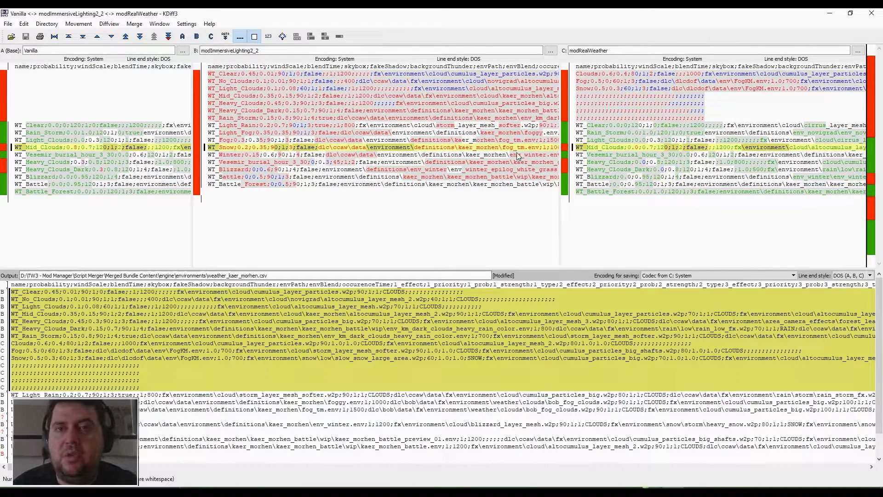
scroll(480, 435, "down", 1)
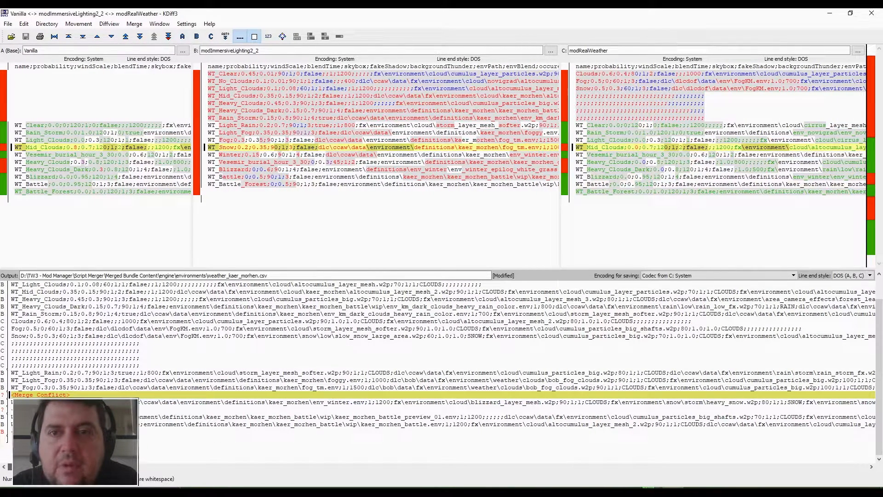
mouse_move(100, 466)
left_mouse_down()
mouse_move(269, 464)
mouse_move(96, 465)
left_mouse_up()
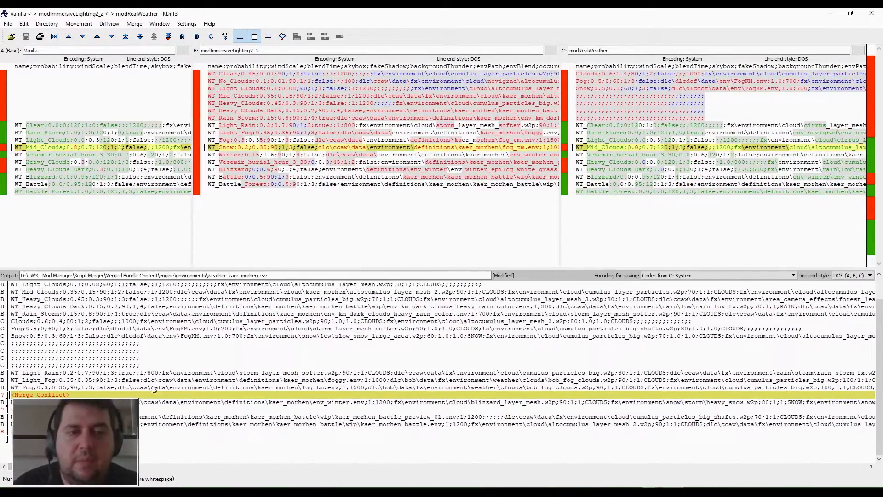
right_click(193, 396)
left_click(211, 411)
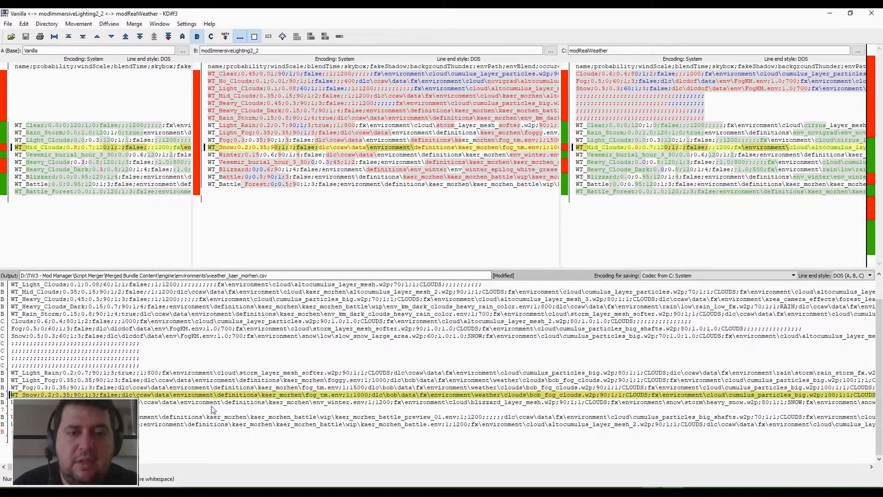
key("ctrl+3")
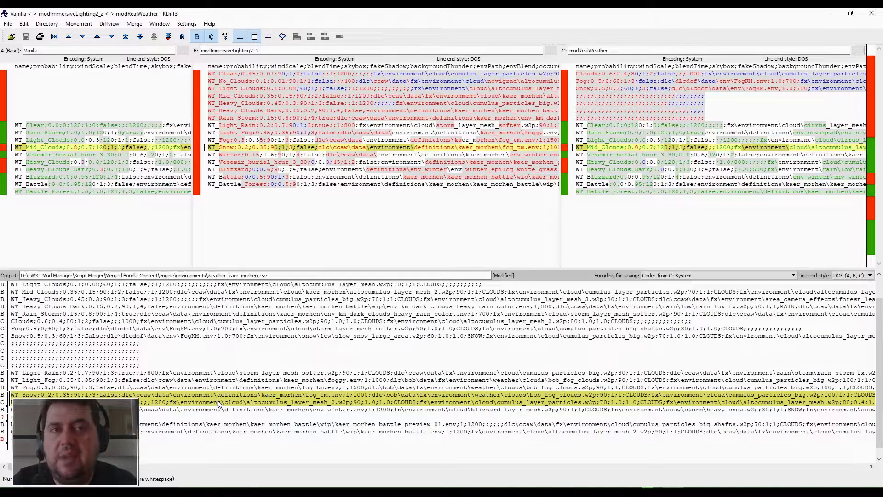
- Go to the conflict starting at WT_Vesemir_burial_hour_3_30 and resolve it with the lines from B followed by C
key("ctrl+Page_Down")
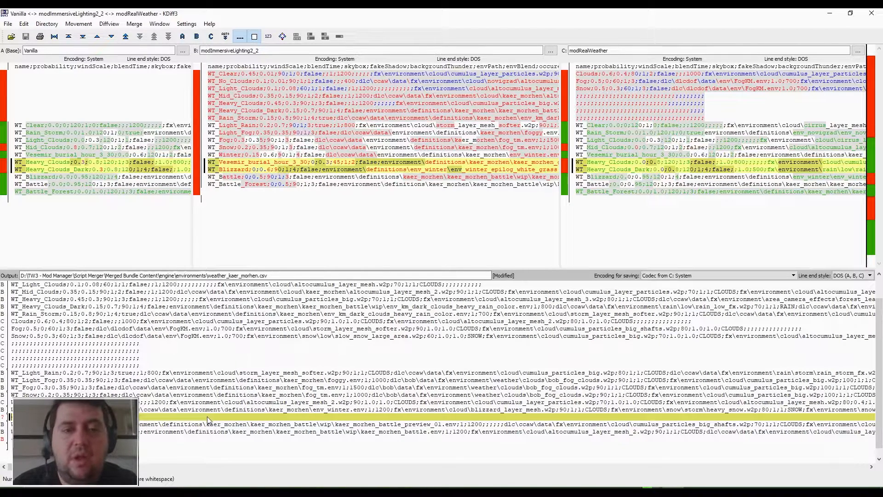
right_click(208, 417)
left_click(248, 433)
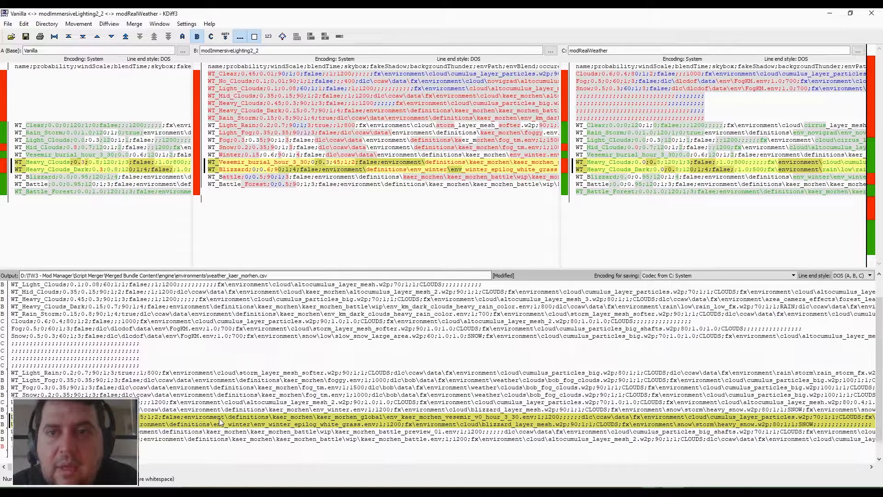
right_click(219, 417)
left_click(241, 445)
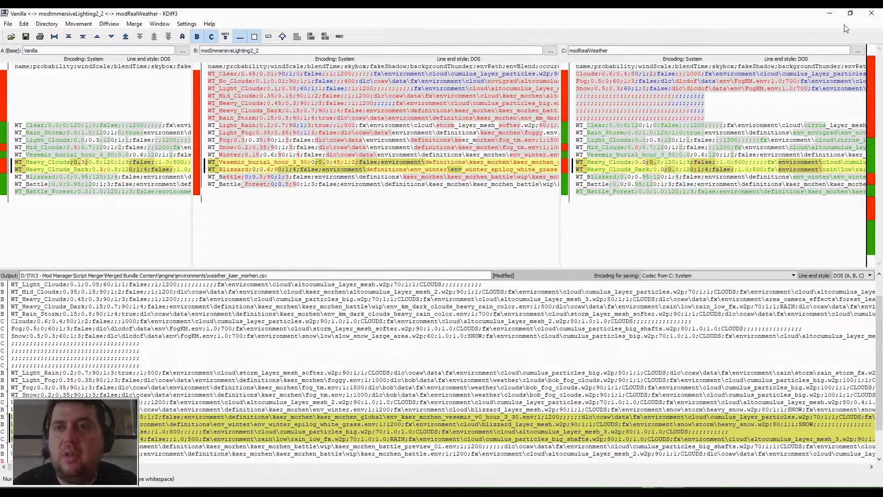
- Save and close the weather_kaer_morhen.csv merge, and continue to the weather_novigrad.csv merge past its conflict summary
left_click(872, 14)
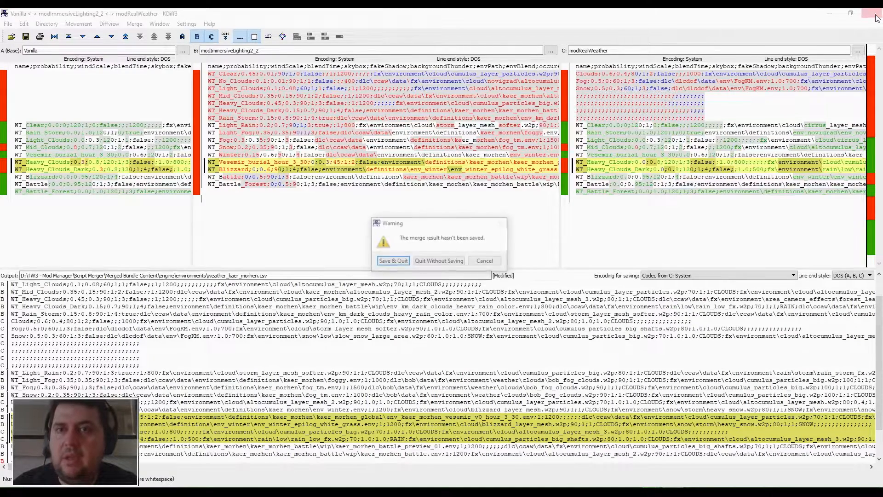
left_click(388, 261)
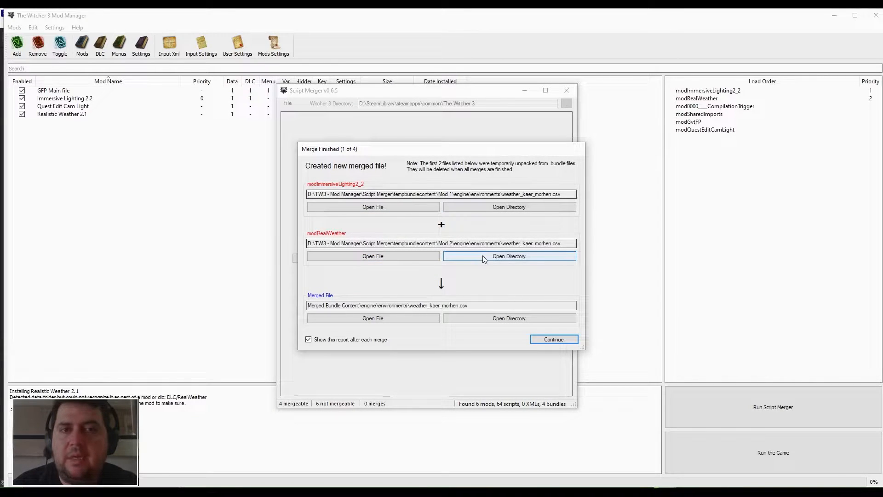
left_click(543, 340)
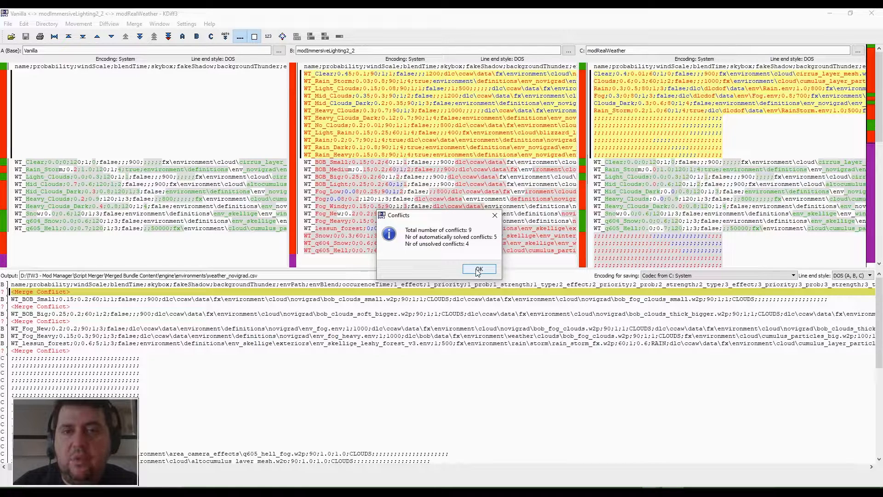
left_click(478, 269)
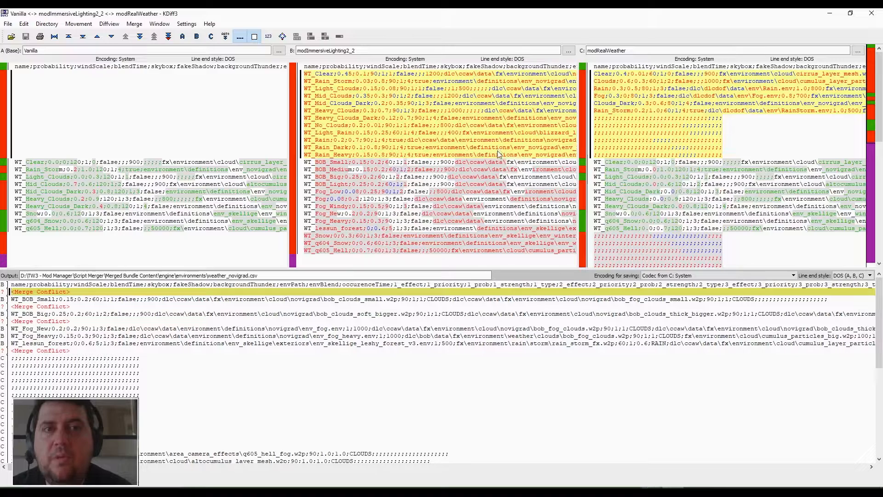
- Resolve the first merge conflict in weather_novigrad.csv with the modImmersiveLighting2_2 (B) lines
left_click_drag(140, 467, 118, 475)
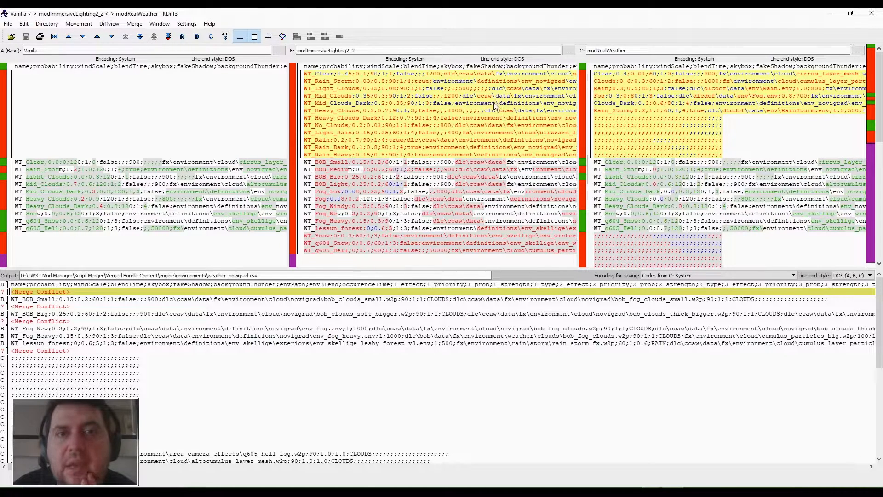
right_click(241, 292)
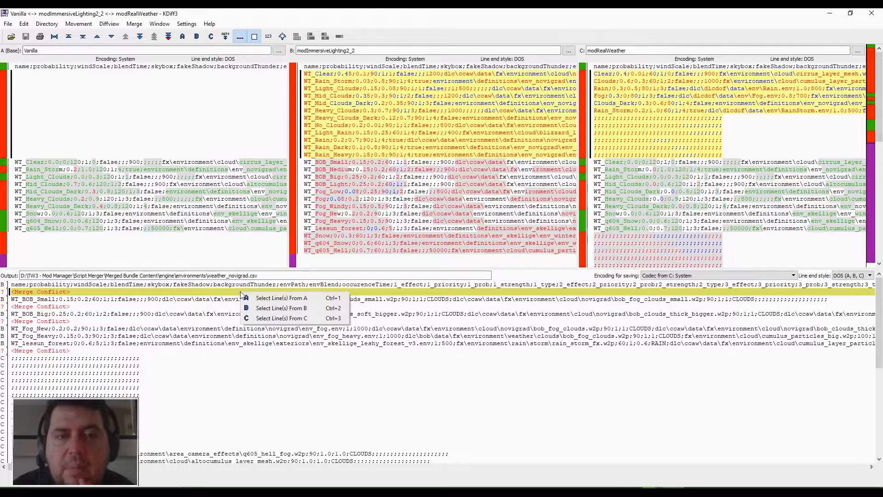
left_click(260, 308)
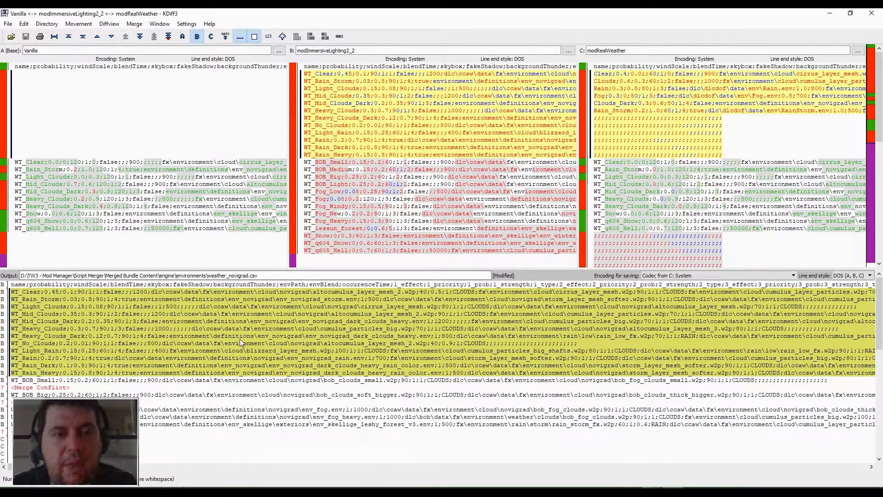
- Go to the WT_BOB_Medium / WT_Rain_Storm conflict in weather_novigrad.csv and resolve it with the lines from B followed by C
key("ctrl+Page_Down")
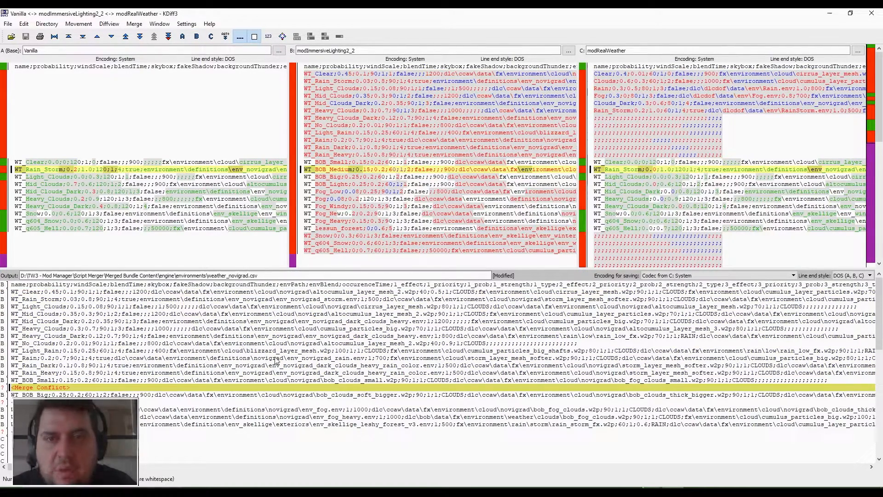
right_click(308, 390)
left_click(327, 402)
right_click(324, 388)
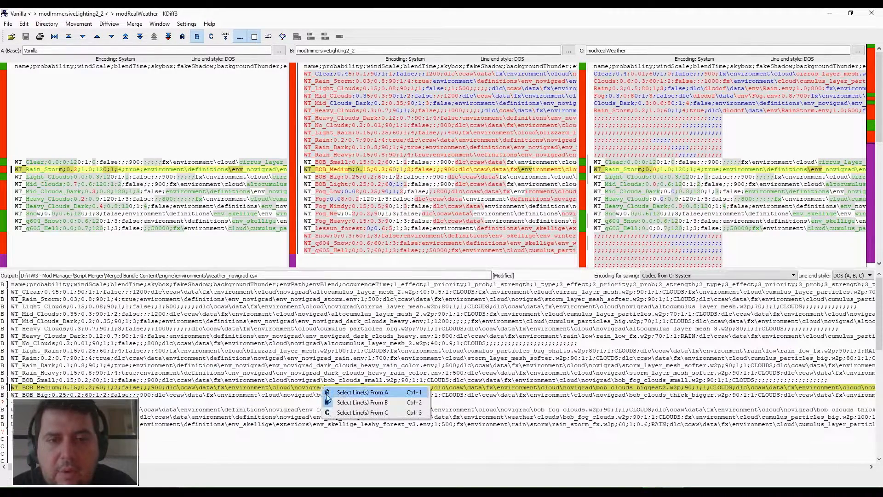
left_click(332, 412)
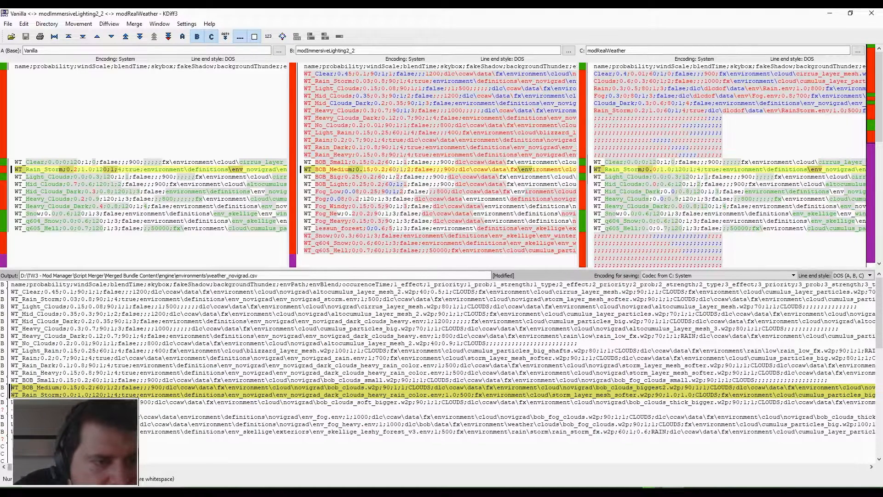
mouse_move(115, 466)
left_mouse_down()
mouse_move(191, 463)
mouse_move(115, 466)
left_mouse_up()
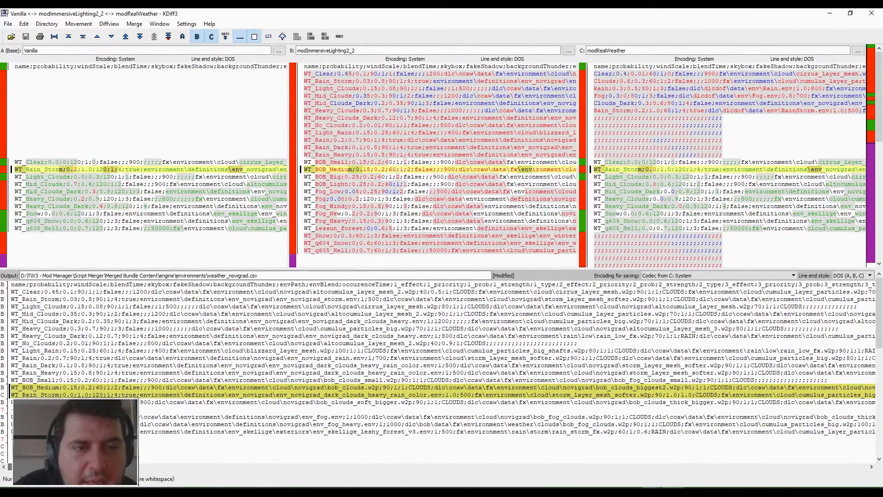
- Keep only the C line for the WT_BOB_Medium / WT_Rain_Storm conflict and resolve the following WT_BOB_Light / WT_Mid_Clouds conflict with only the C lines
right_click(123, 395)
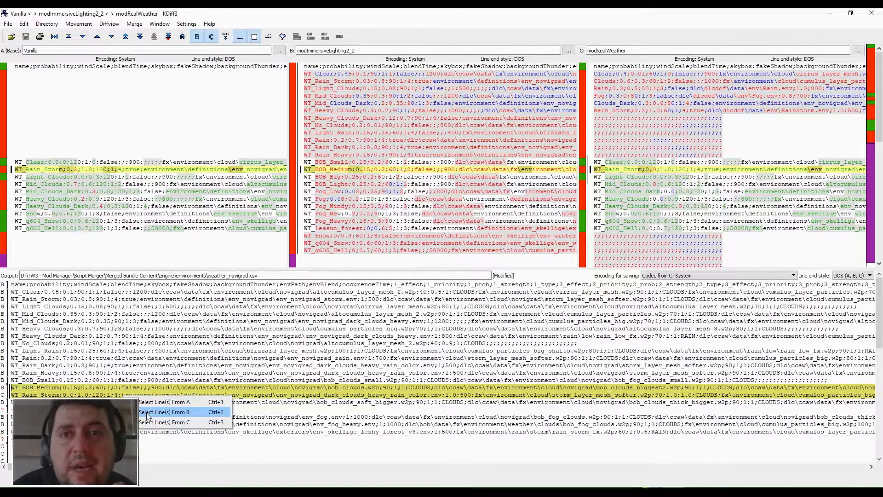
left_click(164, 412)
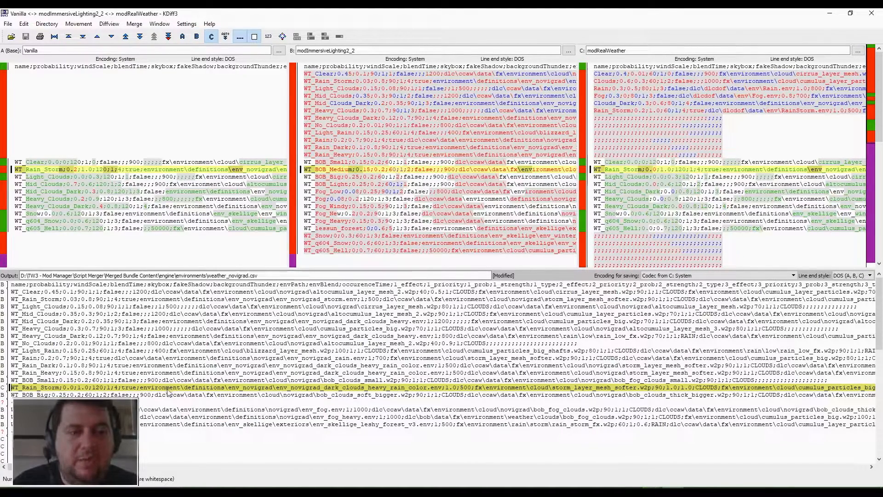
key("ctrl+Page_Down")
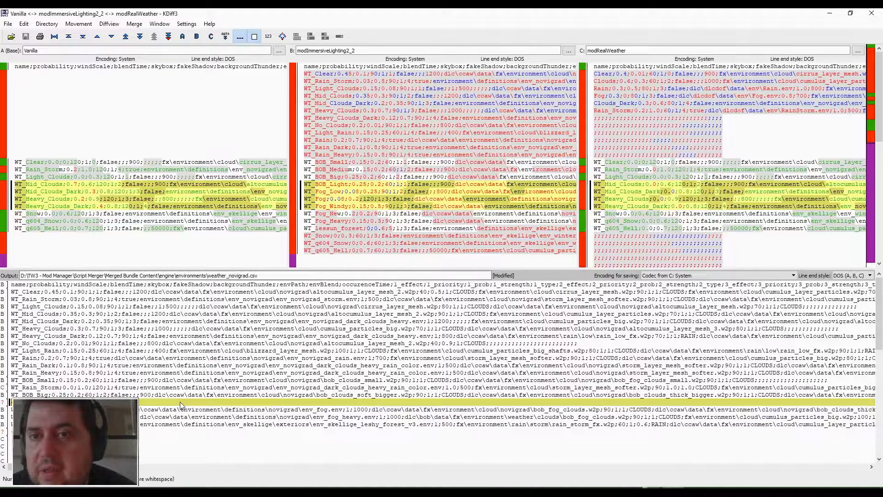
right_click(181, 402)
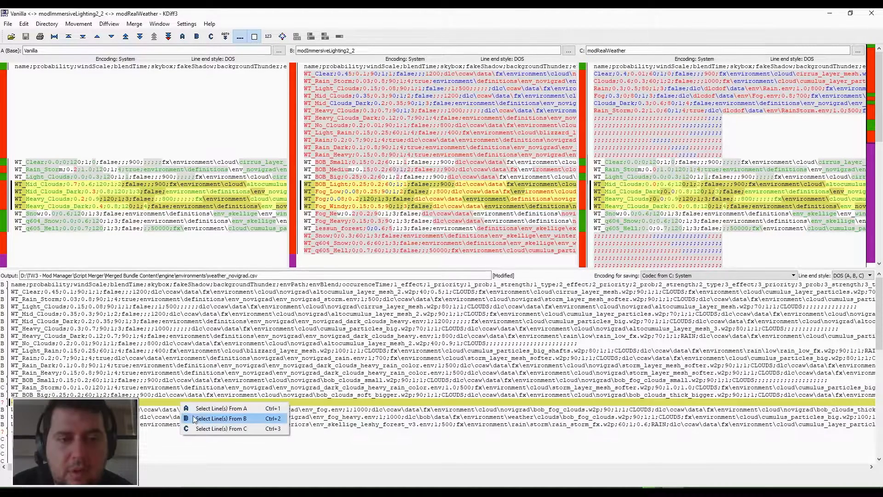
left_click(193, 415)
right_click(192, 415)
left_click(196, 435)
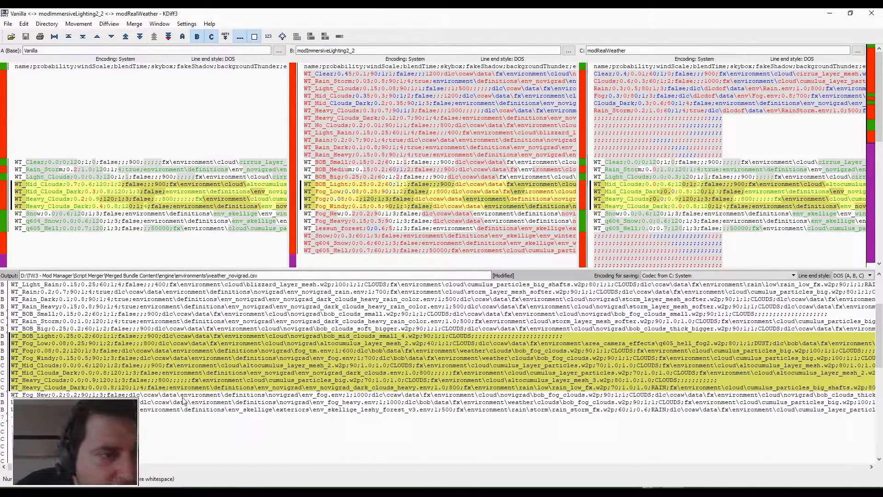
right_click(143, 379)
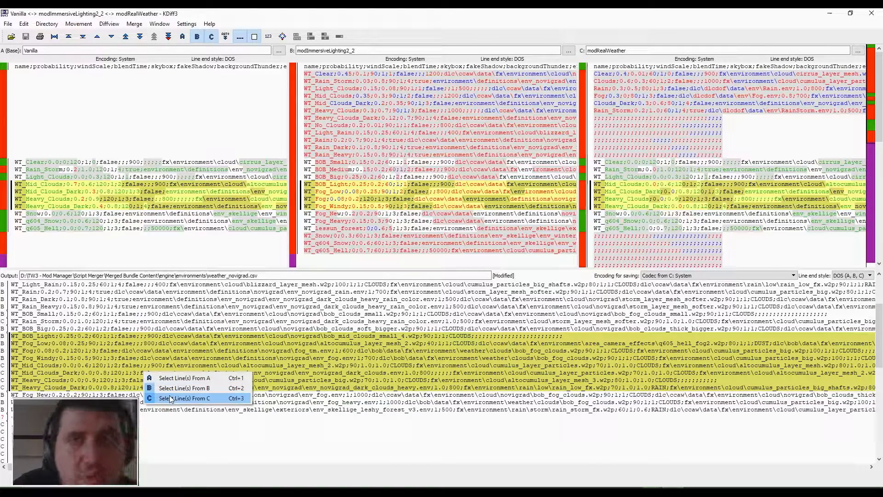
left_click(172, 398)
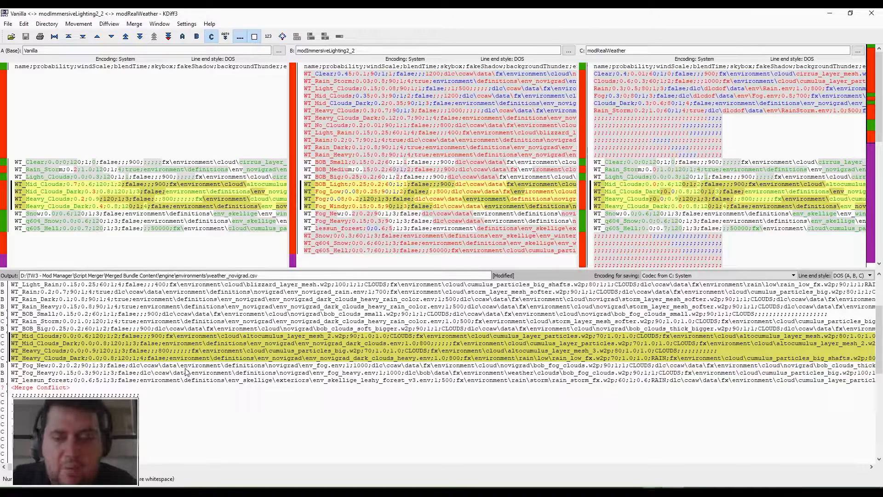
- Resolve the WT_Snow conflict in weather_novigrad.csv with the lines from B, and save and close the merge
key("ctrl+Page_Down")
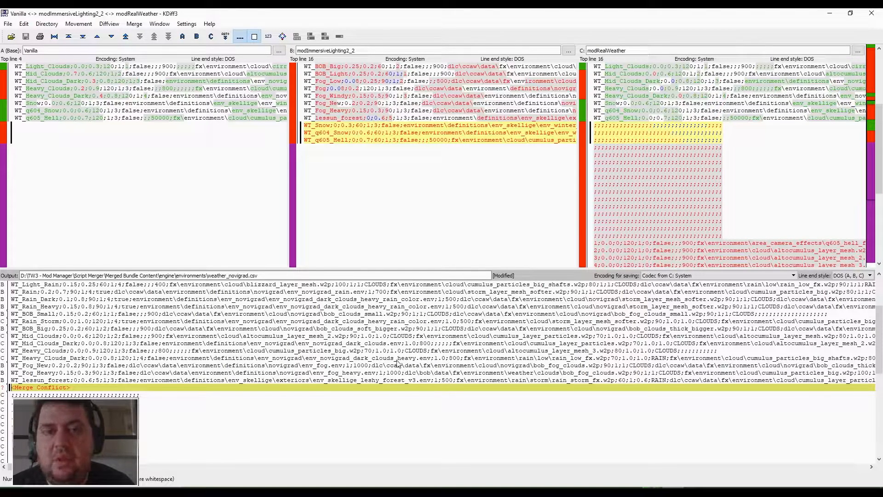
right_click(401, 390)
left_click(429, 404)
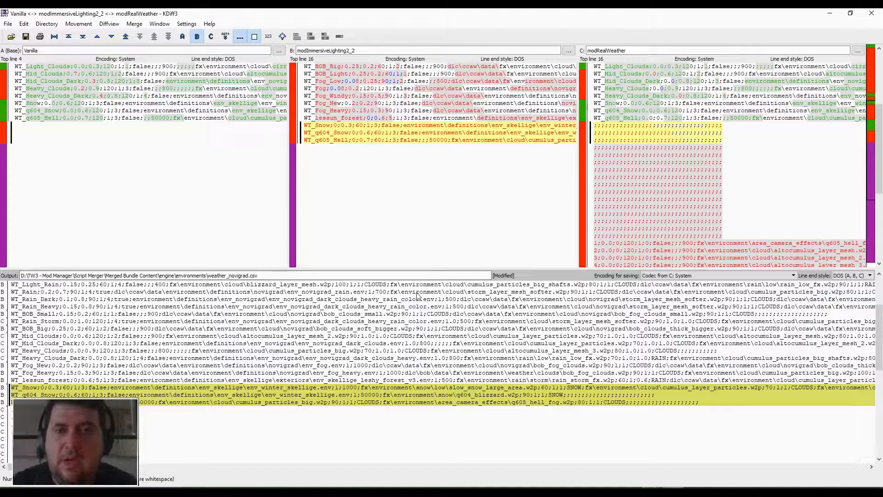
left_click(871, 13)
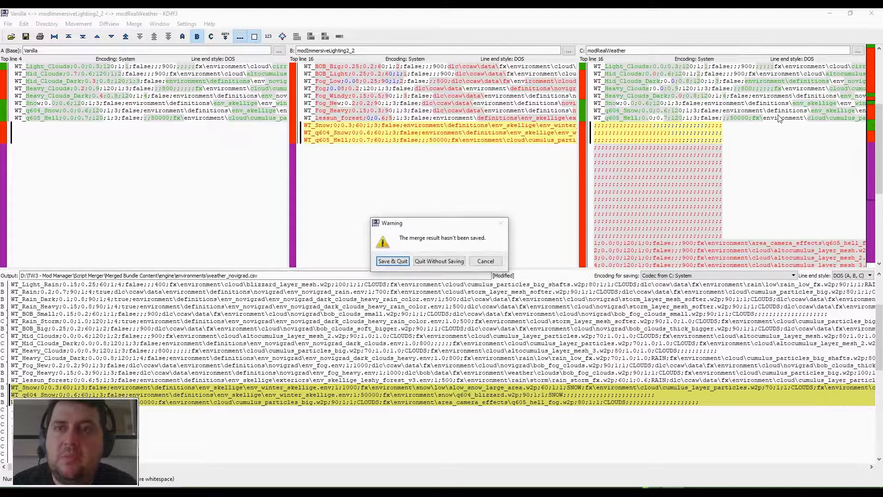
left_click(392, 261)
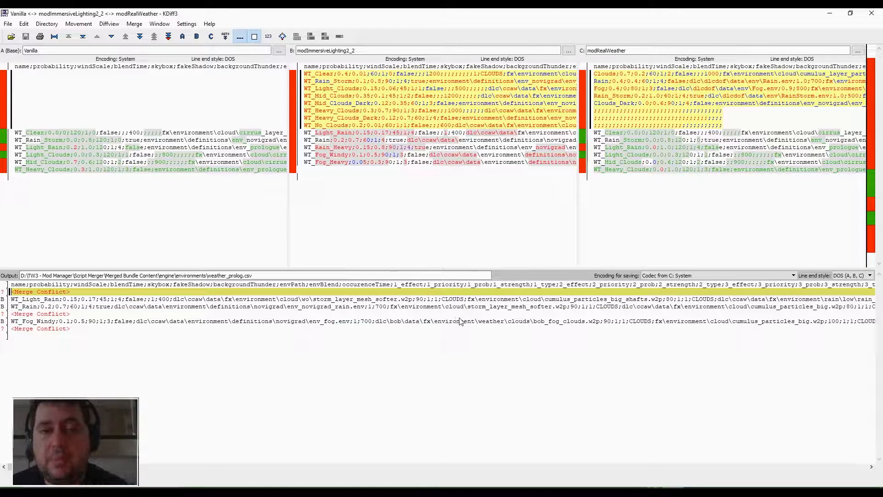
- Compare the B and C lines for the first conflict in weather_prolog.csv and resolve it with only the modImmersiveLighting2_2 (B) lines
right_click(441, 292)
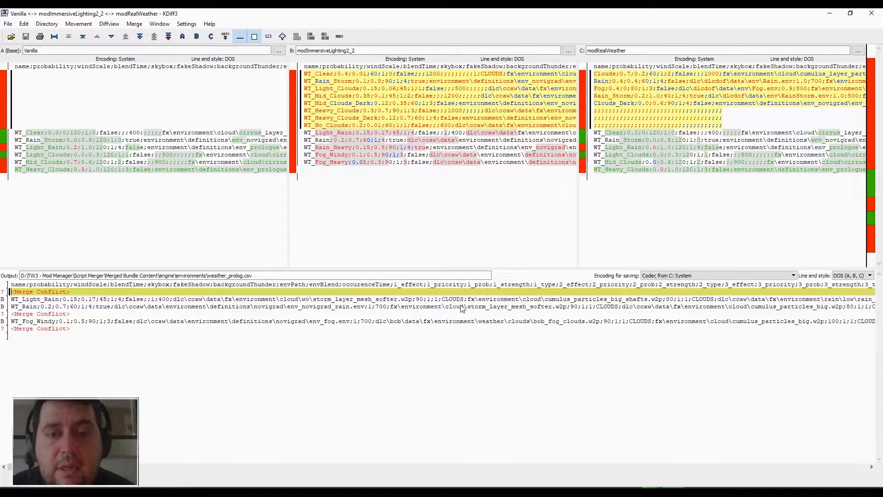
left_click(446, 304)
right_click(446, 306)
left_click(462, 328)
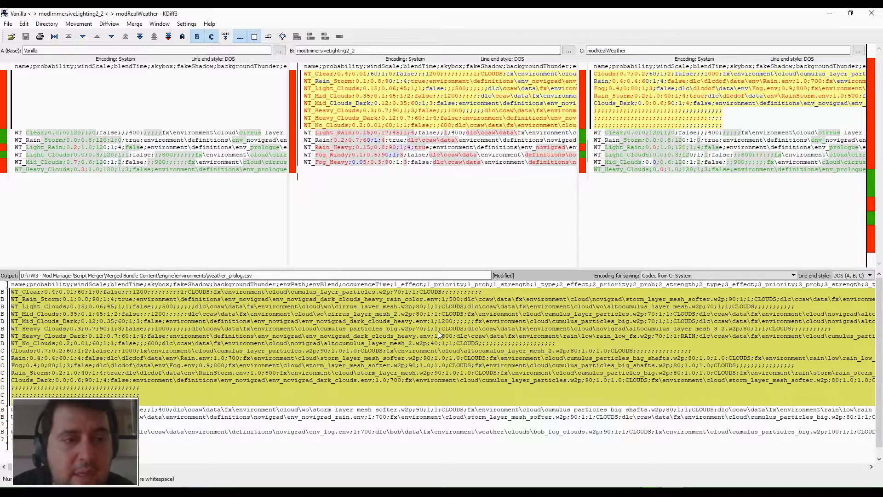
key("ctrl+3")
right_click(255, 320)
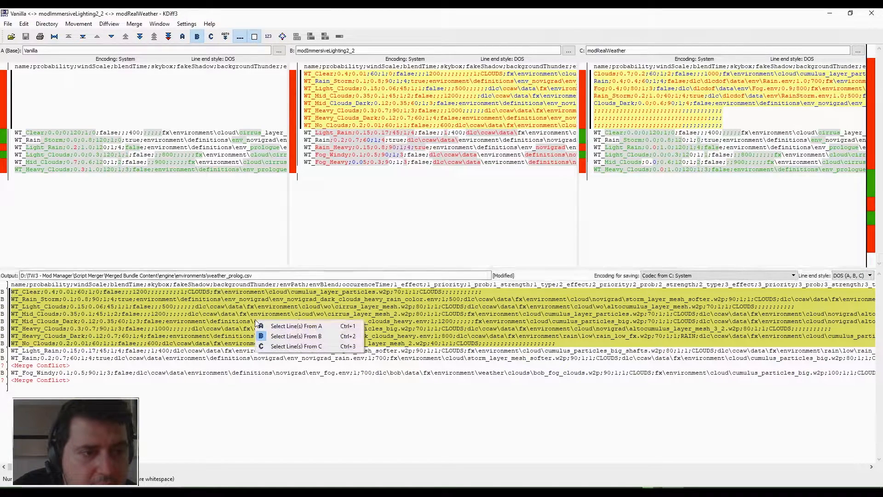
left_click(296, 346)
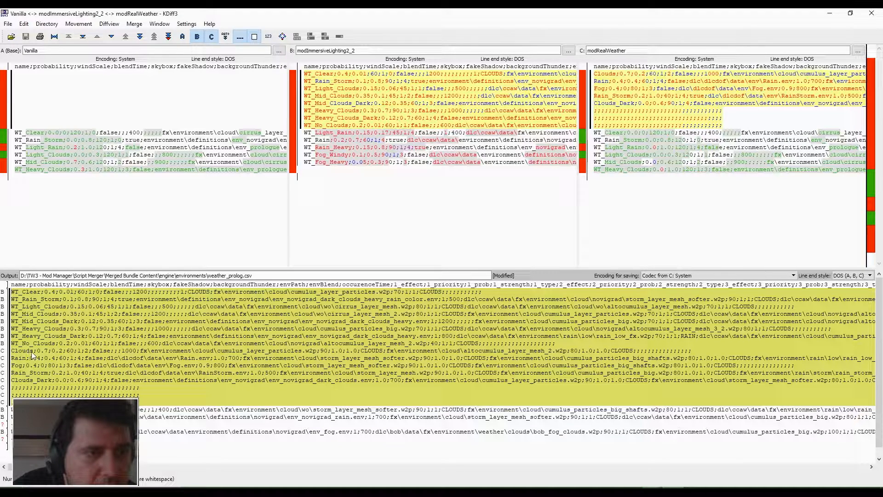
right_click(87, 314)
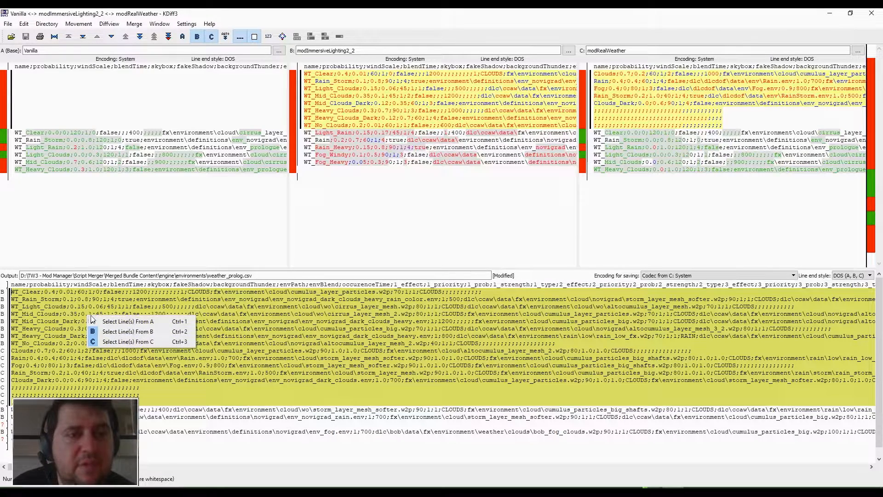
left_click(121, 341)
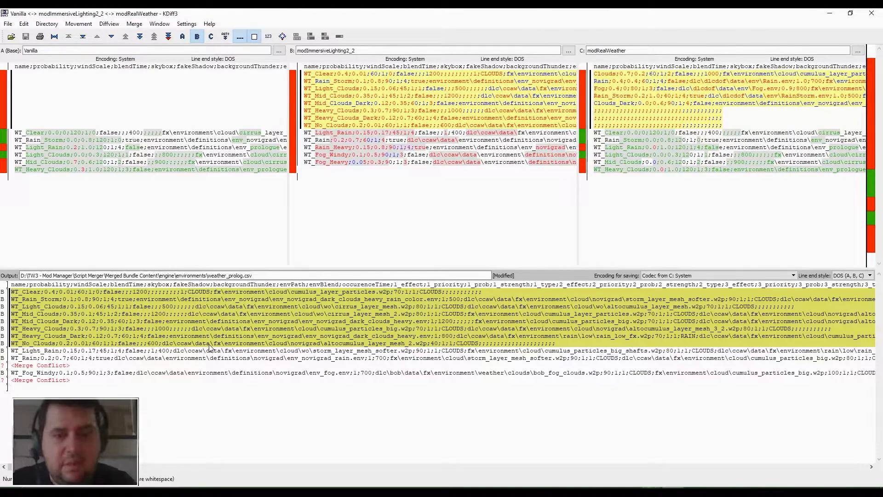
- Go to the WT_Rain_Heavy / WT_Light_Rain conflict in weather_prolog.csv and resolve it with the lines from B followed by C
left_click(233, 365)
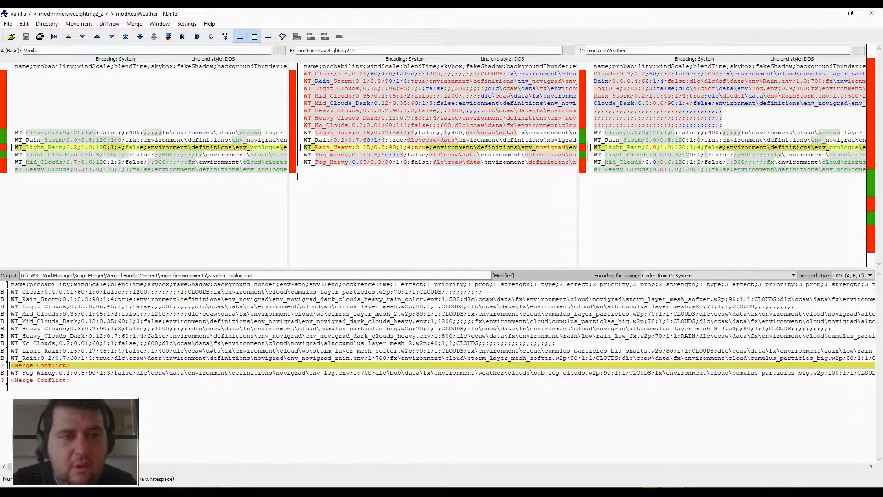
right_click(252, 369)
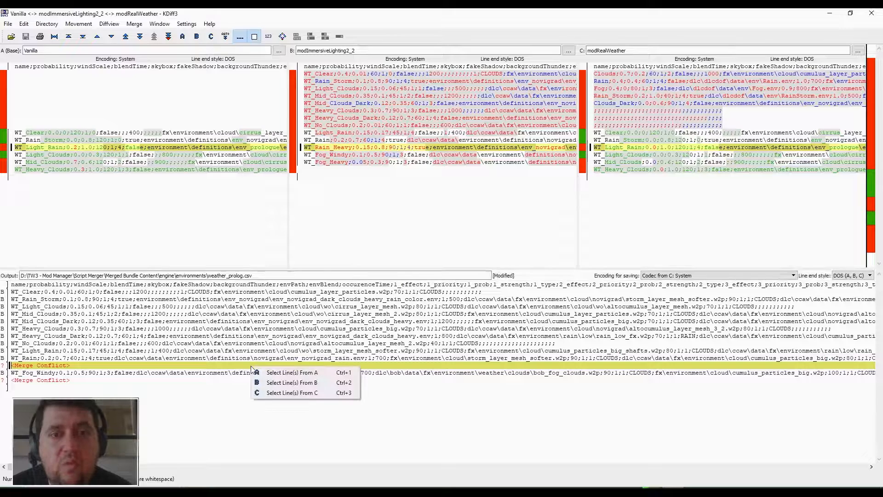
left_click(270, 383)
right_click(265, 368)
left_click(277, 390)
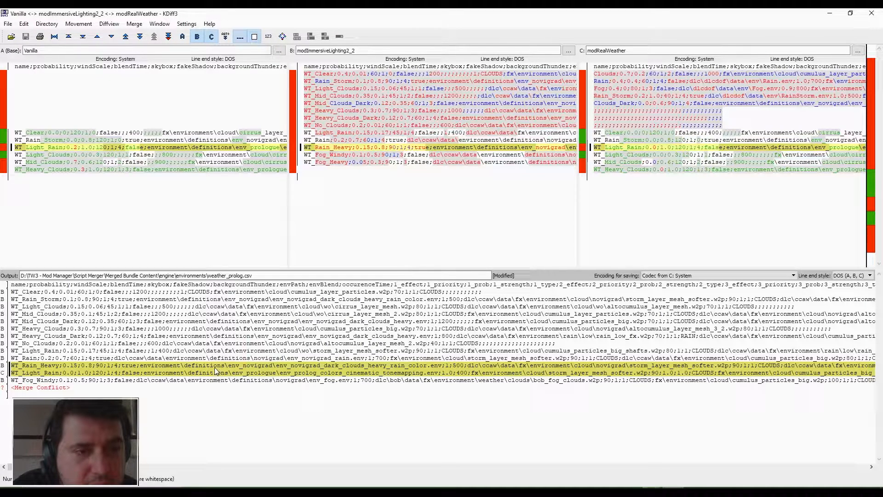
- Go to the WT_Fog_Heavy / WT_Mid_Clouds conflict in weather_prolog.csv and resolve it with the lines from B followed by C
key("ctrl+Page_Down")
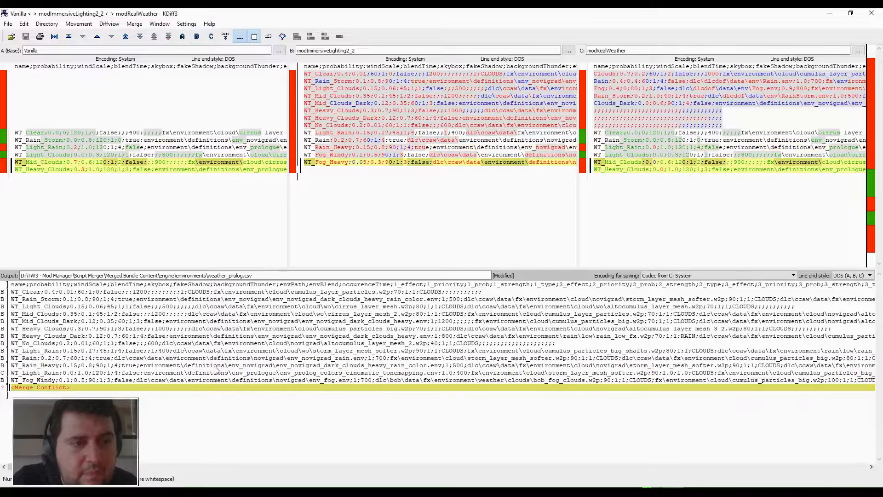
right_click(239, 390)
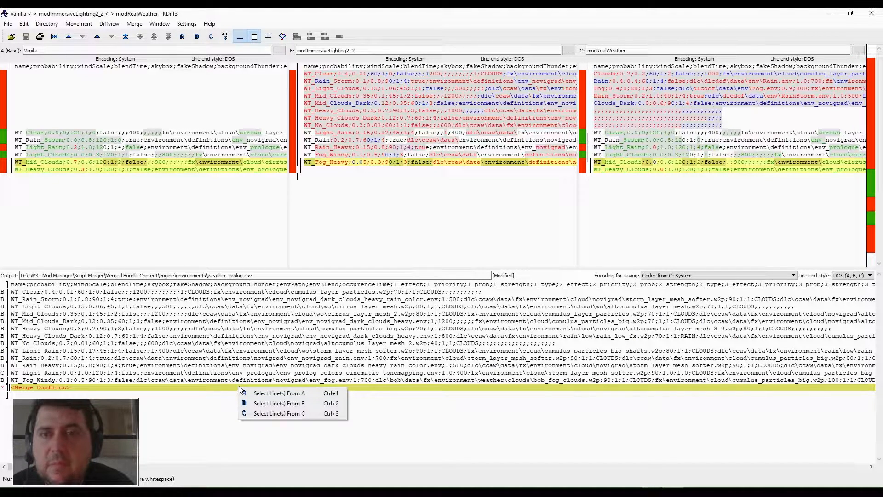
left_click(257, 403)
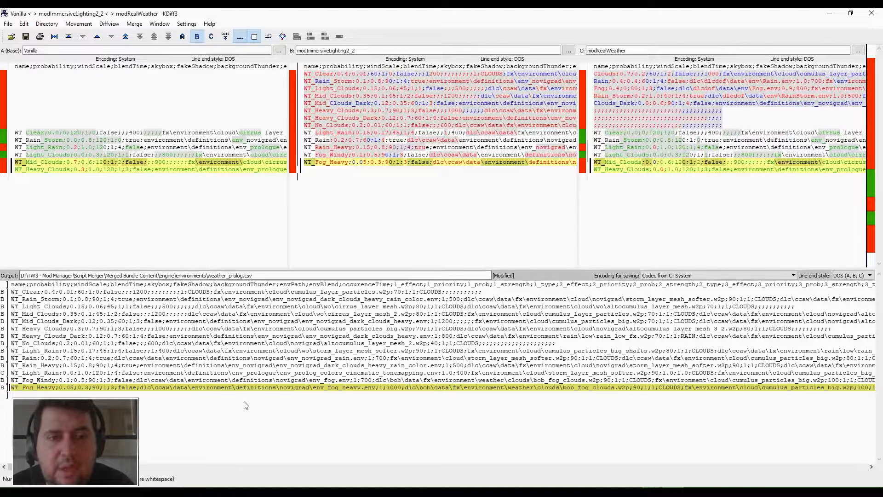
right_click(244, 390)
left_click(250, 412)
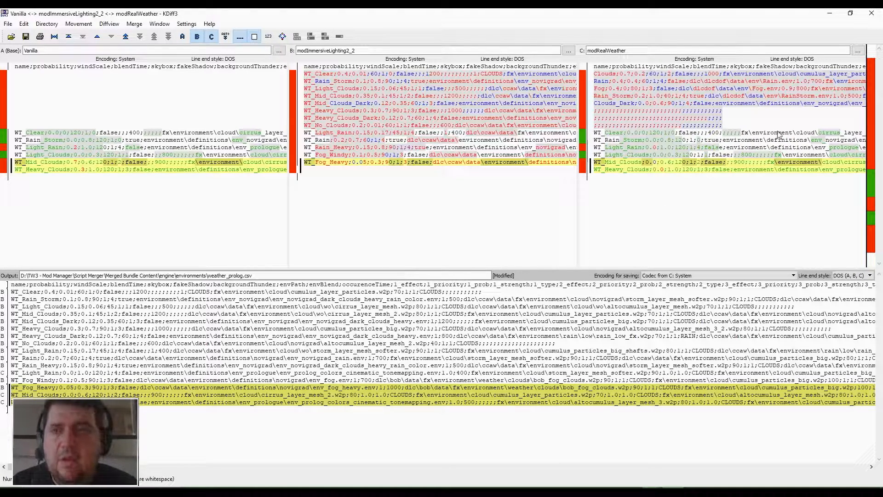
- Save and close the weather_prolog.csv merge, and continue to the weather_skellige.csv merge past its conflict summary
left_click(871, 13)
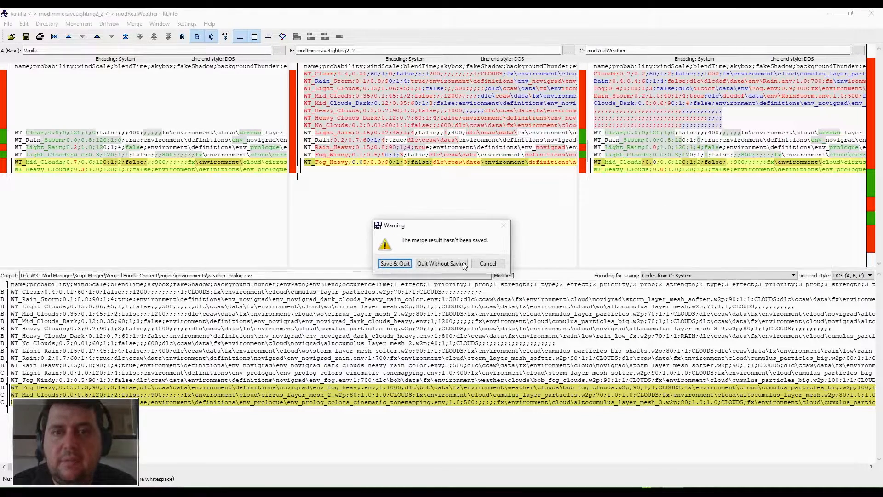
left_click(394, 264)
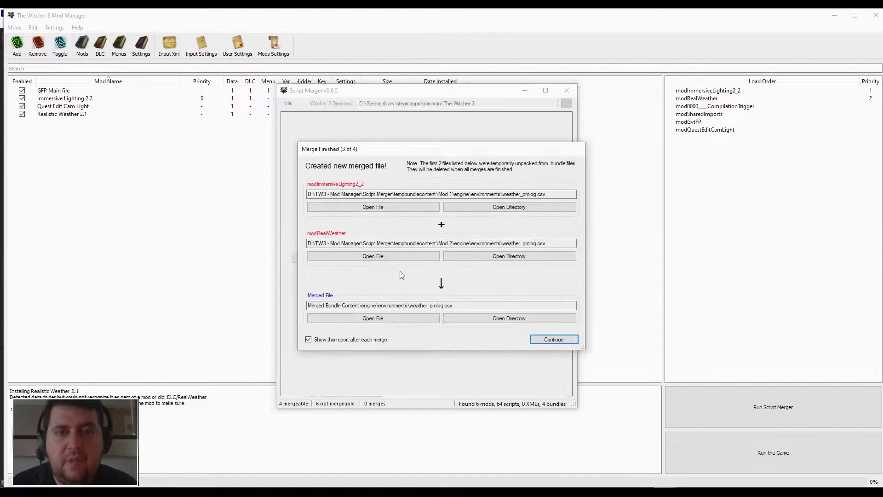
left_click(540, 338)
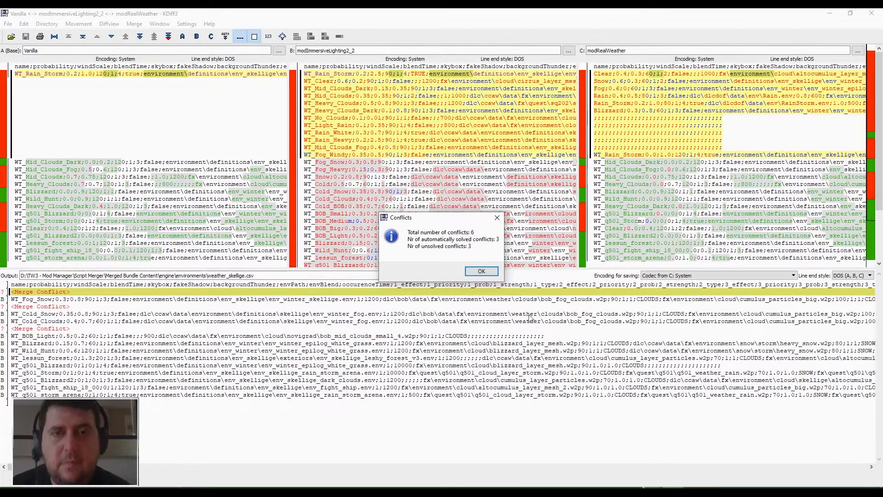
left_click(481, 272)
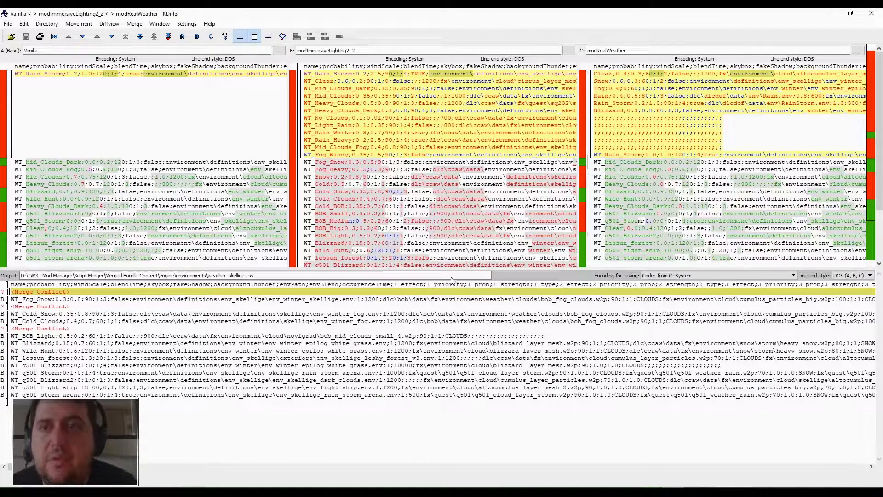
- Resolve the first merge conflict in weather_skellige.csv with the lines from B followed by C, and check the combined lines in the output
right_click(389, 292)
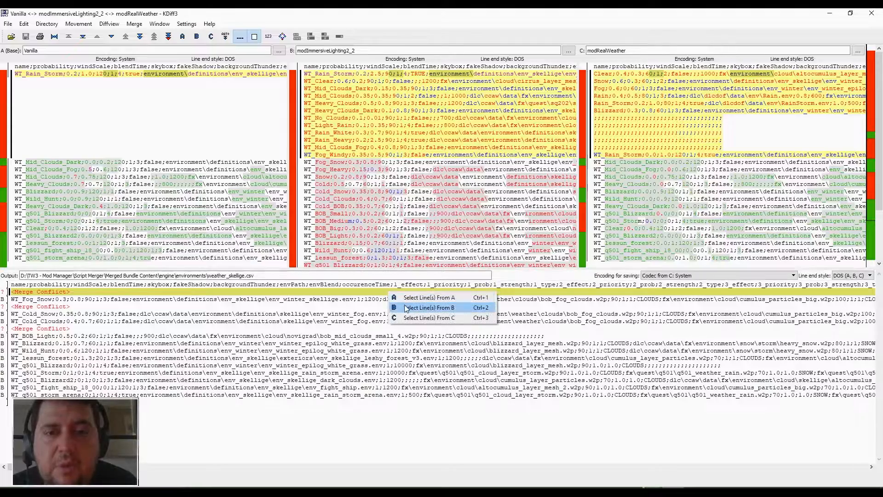
left_click(406, 307)
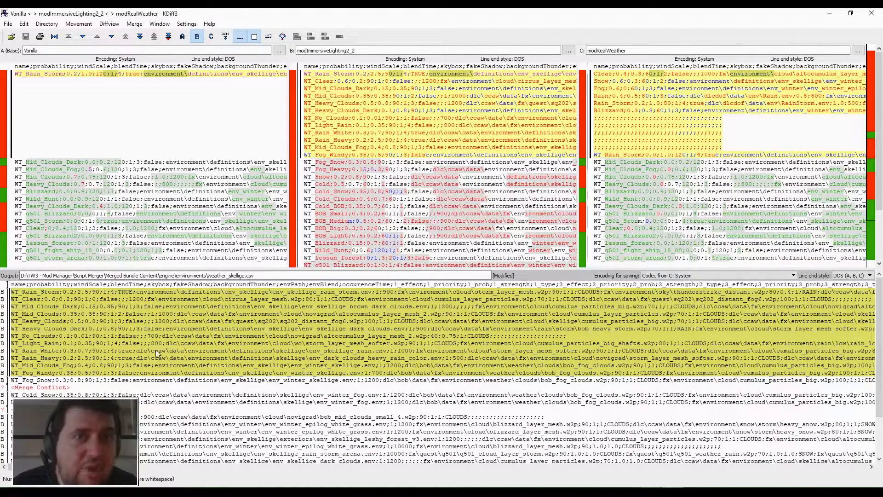
right_click(178, 344)
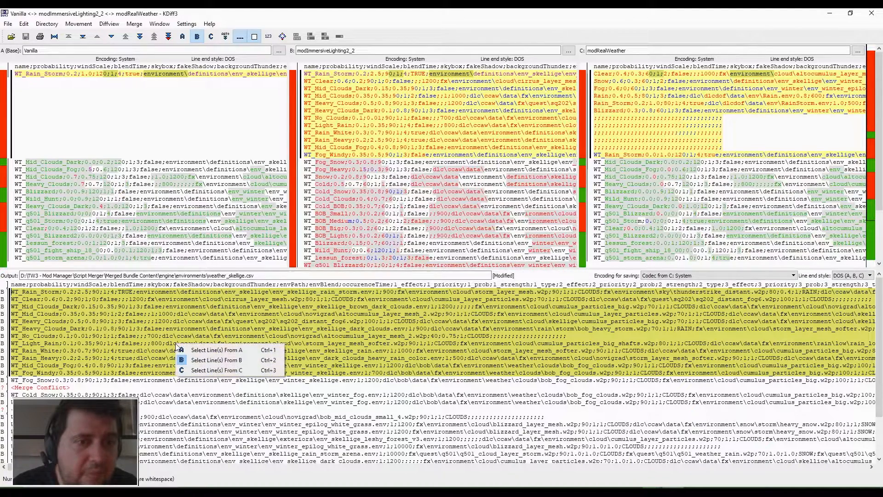
left_click(200, 370)
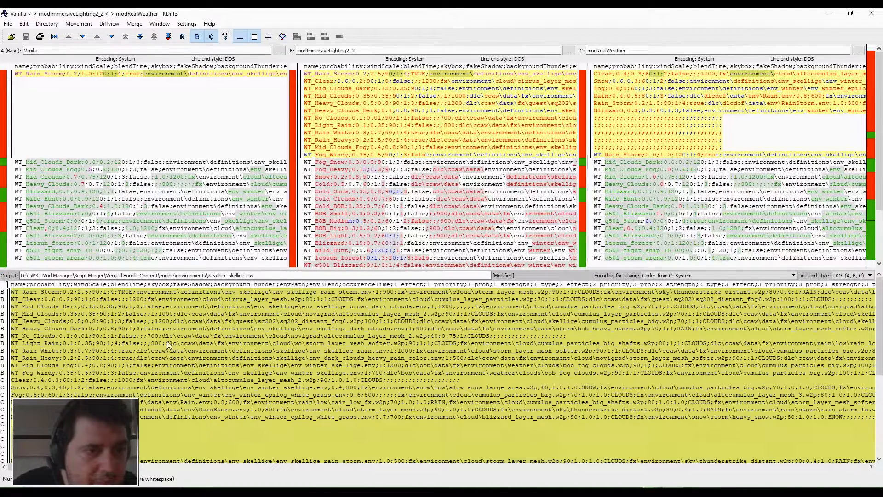
right_click(168, 344)
left_click(183, 368)
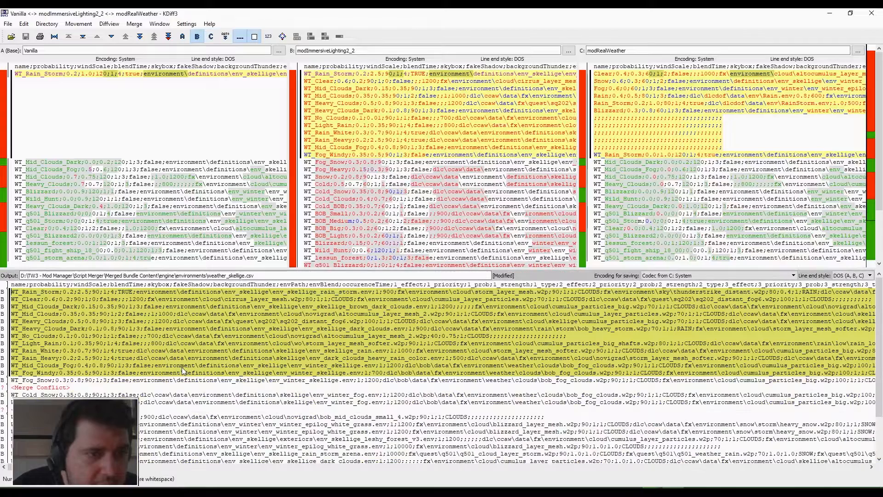
right_click(20, 375)
left_click(29, 392)
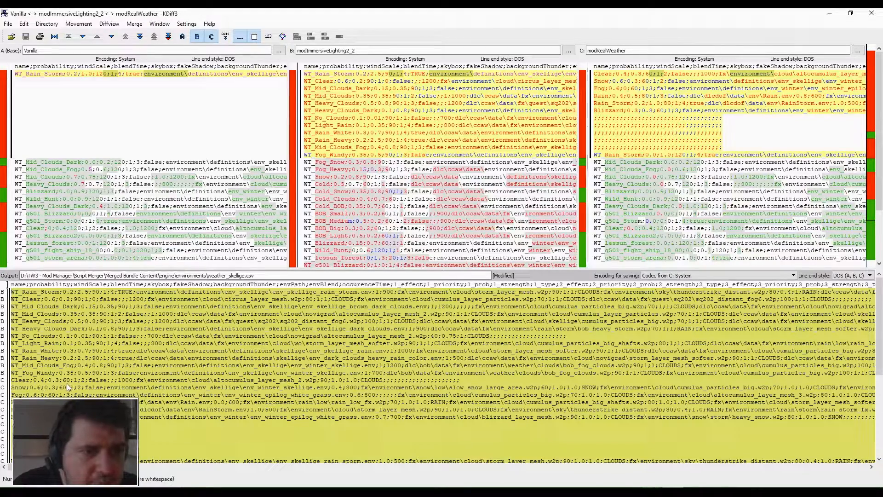
scroll(158, 375, "down", 2)
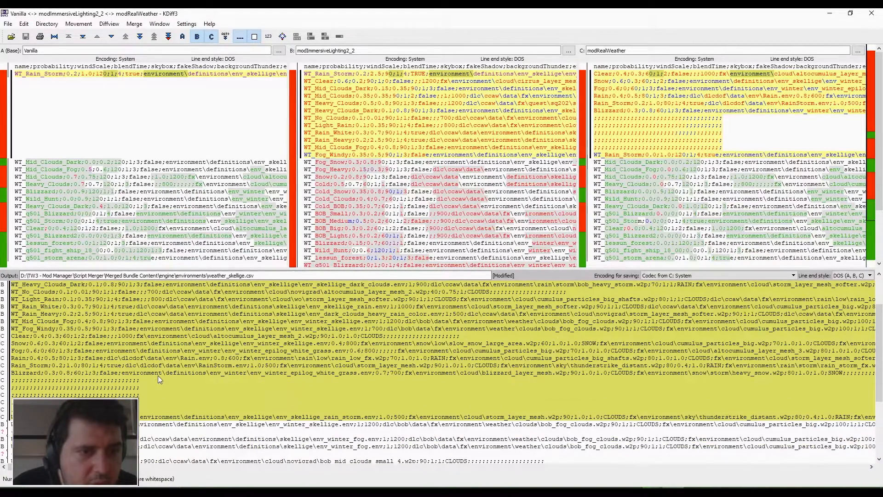
- Go to the WT_Fog_Heavy / WT_Mid_Clouds_Fog conflict in weather_skellige.csv and resolve it with the lines from B followed by C
scroll(158, 377, "down", 4)
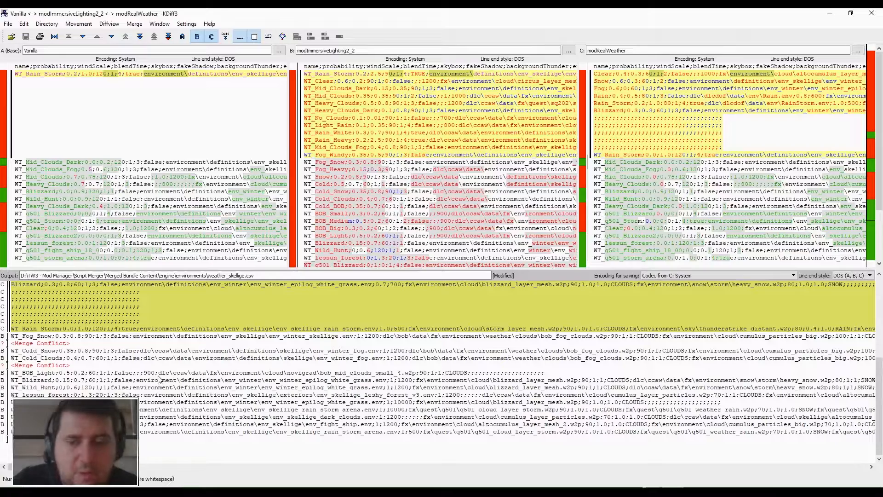
key("ctrl+Page_Down")
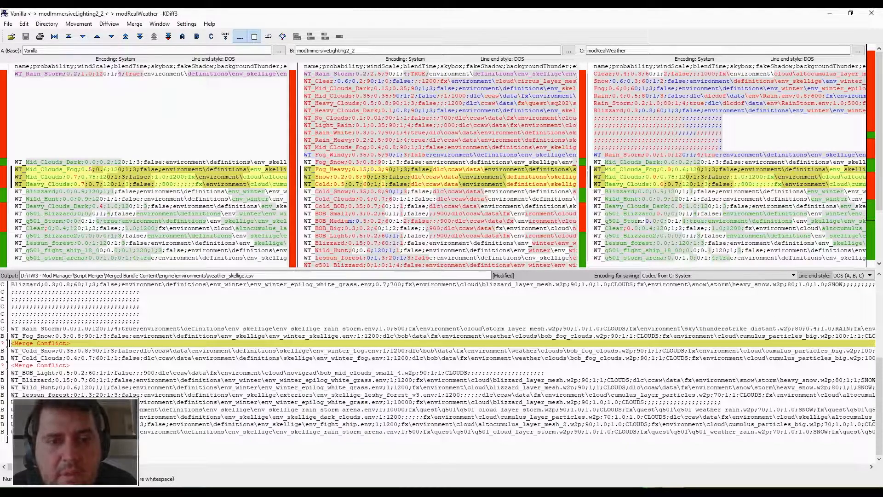
mouse_move(120, 467)
left_mouse_down()
mouse_move(271, 476)
mouse_move(107, 478)
left_mouse_up()
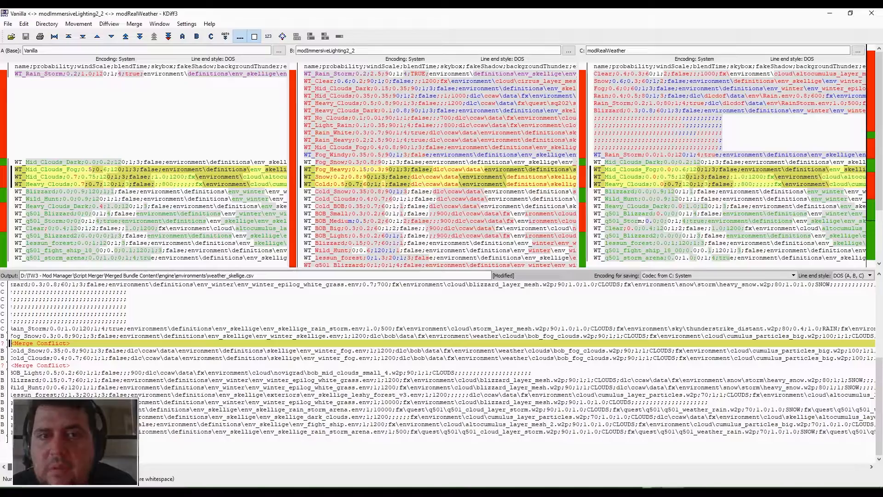
mouse_move(55, 467)
left_mouse_down()
mouse_move(173, 467)
mouse_move(52, 467)
left_mouse_up()
right_click(190, 344)
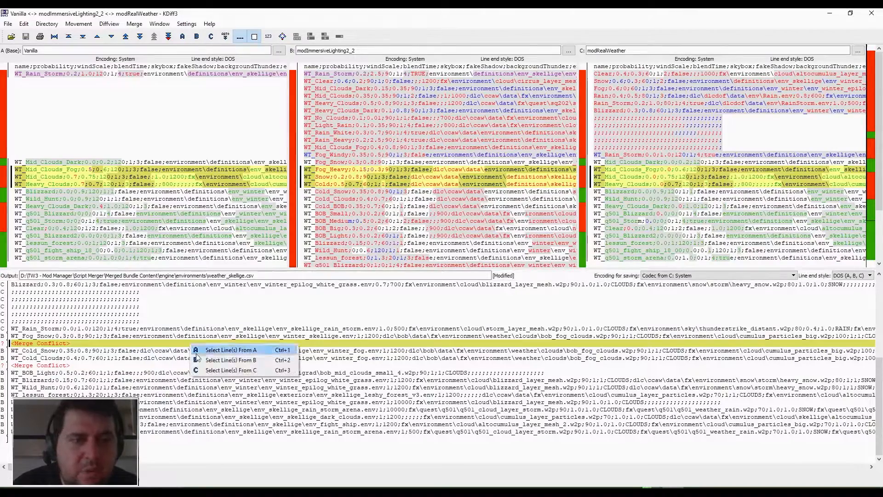
left_click(229, 357)
right_click(198, 353)
left_click(216, 377)
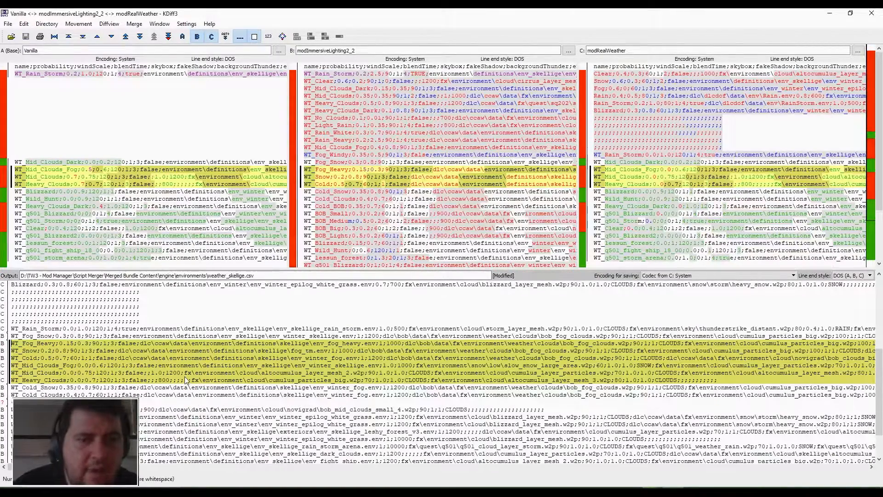
- Resolve the remaining WT_Cold_BOB / WT_Heavy_Clouds_Dark conflict in weather_skellige.csv with the lines from C
right_click(199, 403)
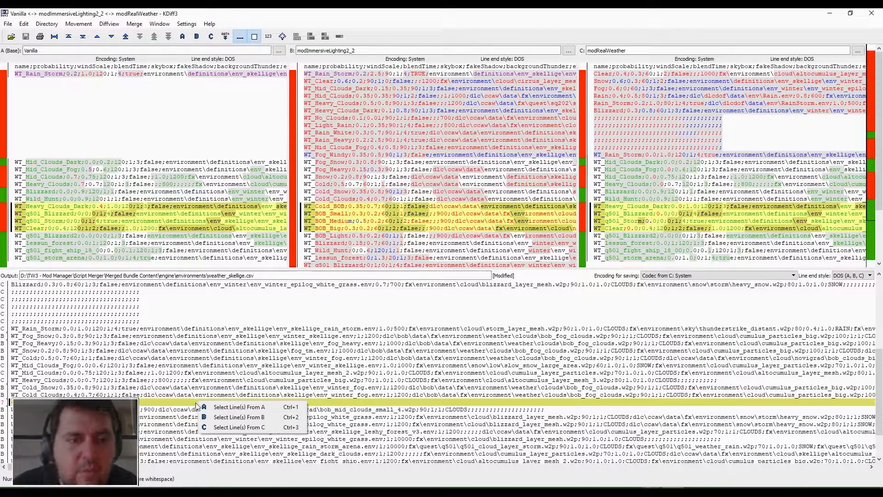
mouse_move(123, 468)
left_mouse_down()
mouse_move(189, 469)
mouse_move(114, 468)
left_mouse_up()
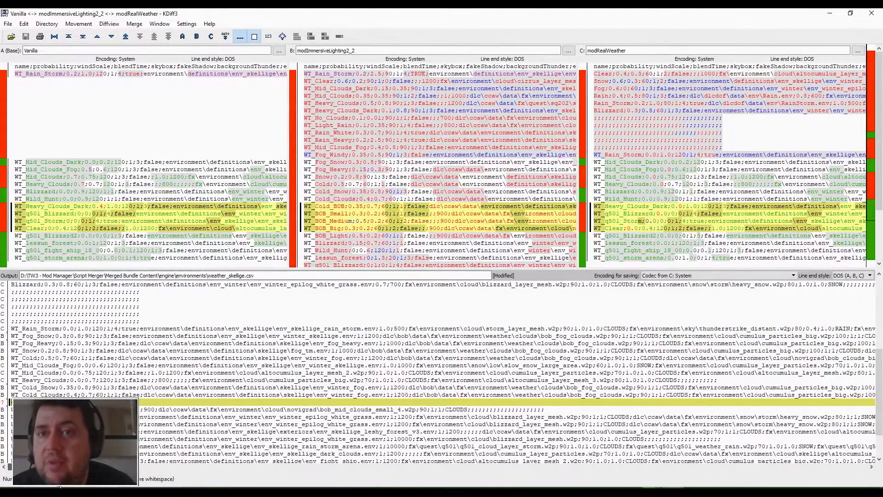
right_click(148, 401)
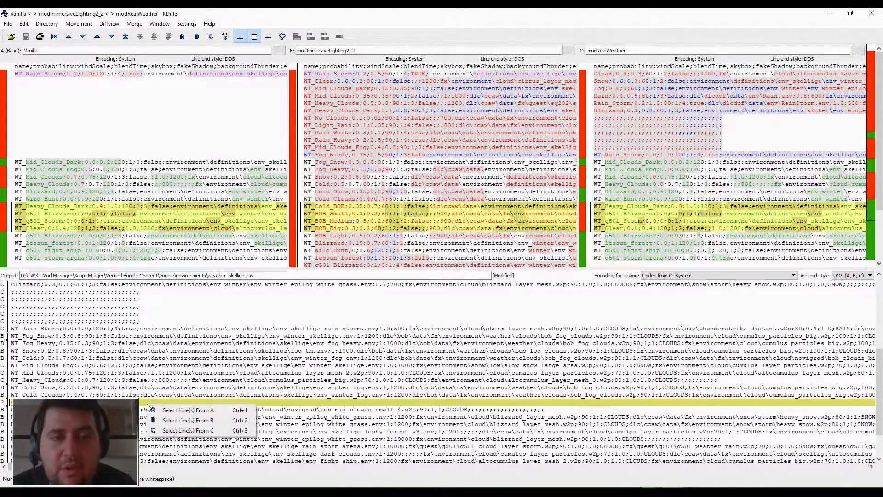
left_click(175, 427)
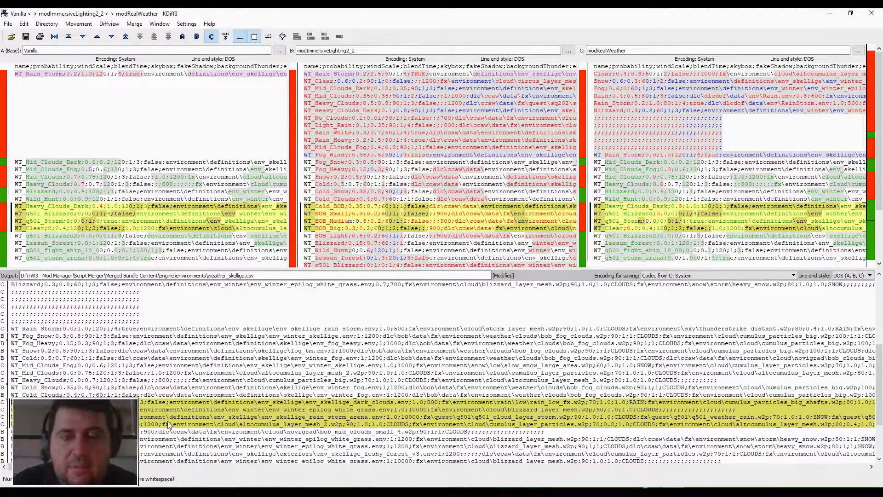
- Close the weather_skellige.csv merge, saving its output, and let Script Merger pack the merged weather files into a bundle
left_click(872, 13)
left_click(393, 261)
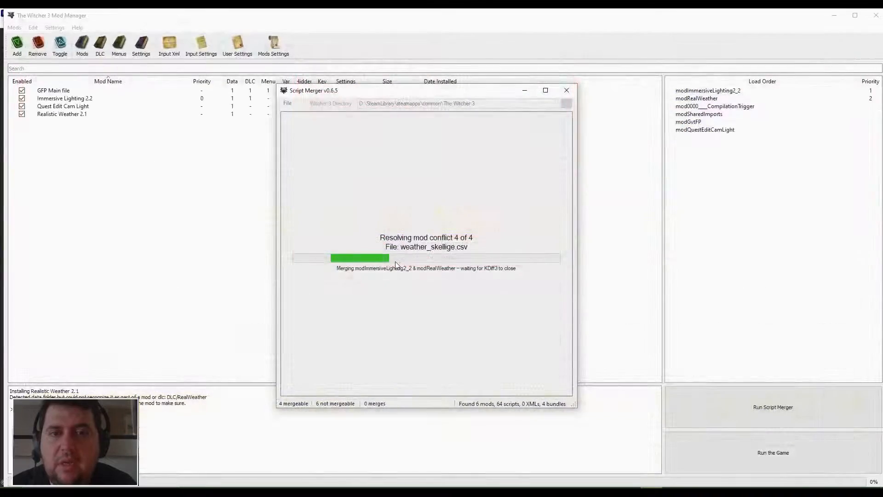
left_click(554, 338)
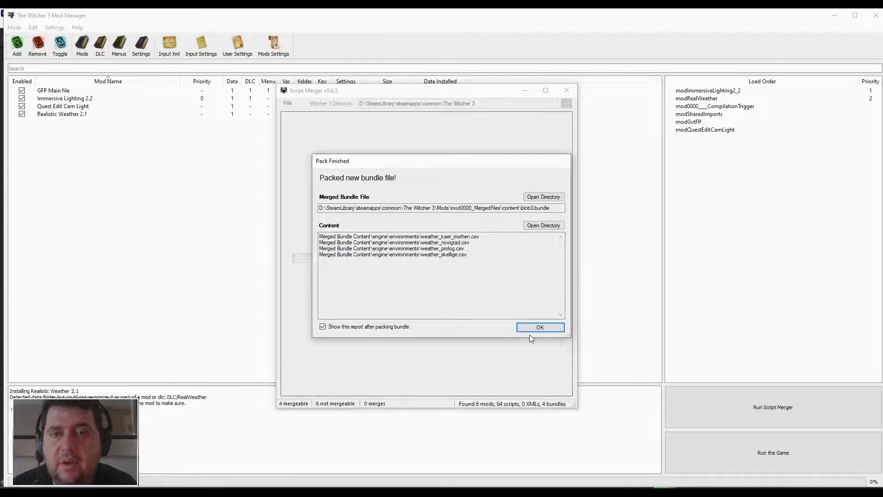
- Dismiss the bundle packing report and run the game from the mod manager
left_click(529, 328)
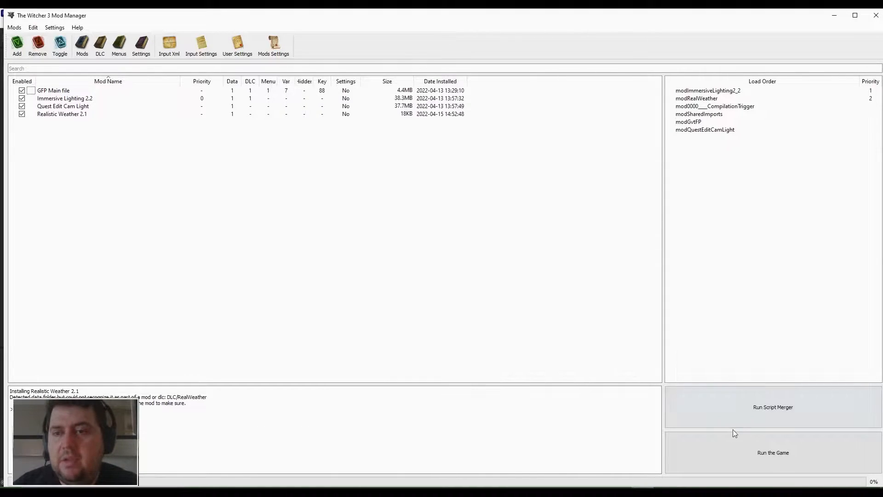
left_click(738, 453)
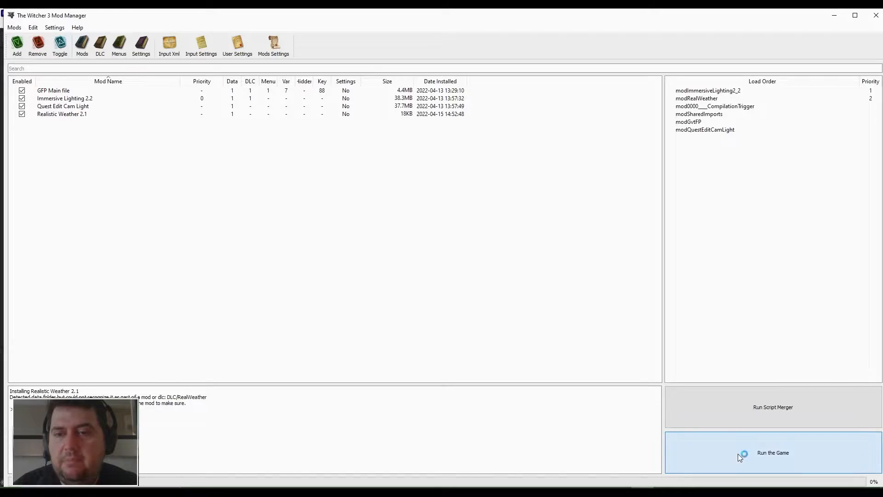